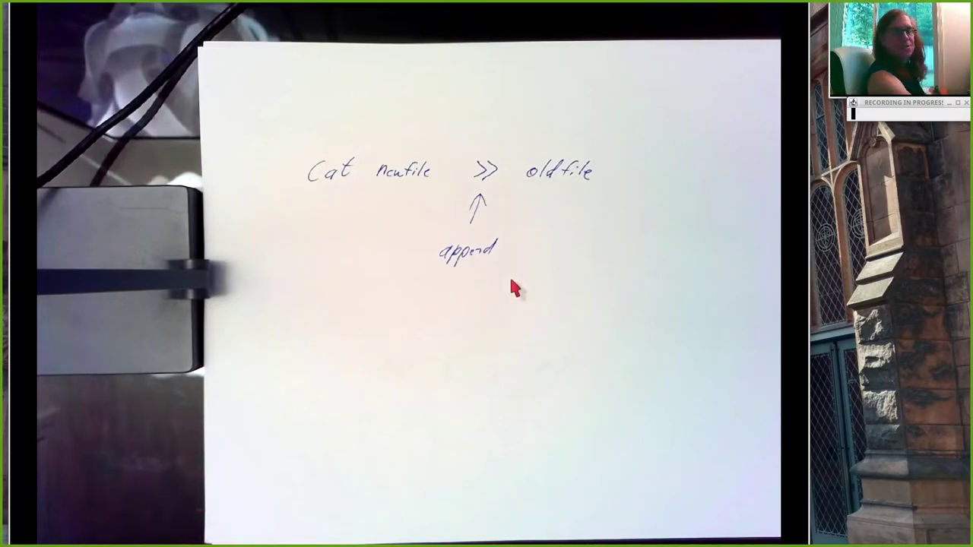
Open a terminal and display the scp manual page with man scp.
key(ctrl+alt+t)
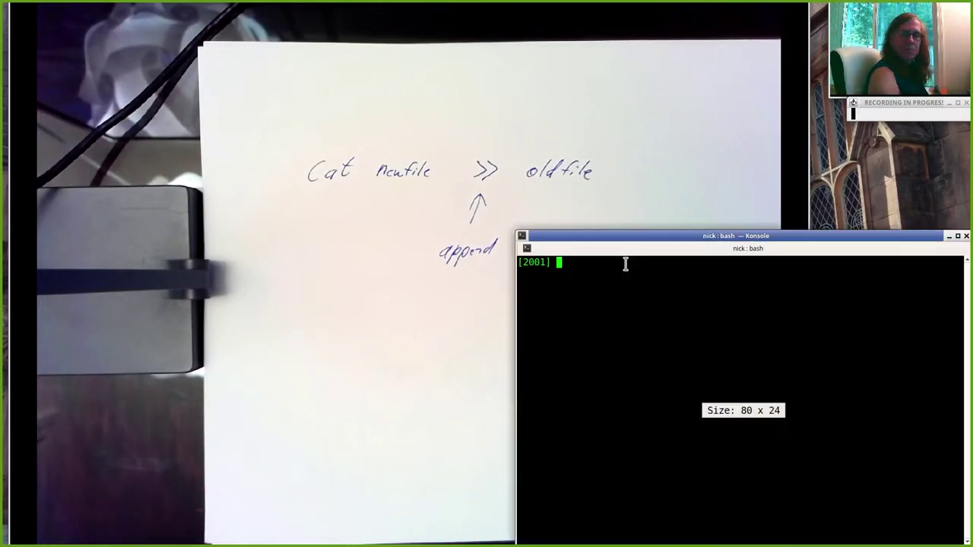
text(man scp)
key(Return)
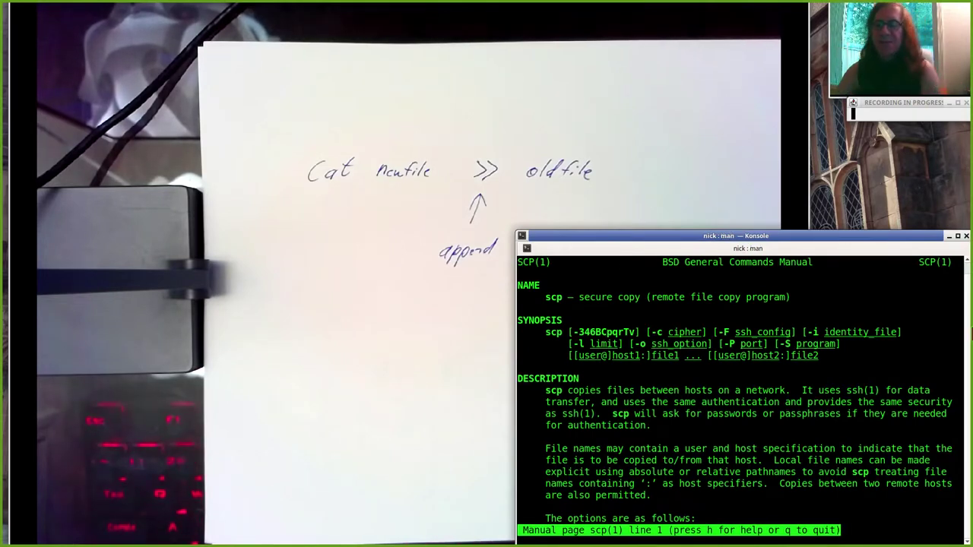
drag(847, 380, 847, 391)
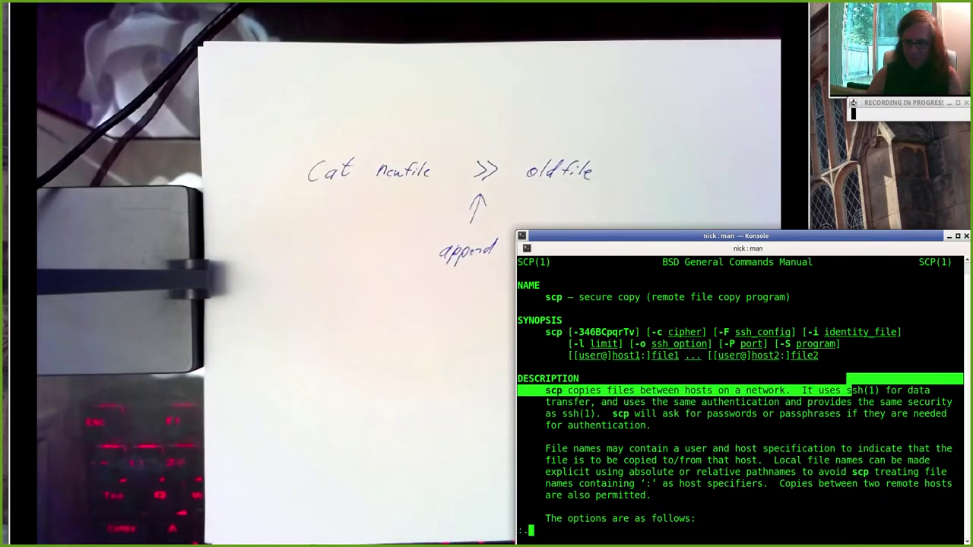
text(/append)
Search the scp manual for 'append', page through it to the end, and quit.
key(Return)
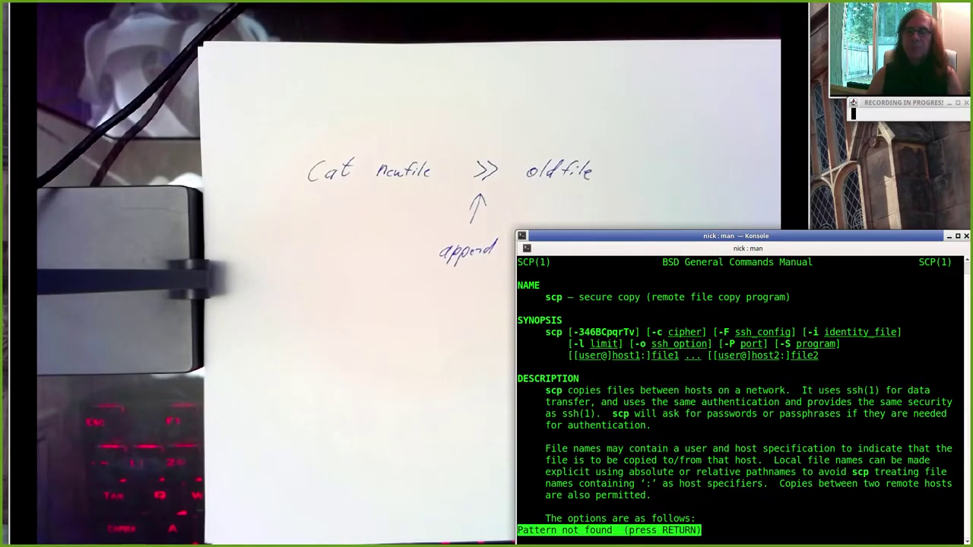
drag(712, 307, 533, 226)
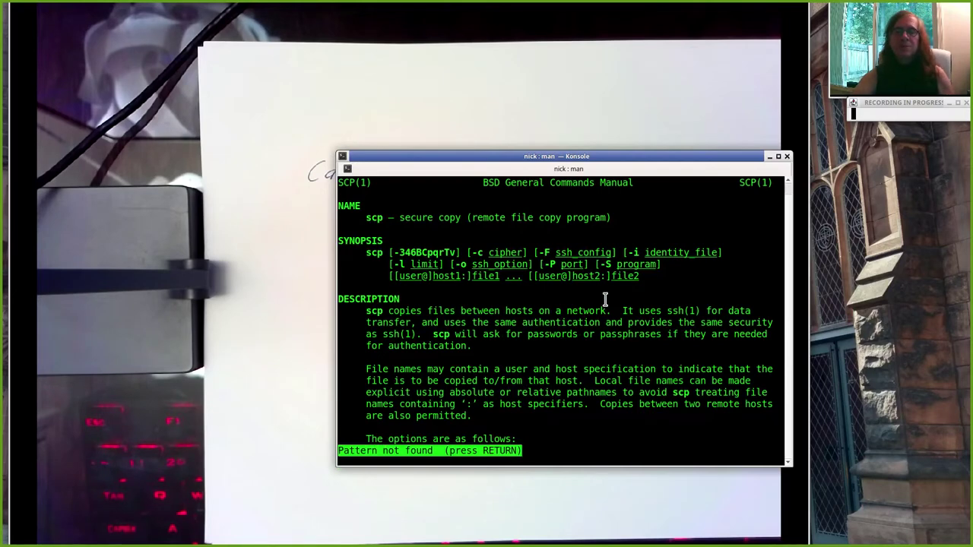
key(Return)
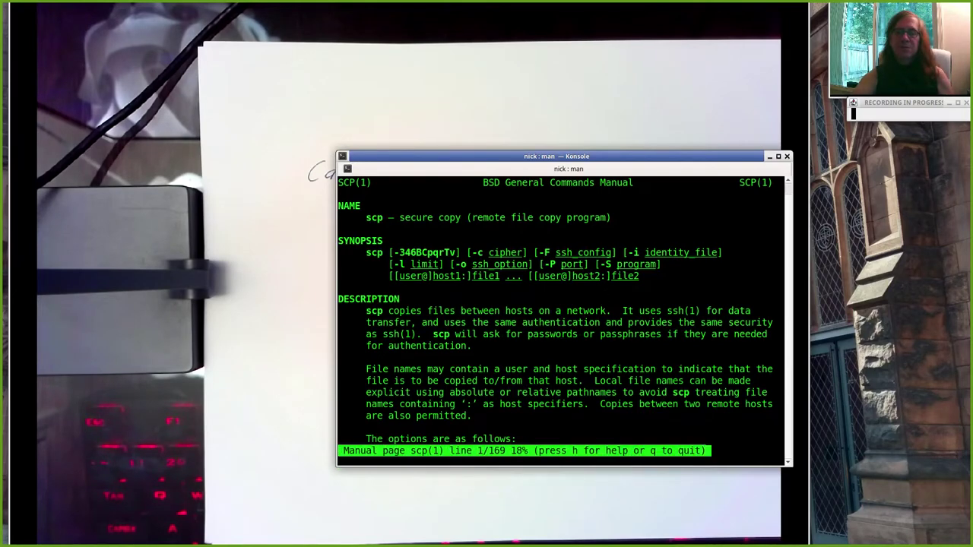
key(space)
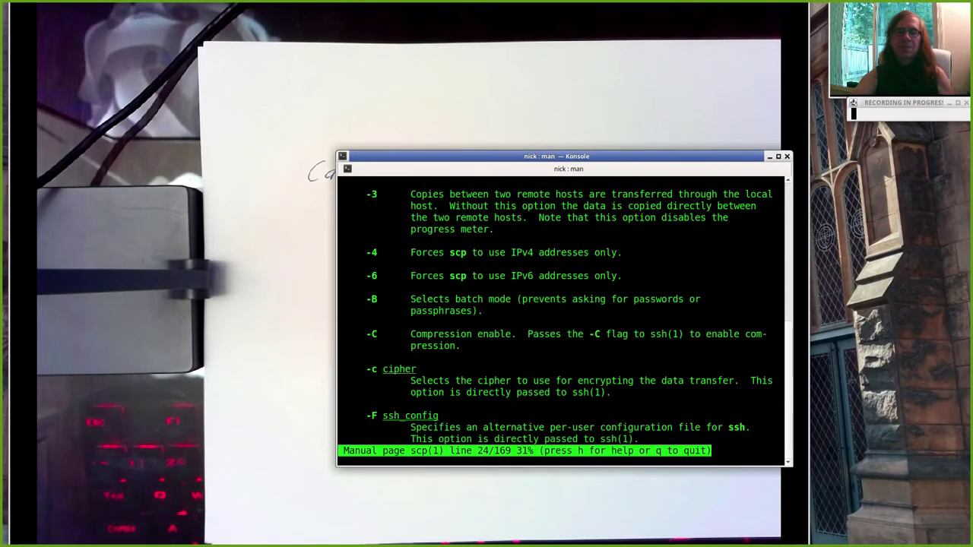
key(space)
key(space)
key(space)
key(space)
key(space)
key(space)
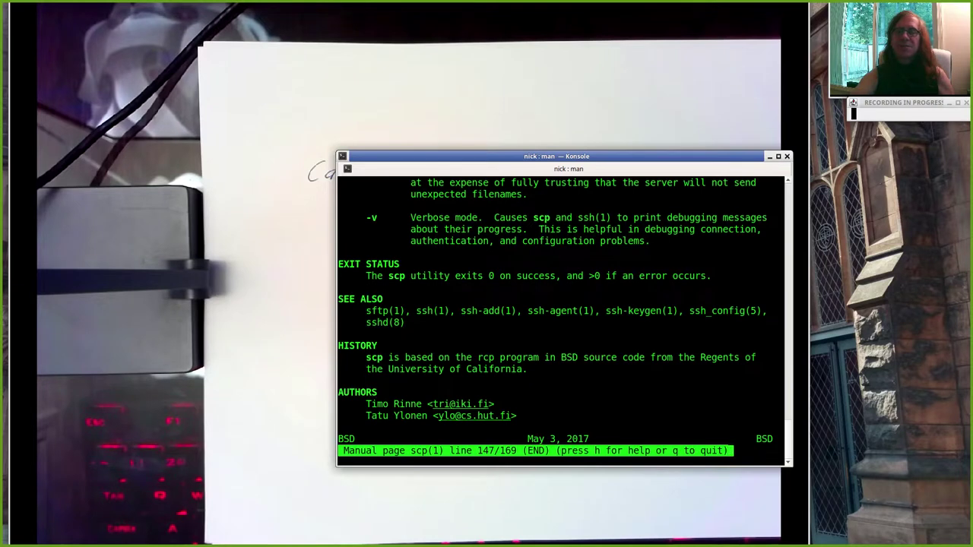
key(q)
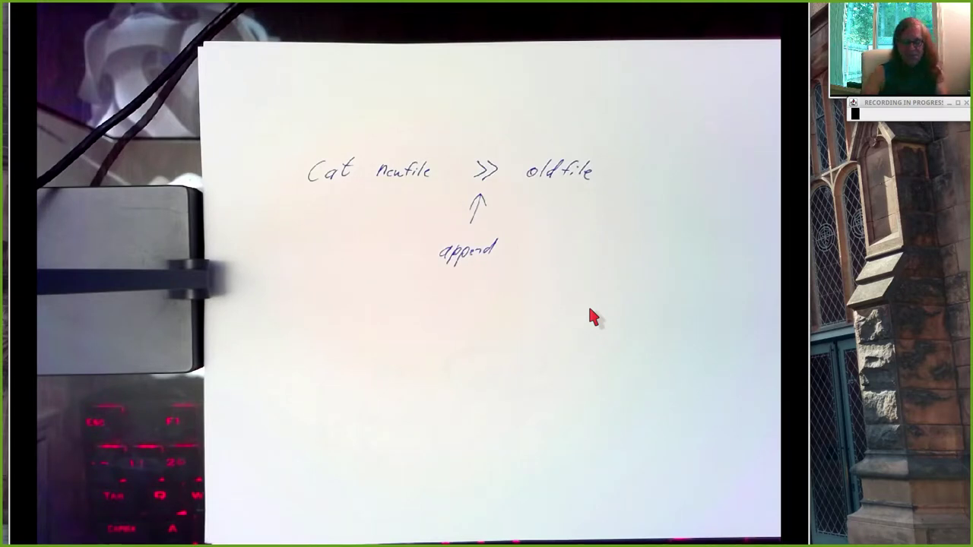
Open the ssh manual in a new terminal and search for '-c', jumping to the next match.
key(ctrl+alt+t)
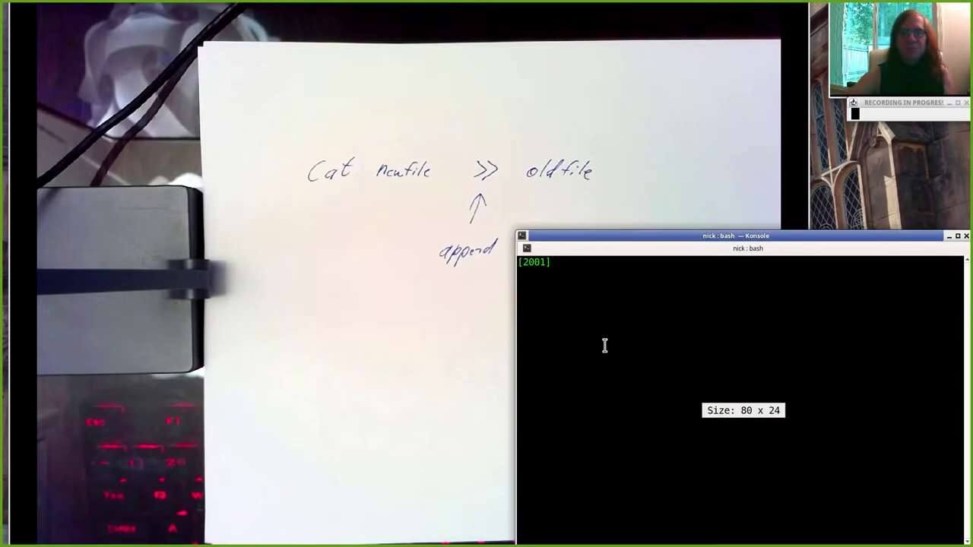
text(man ssh)
key(Return)
text(/)
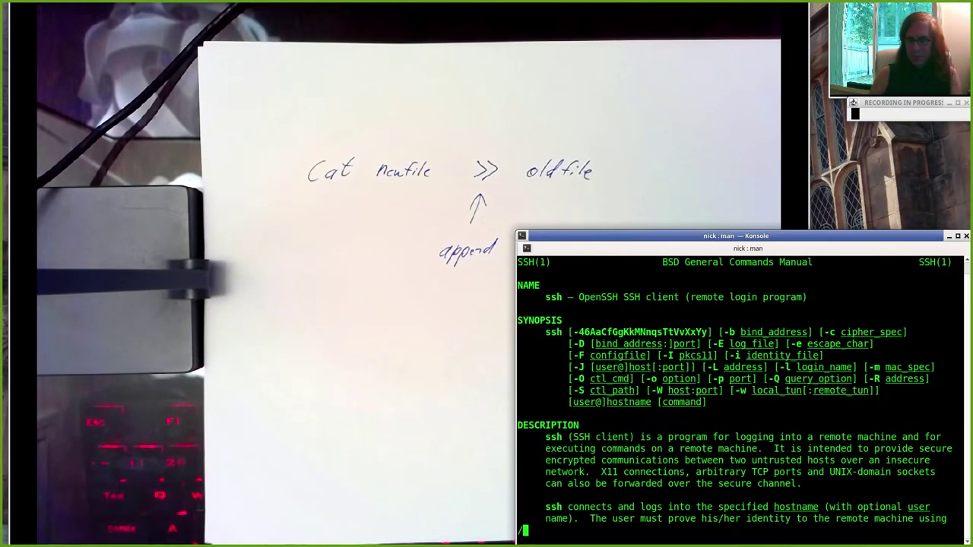
text(-c)
key(Return)
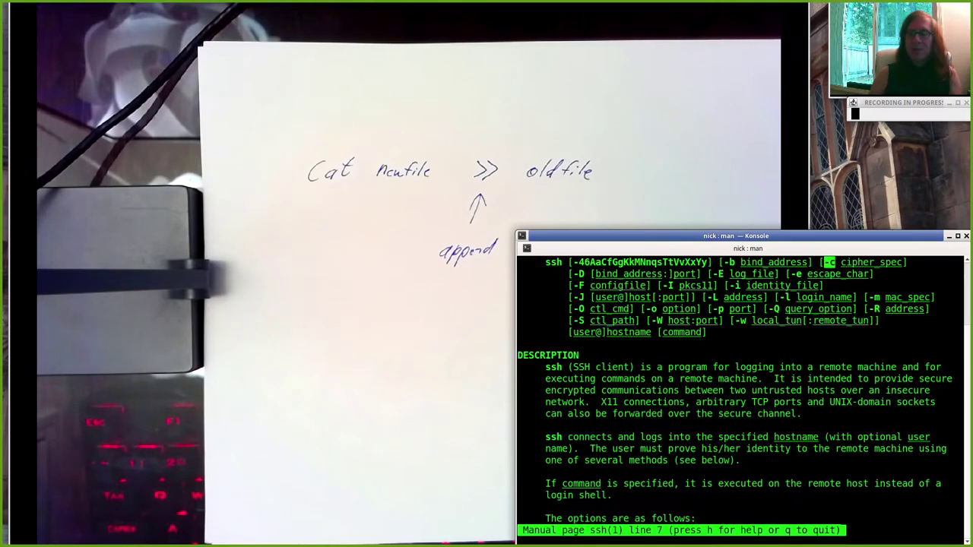
key(n)
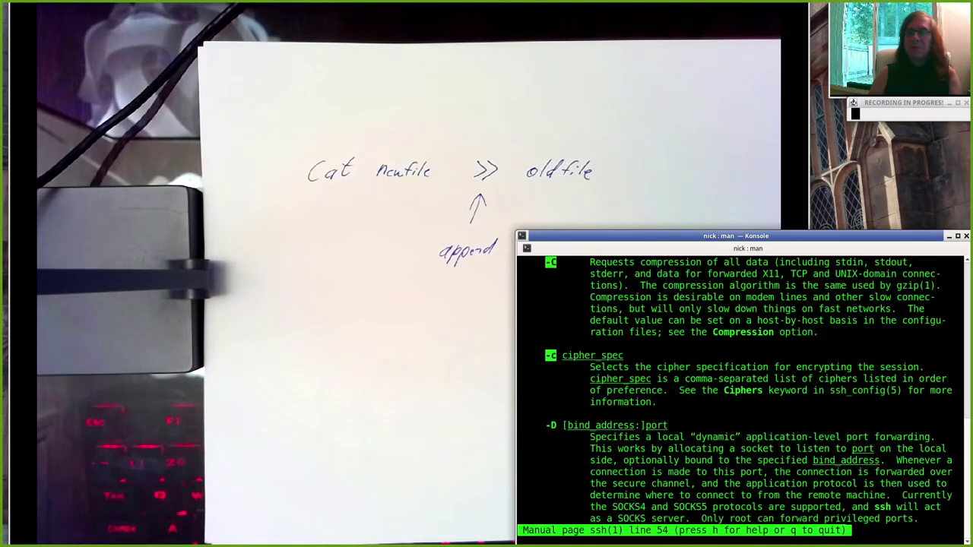
Page through the ssh options, then reopen the manual and select 'command' in the synopsis.
key(space)
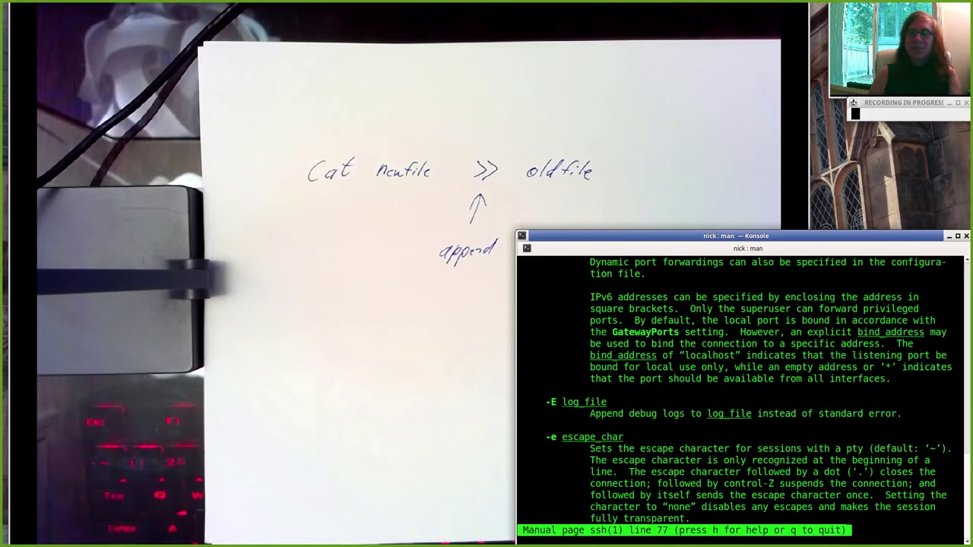
key(space)
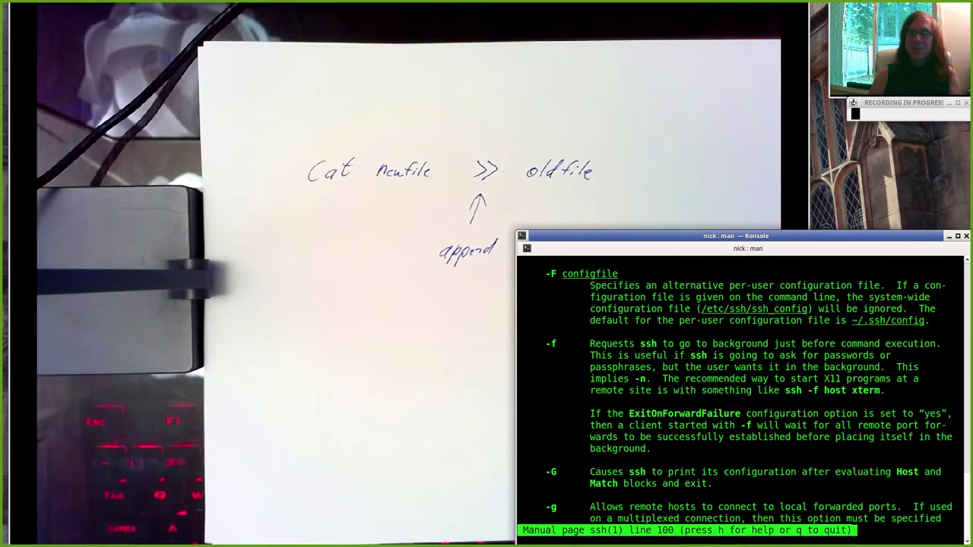
key(space)
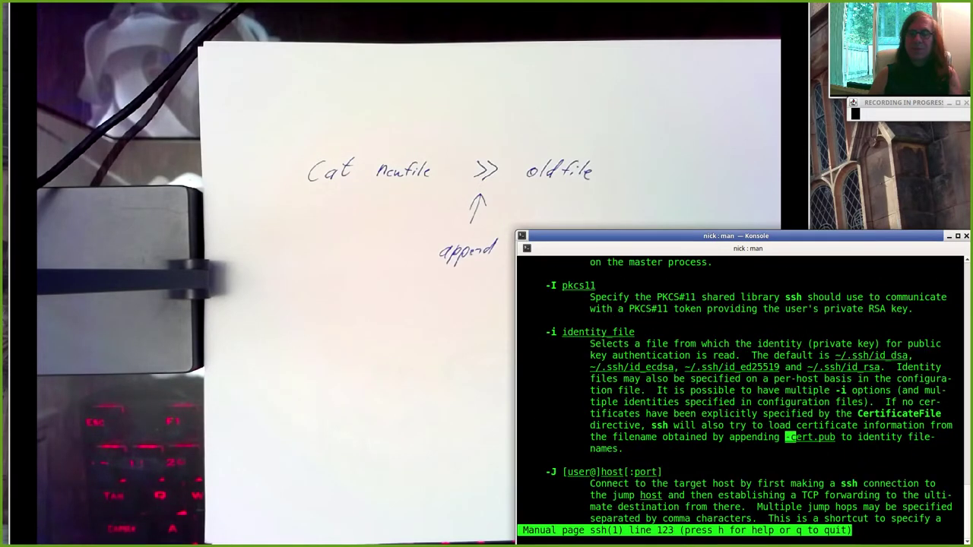
key(space)
key(Escape)
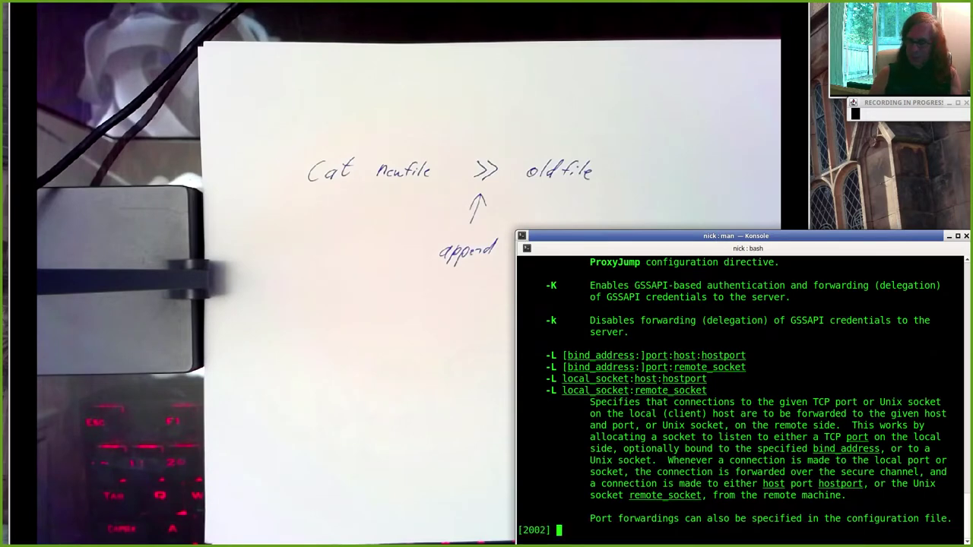
key(less)
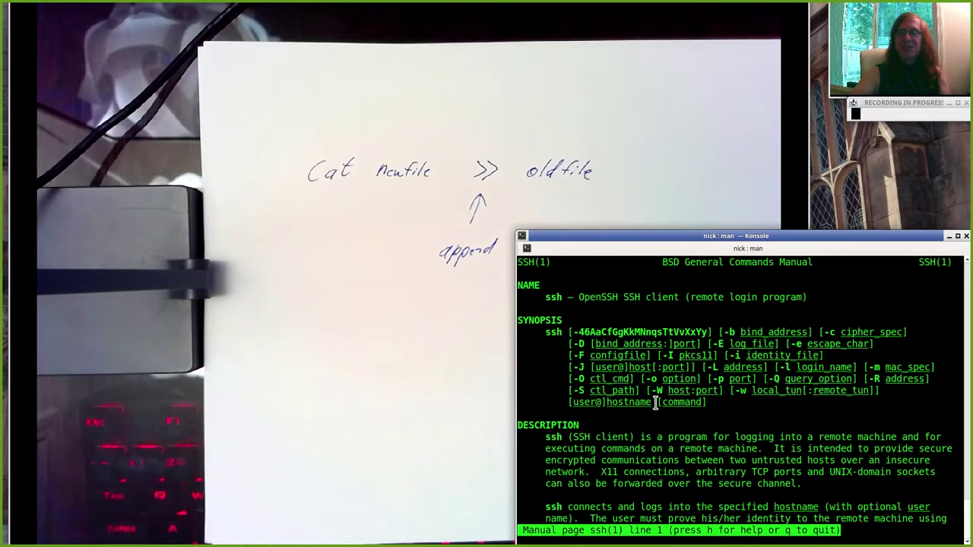
drag(660, 404, 692, 408)
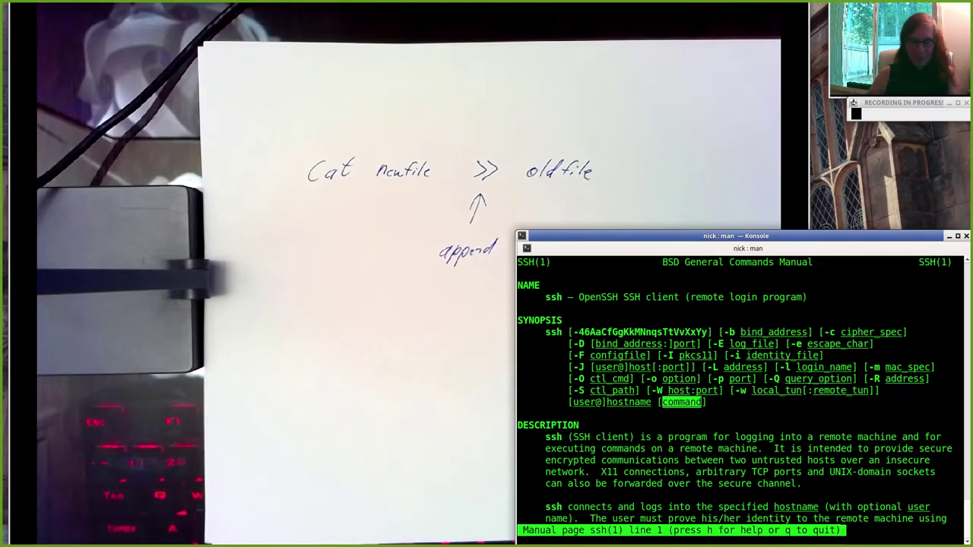
text(2002)
text(q)
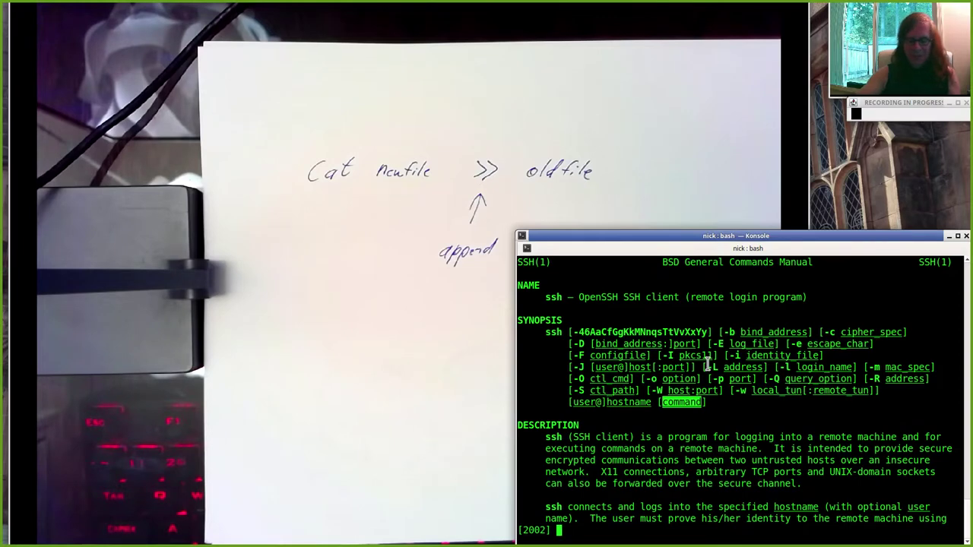
text(man scp)
Open the scp manual, highlight the host:file arguments in its synopsis, and exit the pager.
key(Return)
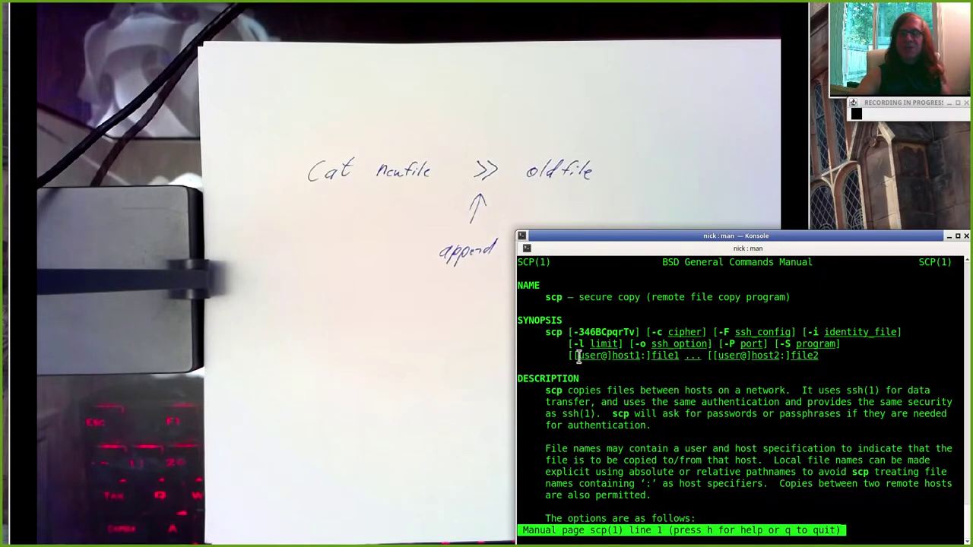
drag(574, 356, 816, 356)
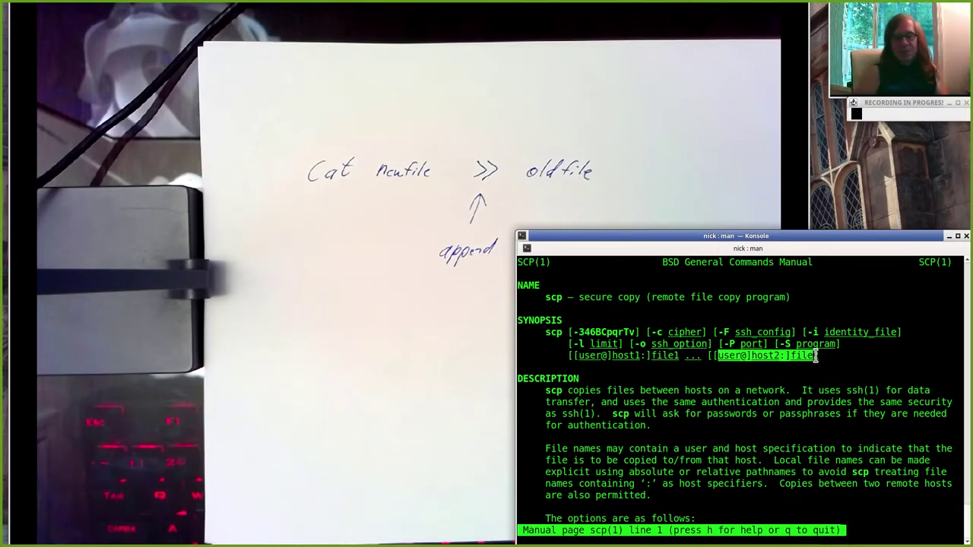
key(shift+Insert)
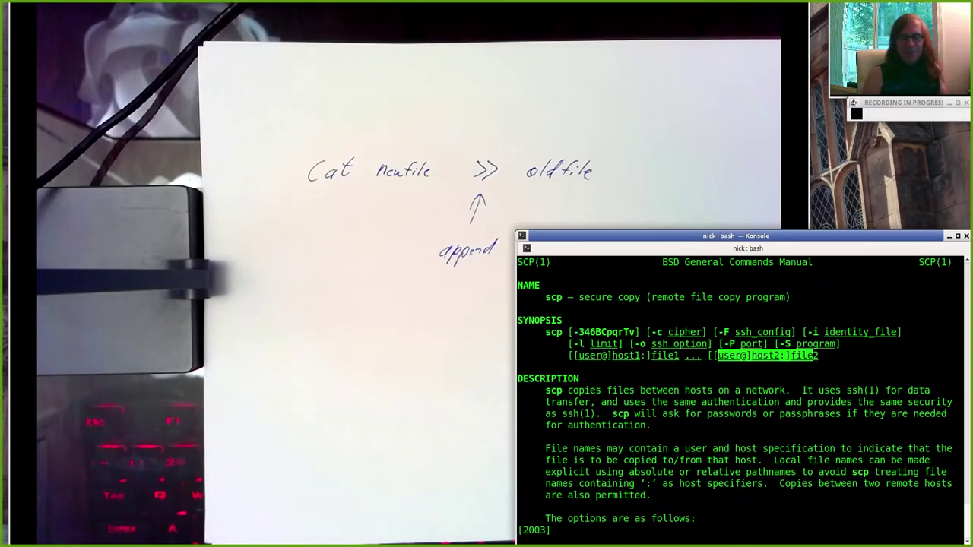
text(man )
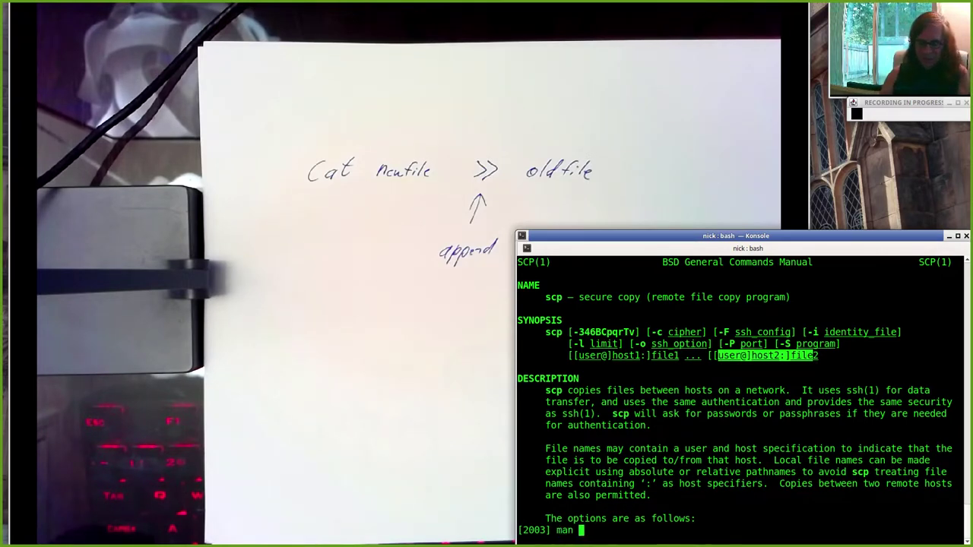
text(rsync)
Display the rsync manual and select the word 'rsync' in its NAME line.
key(Return)
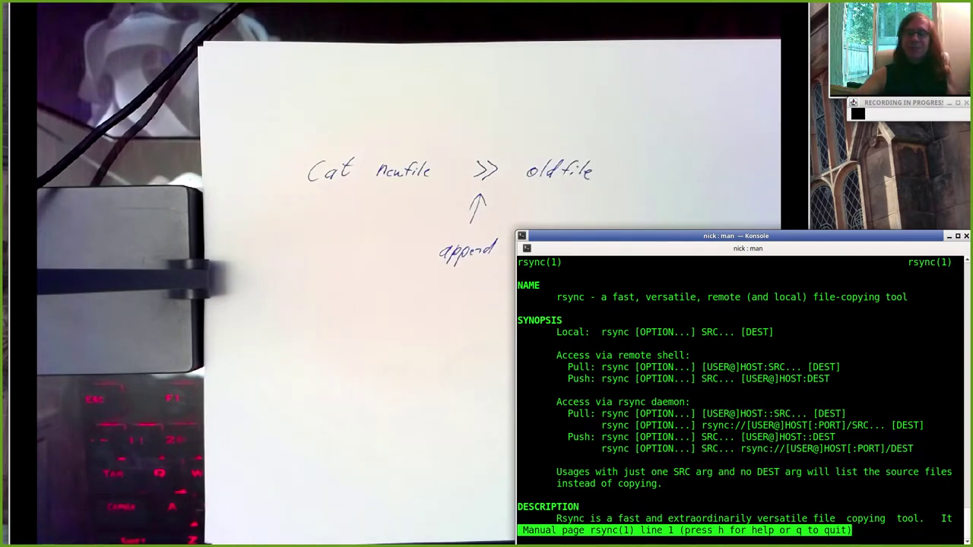
double_click(571, 297)
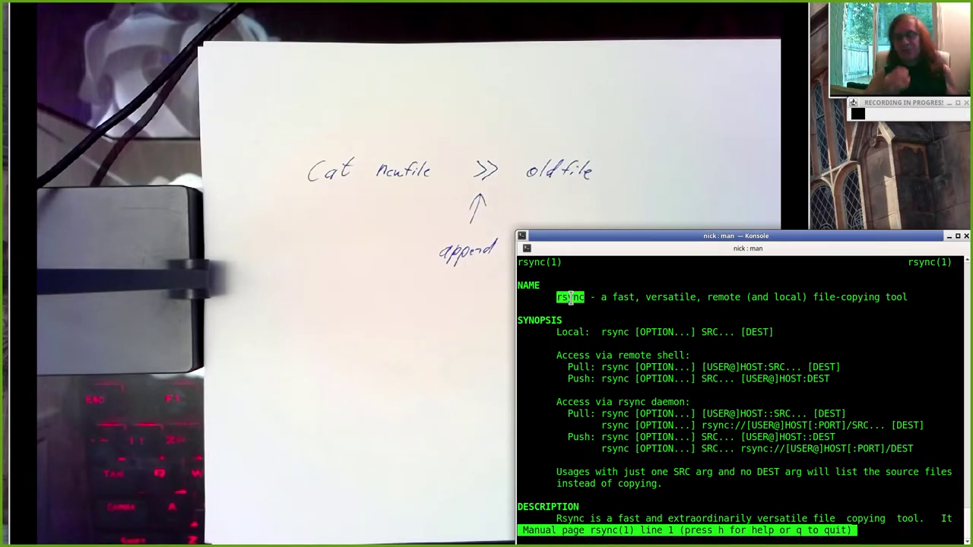
Quit the rsync manual, change into files/useful-commands/teaching, and open timestamp in vi.
key(q)
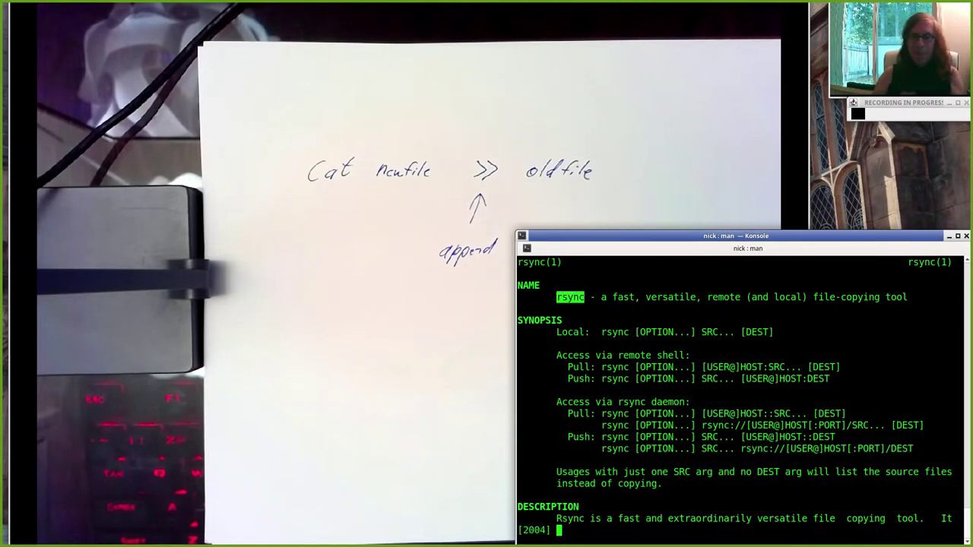
text(cd)
key(Return)
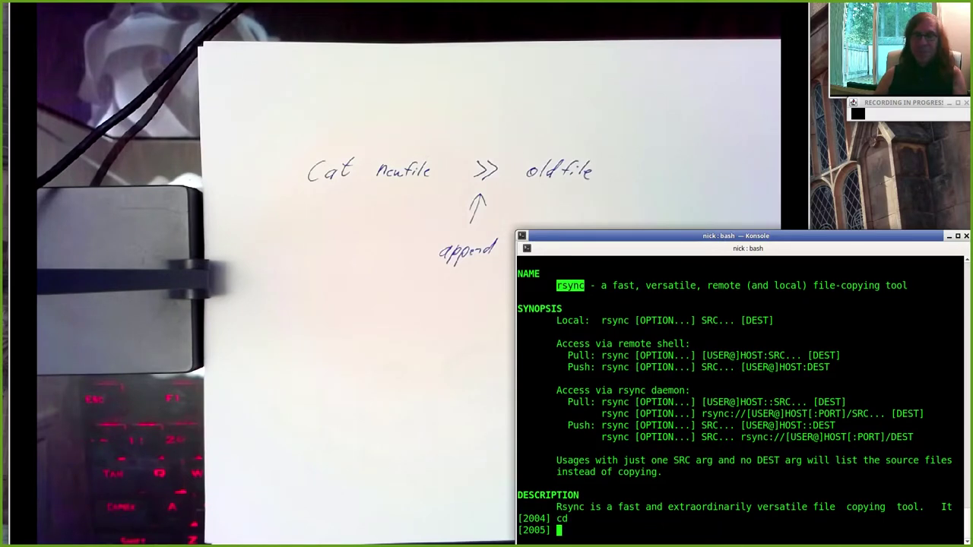
text(cd fikles)
key(BackSpace)
key(BackSpace)
key(BackSpace)
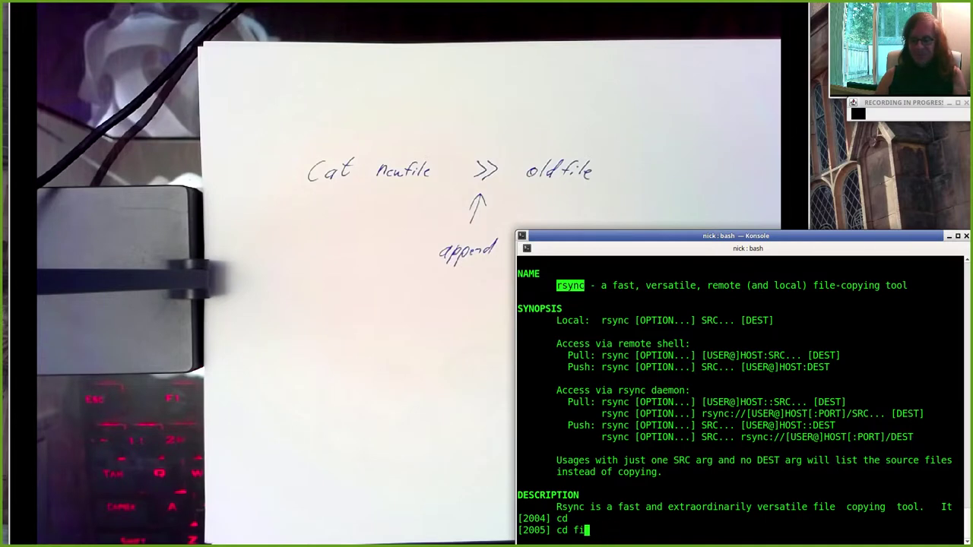
text(les/)
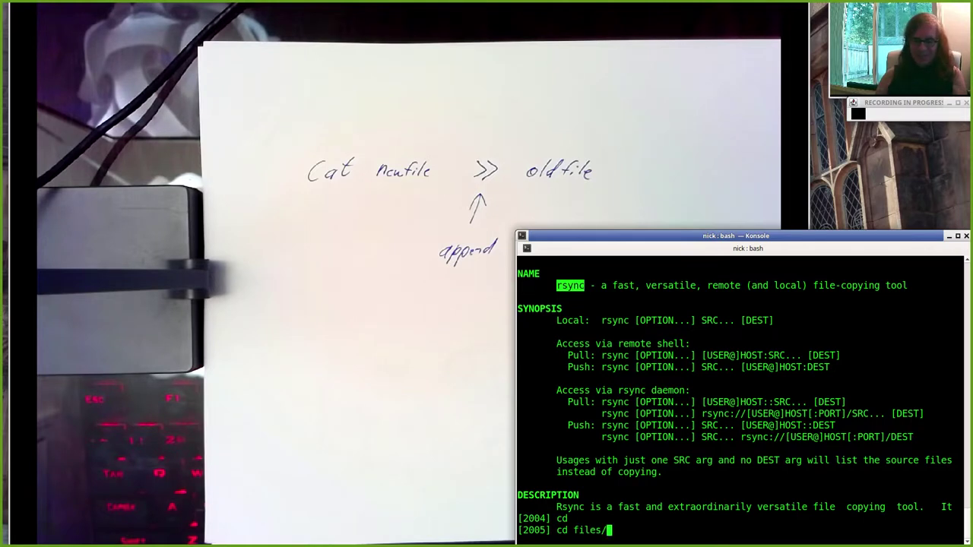
text(use)
key(Tab)
text(teach)
key(Tab)
key(Return)
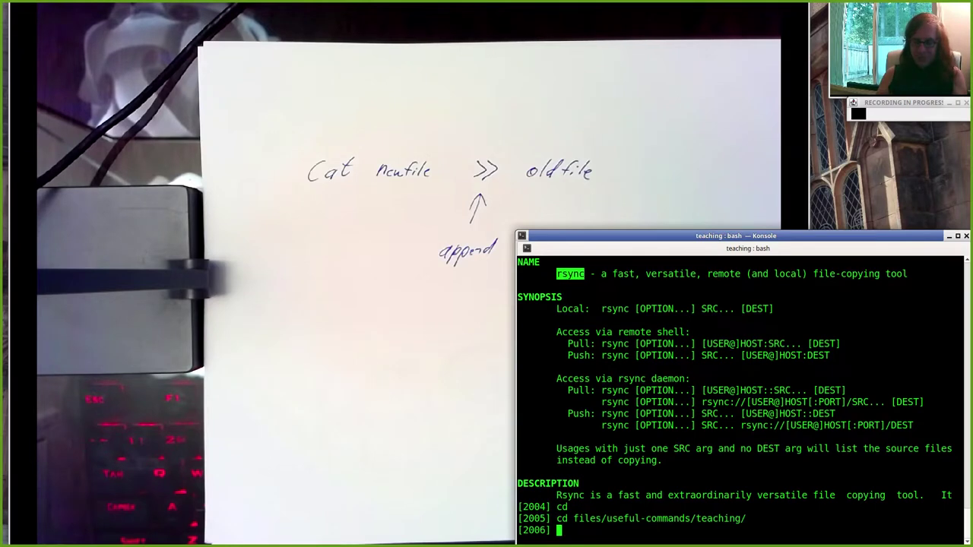
text(vi timestamp)
key(Return)
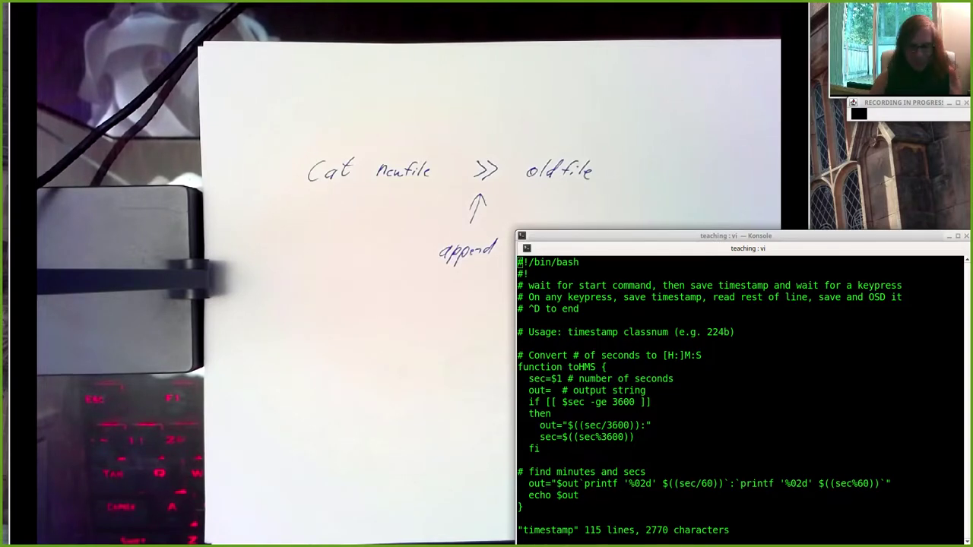
text(test)
Send a test on-screen message, refocus the terminal, and quit vi with :q.
key(Return)
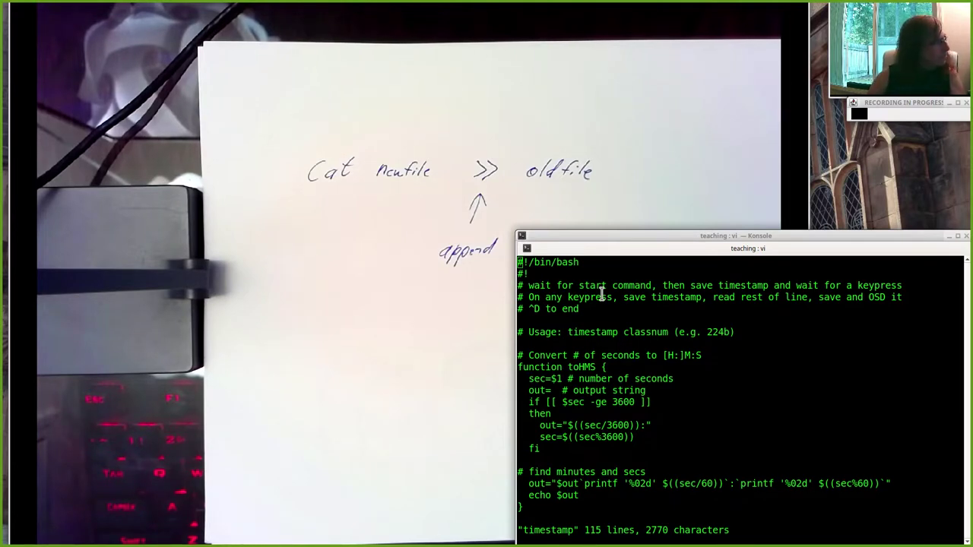
click(634, 283)
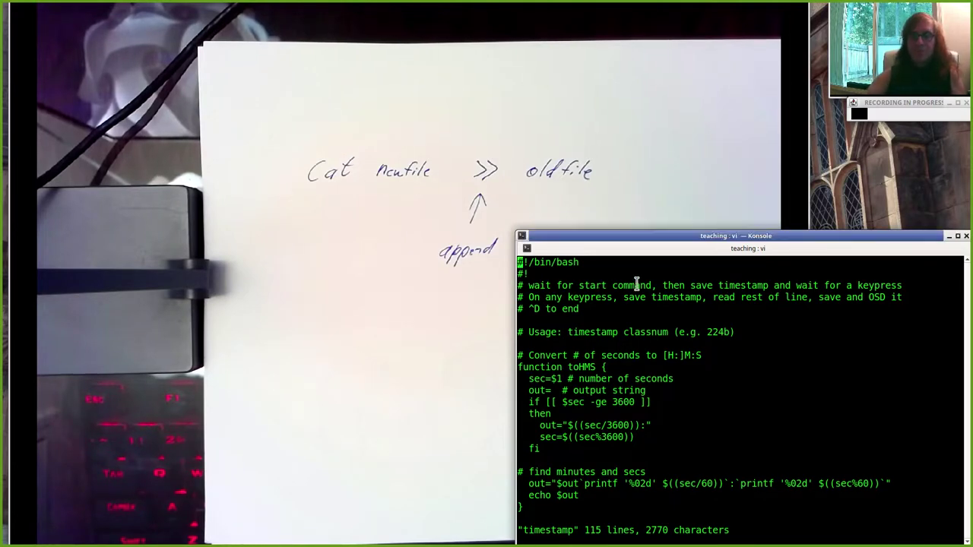
scroll(634, 283, down, 10)
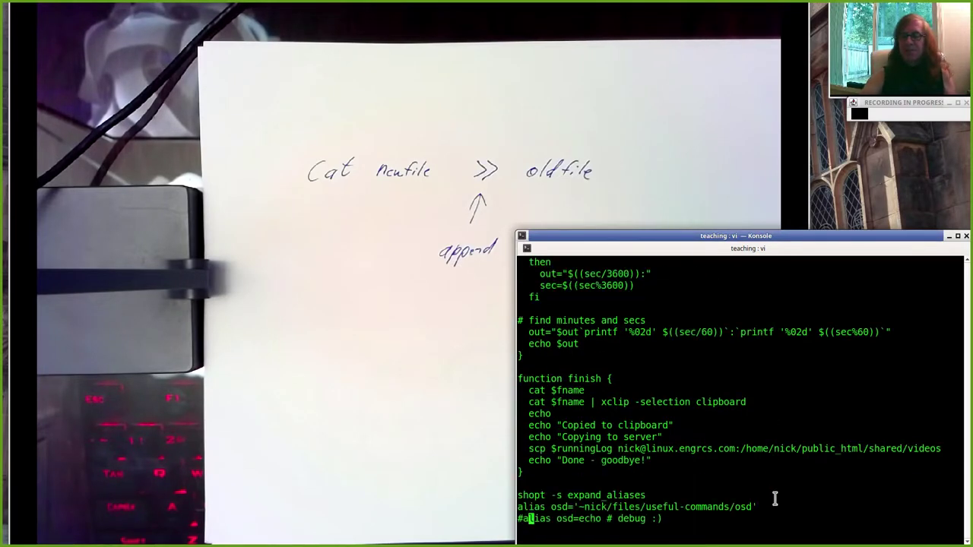
scroll(768, 494, down, 2)
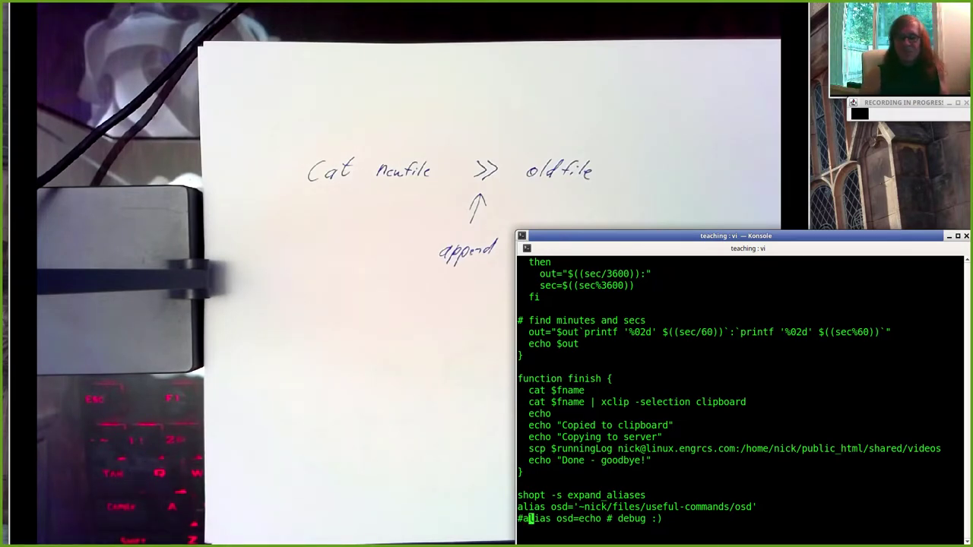
text(n)
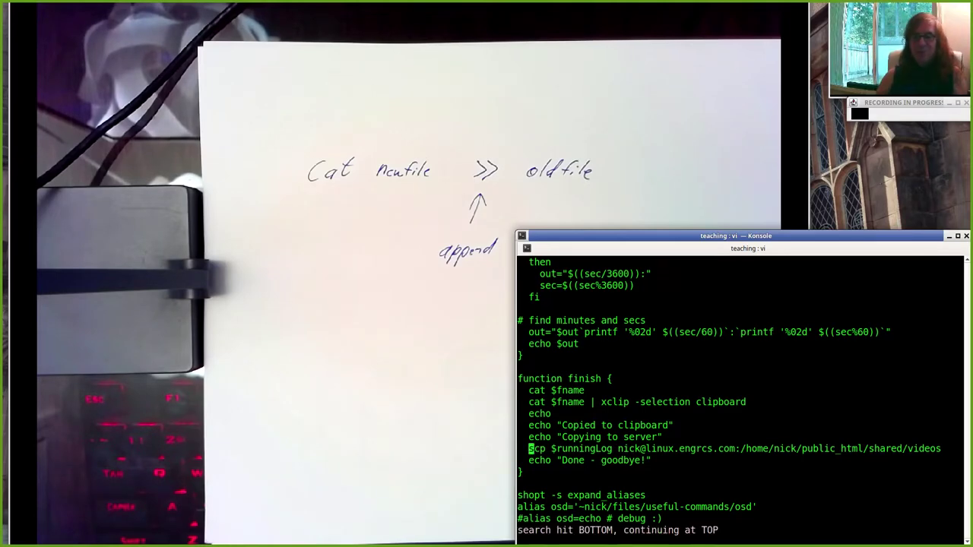
text(:q)
key(Return)
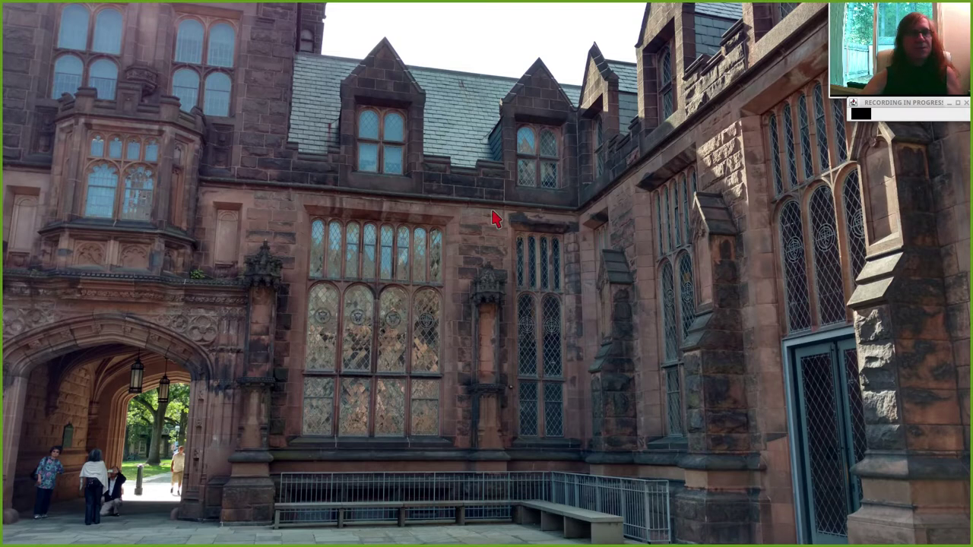
Open an enlarged Konsole with bigger font, ssh into $linux, and correct the README-461 filename.
key(ctrl+alt+t)
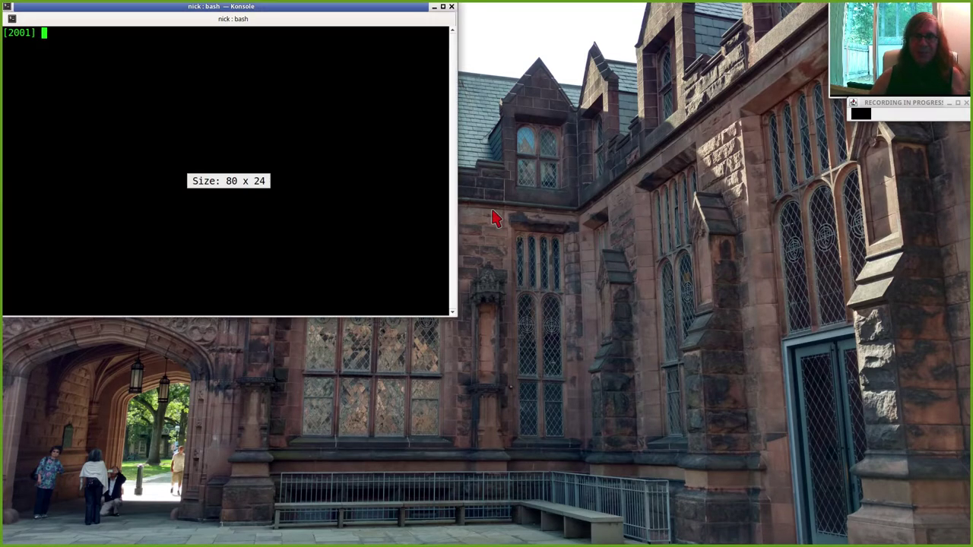
drag(380, 226, 743, 380)
key(ctrl+plus)
key(ctrl+plus)
key(ctrl+plus)
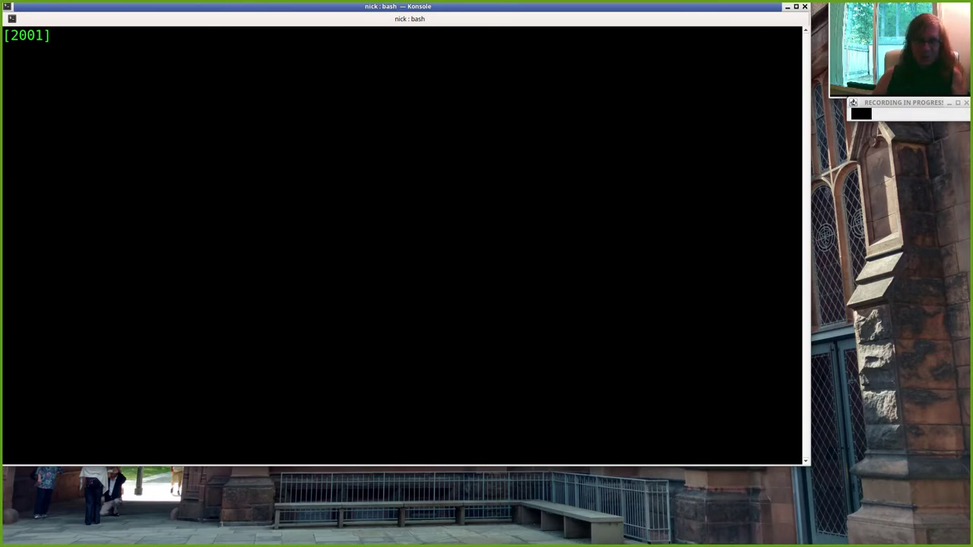
text(ssh $linux)
key(Return)
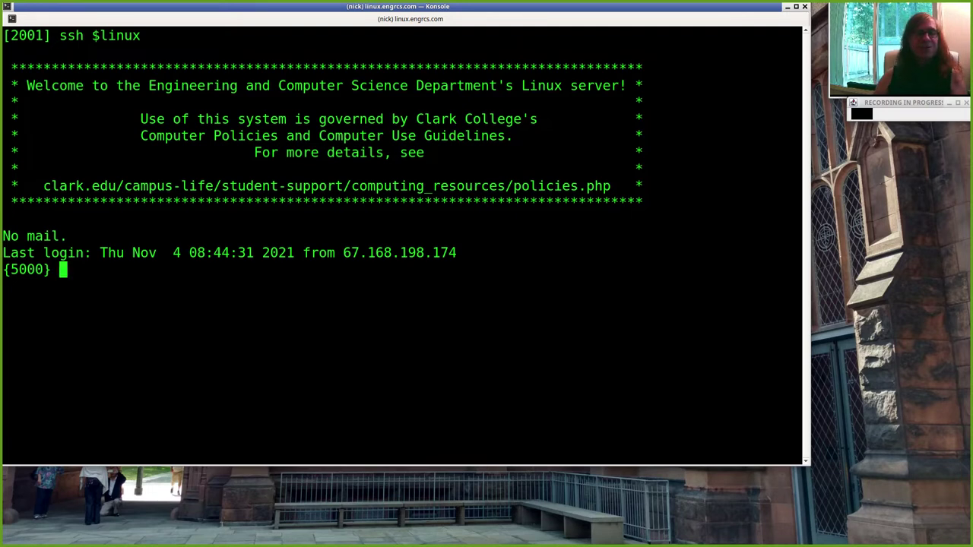
text(more /tmp/READM)
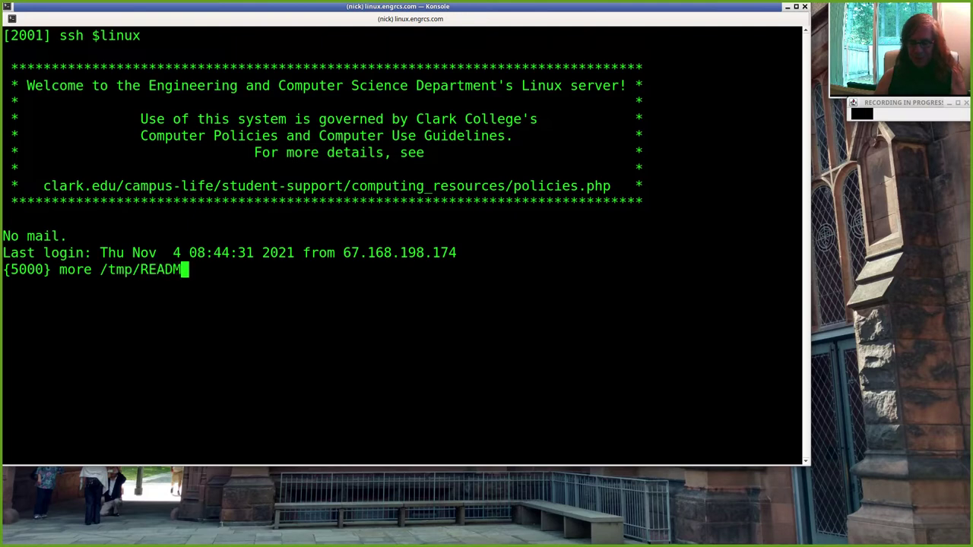
text(ER-)
key(BackSpace)
key(BackSpace)
key(BackSpace)
text(E-461)
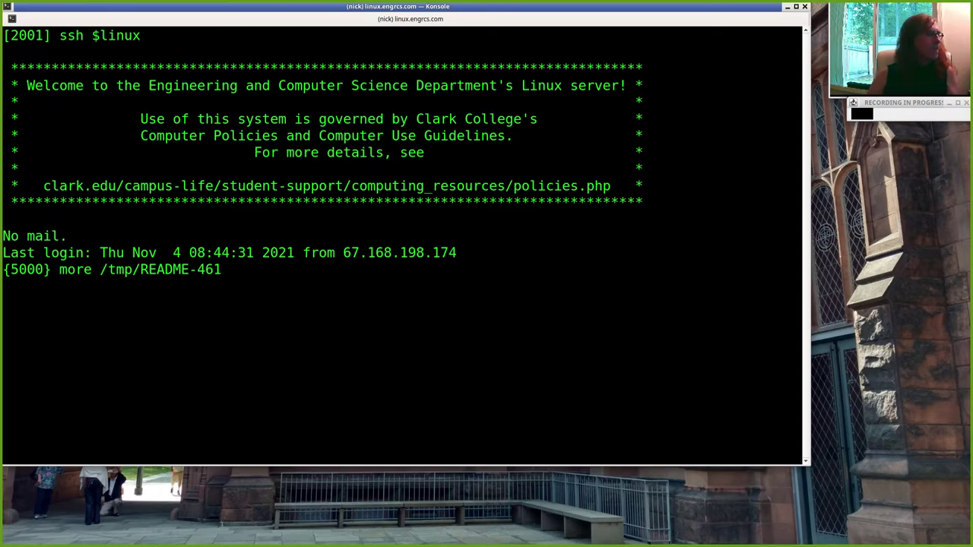
Show /tmp/README-461 with more, highlighting char*, the temp declaration, trim(temp) and printf lines.
key(Return)
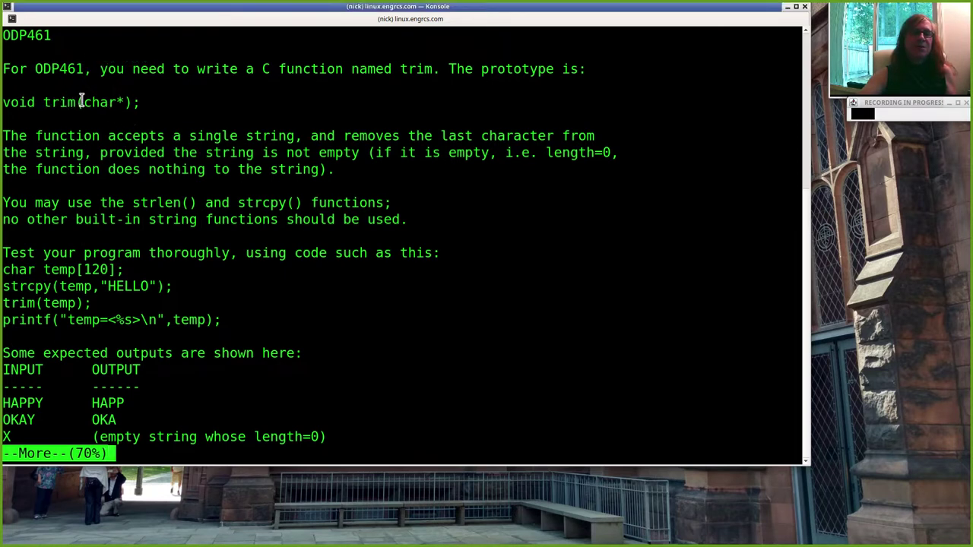
drag(82, 102, 124, 102)
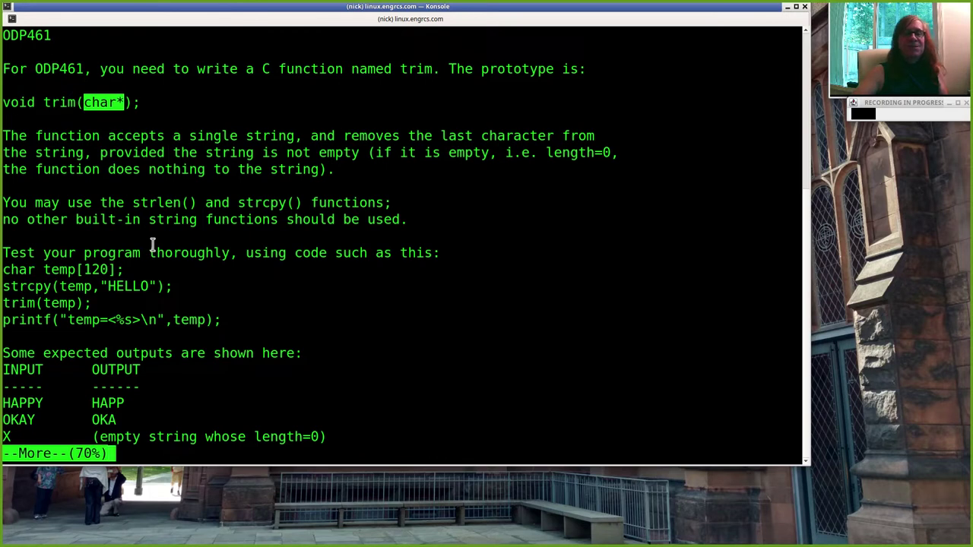
mouse_move(9, 270)
mouse_down()
mouse_move(133, 262)
mouse_move(150, 274)
mouse_move(2, 286)
mouse_up()
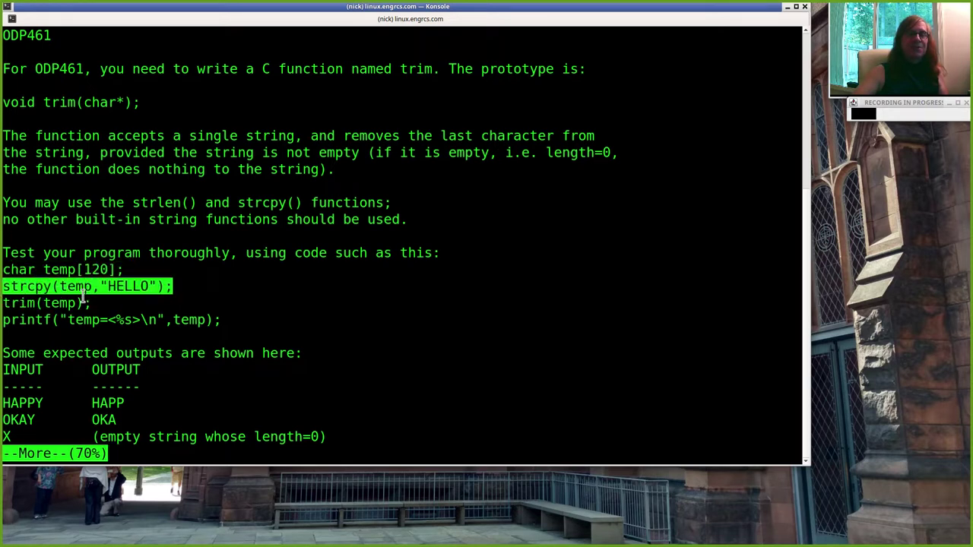
drag(96, 303, 7, 304)
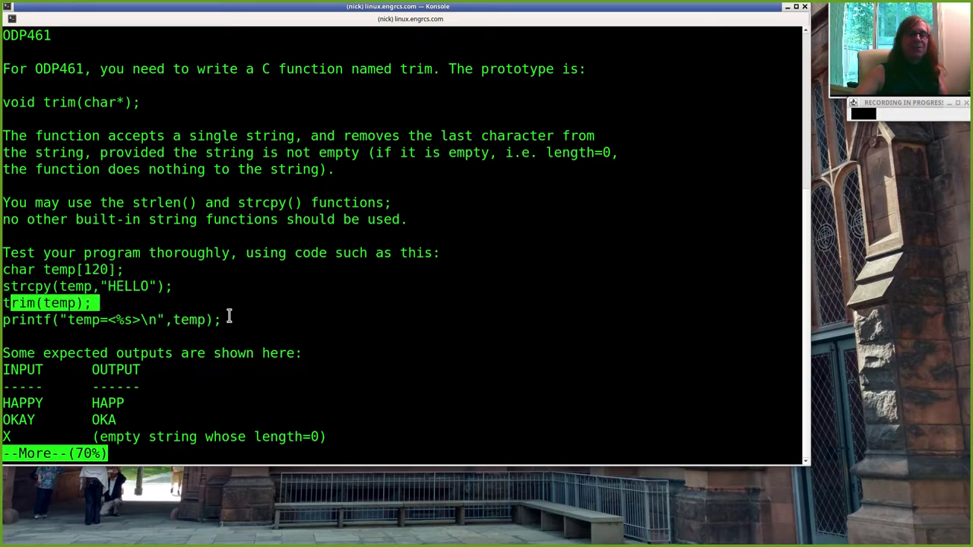
drag(228, 319, 2, 320)
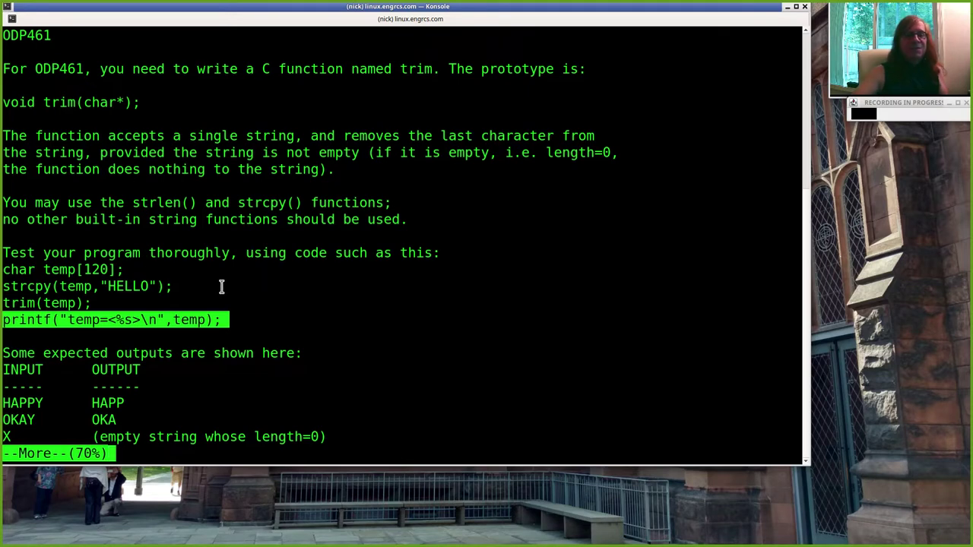
Page to the README's end and highlight the X input and empty-string explanation notes.
key(space)
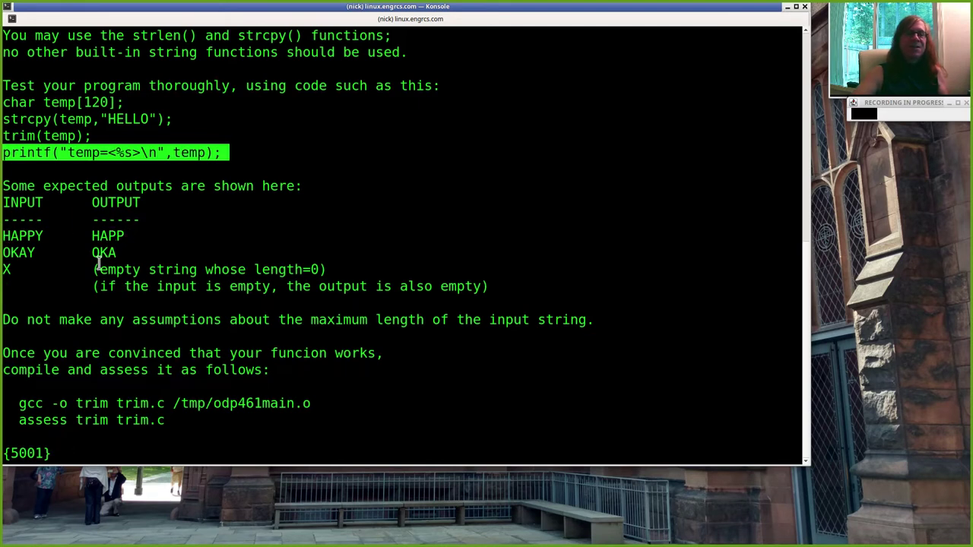
double_click(6, 270)
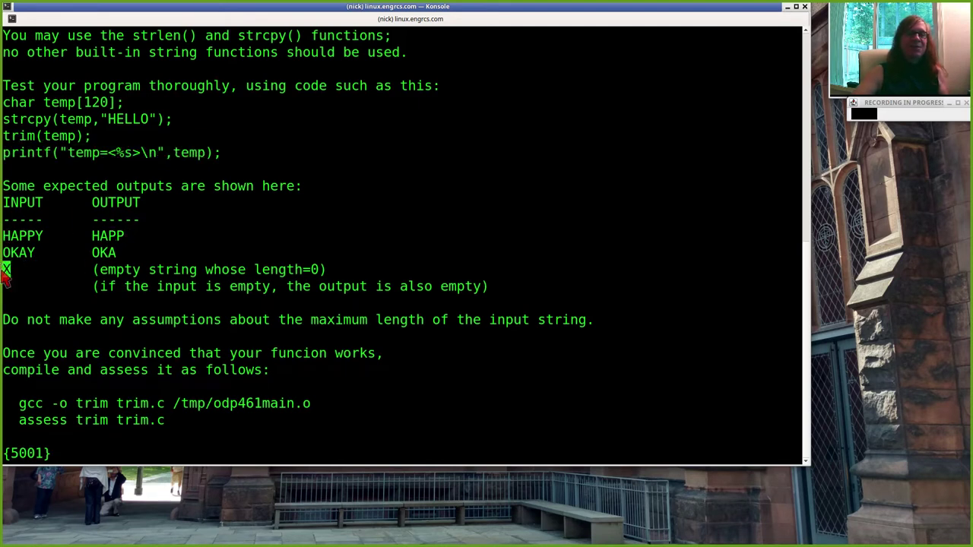
drag(92, 270, 278, 270)
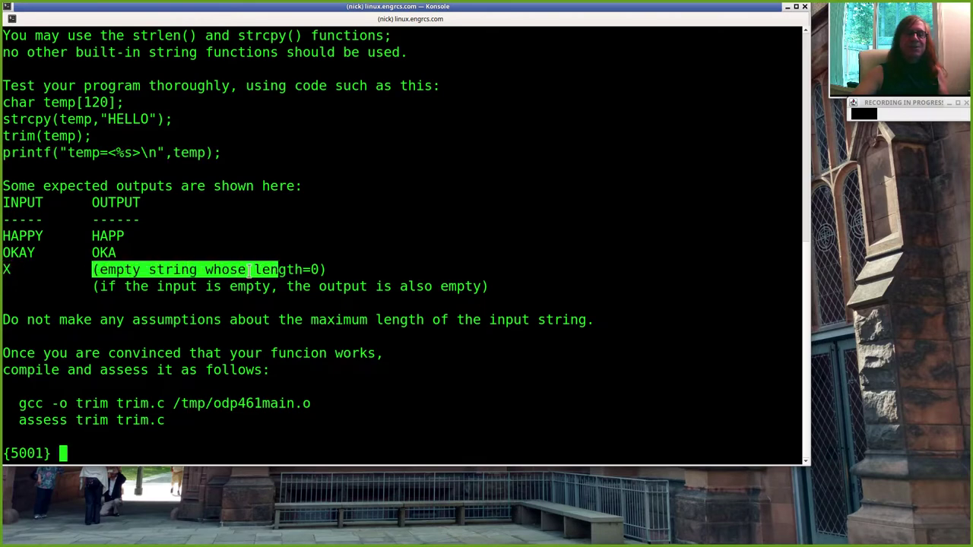
drag(17, 282, 7, 285)
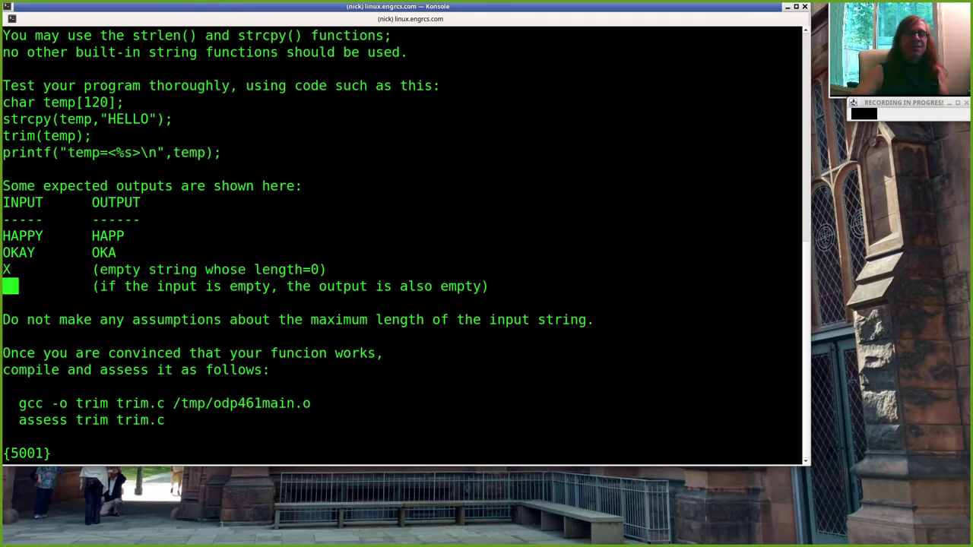
Highlight the empty-input note in the README text.
drag(90, 283, 167, 282)
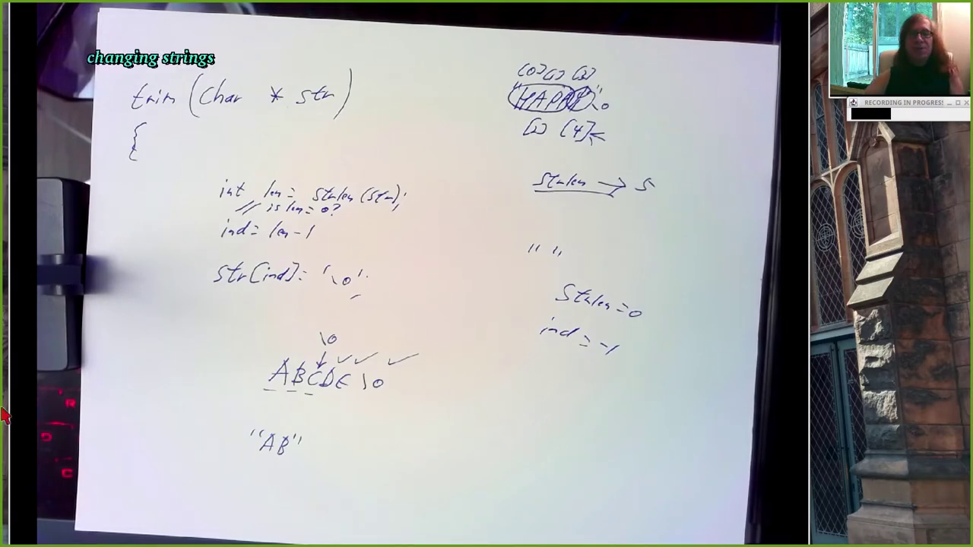
Back in Konsole, select the char temp[120], strcpy, trim and printf test lines.
key(alt+Tab)
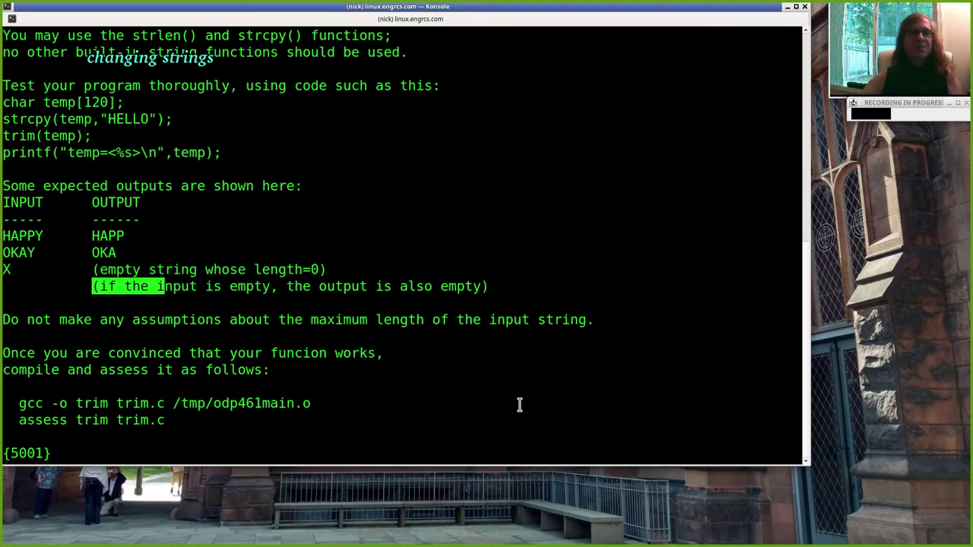
scroll(263, 259, up, 2)
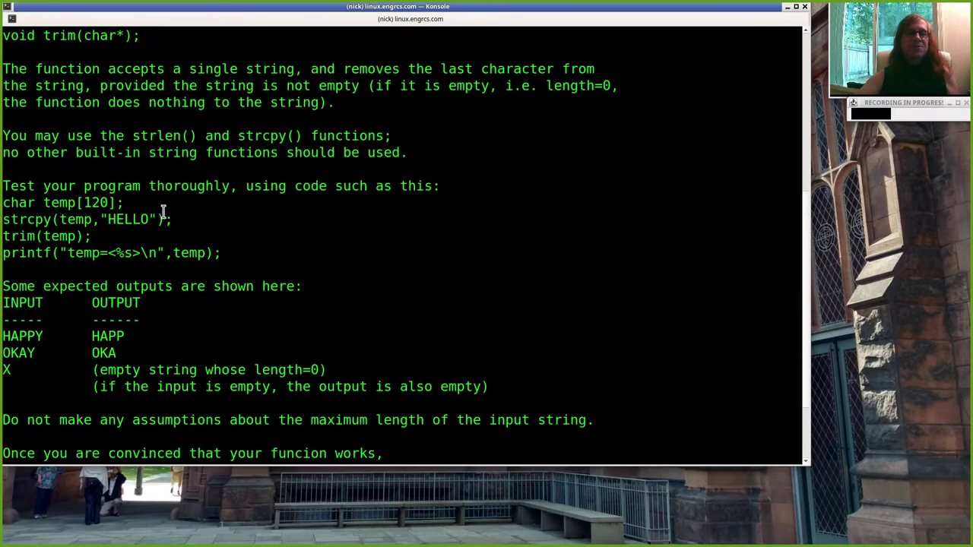
drag(243, 253, 2, 202)
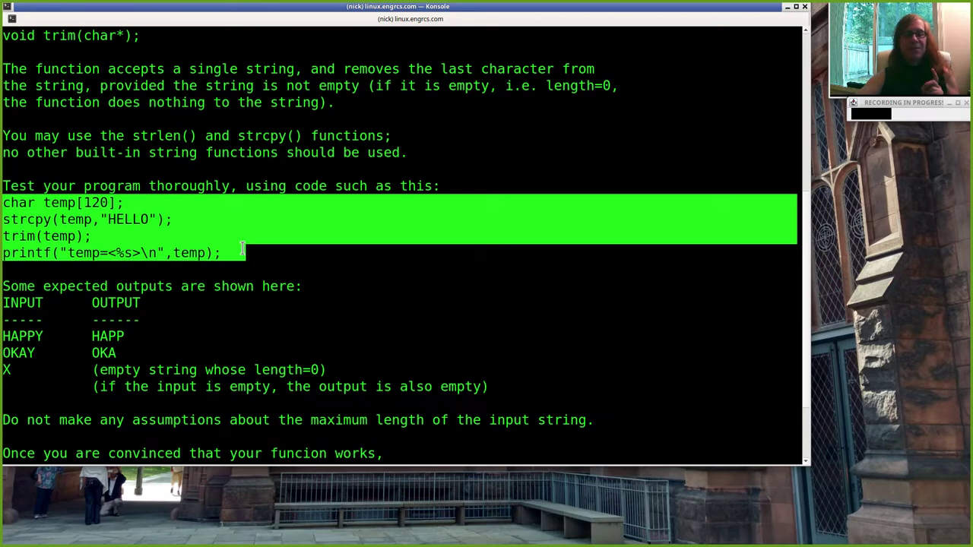
scroll(244, 249, down, 2)
Log out of the remote server, check the current folder, and change into CSE224.
key(ctrl+d)
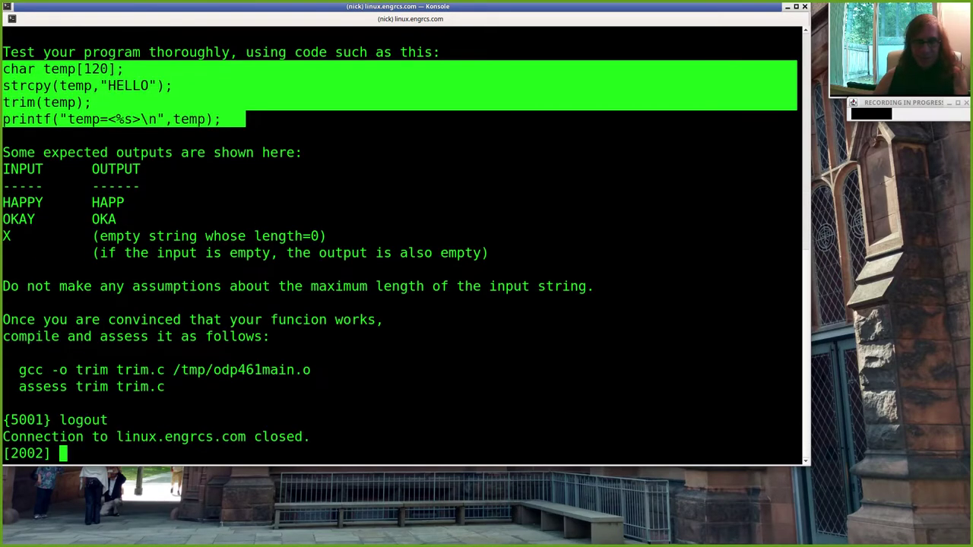
text(pwd)
key(Return)
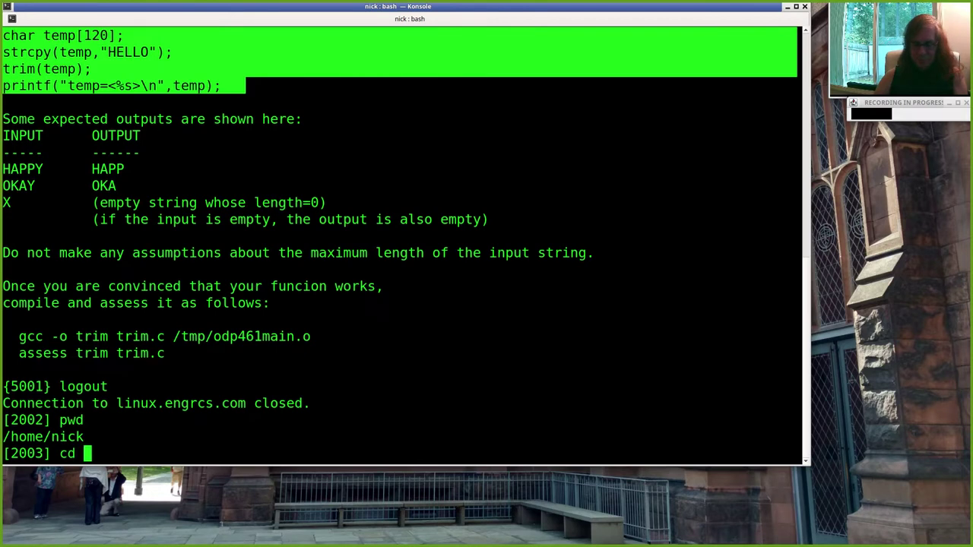
text(CXSE224)
key(Return)
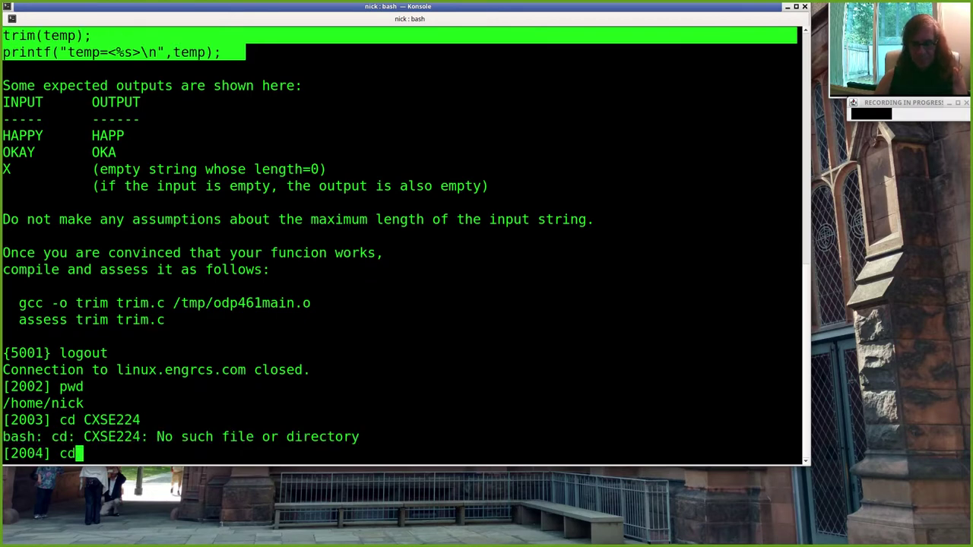
text(XCSE224)
key(BackSpace)
key(BackSpace)
key(BackSpace)
text(XCS)
key(BackSpace)
text(CS)
key(Tab)
key(Return)
text(vi try0.c)
Open try0.c in vi and write the void main() header and char temp[120]; declaration.
key(Return)
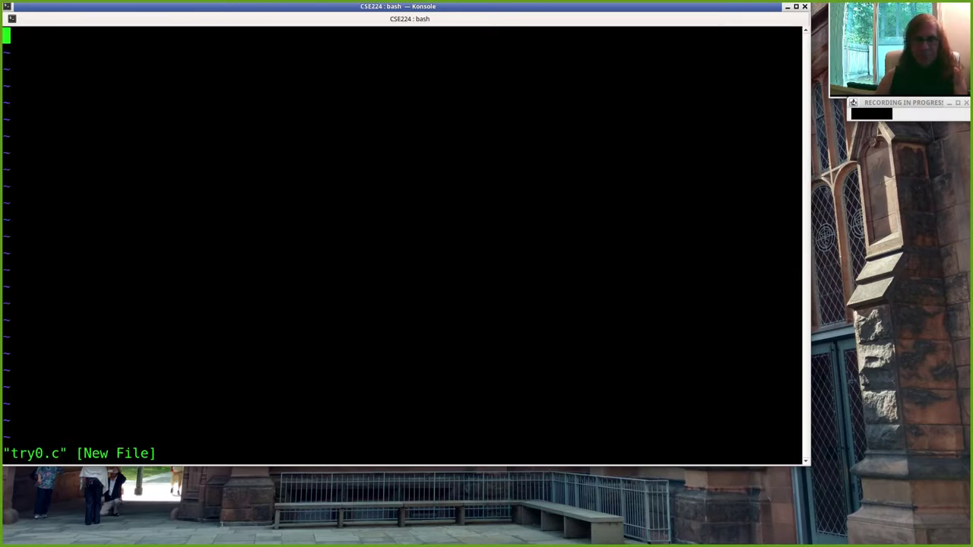
text(ivoidf )
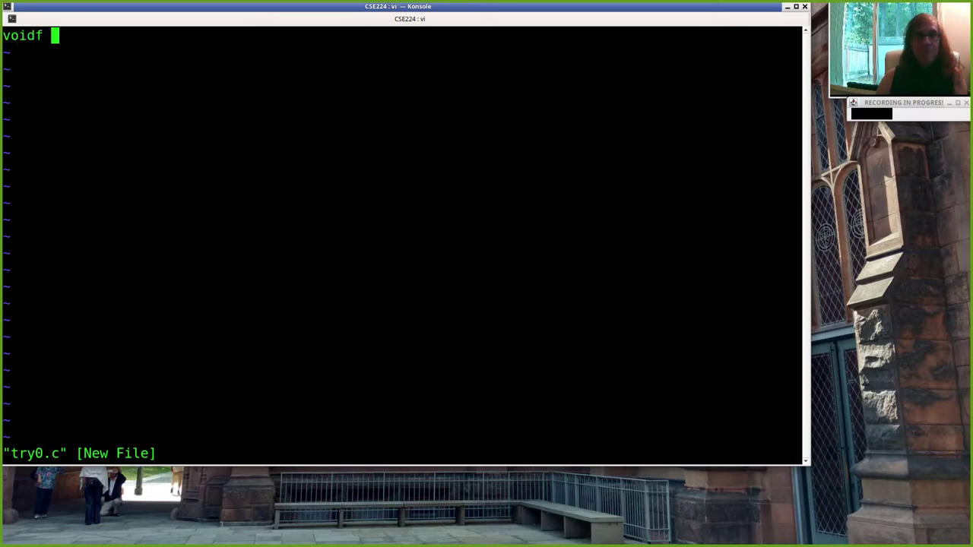
text( main())
key(Return)
text({)
key(Return)
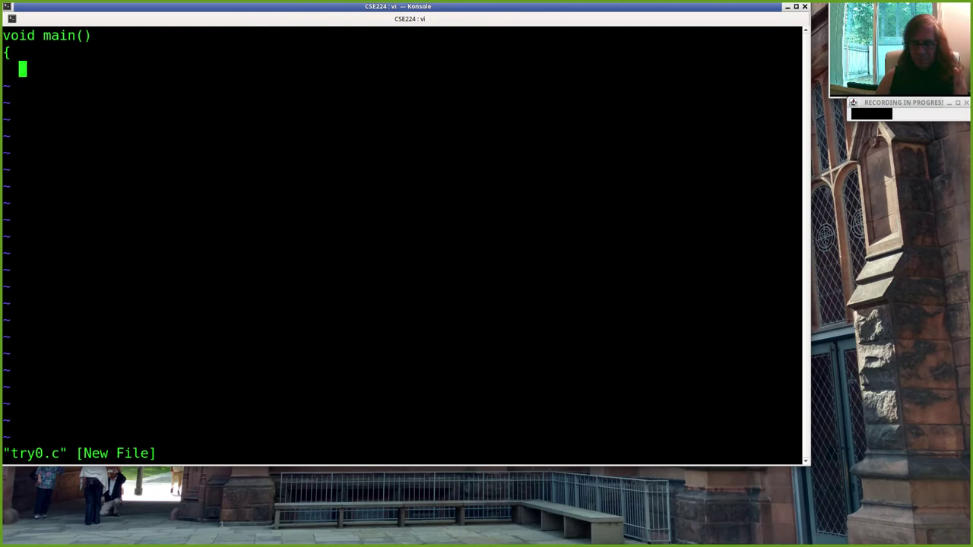
text(char temop][)
key(Escape)
key(h)
key(h)
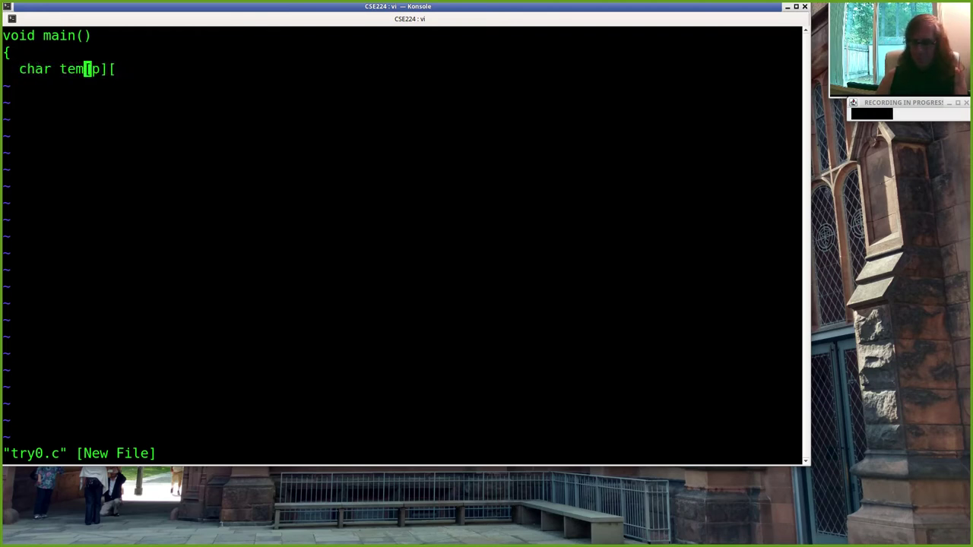
text(xlxa120];)
Add strcpy(temp,"ABCDE"); and a printf line printing the initial string.
key(Return)
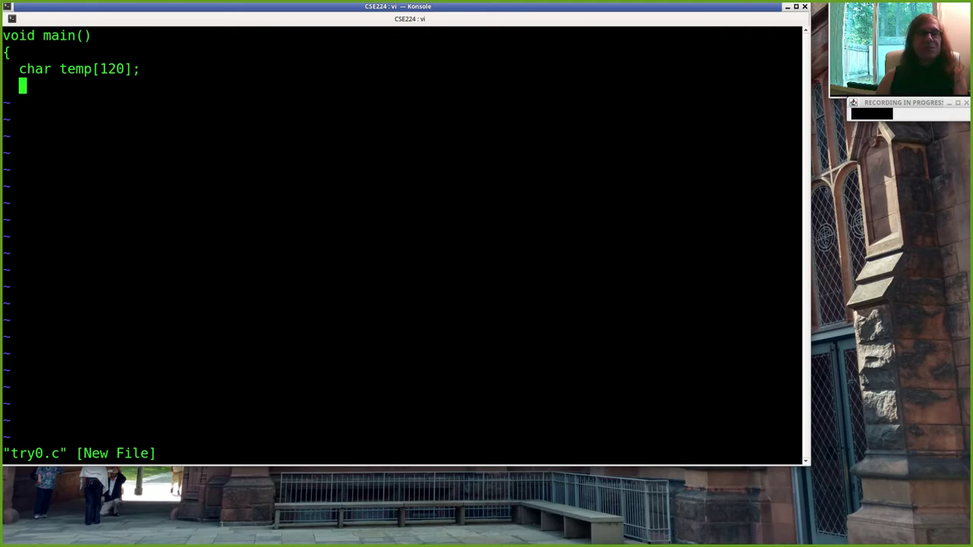
text(strc)
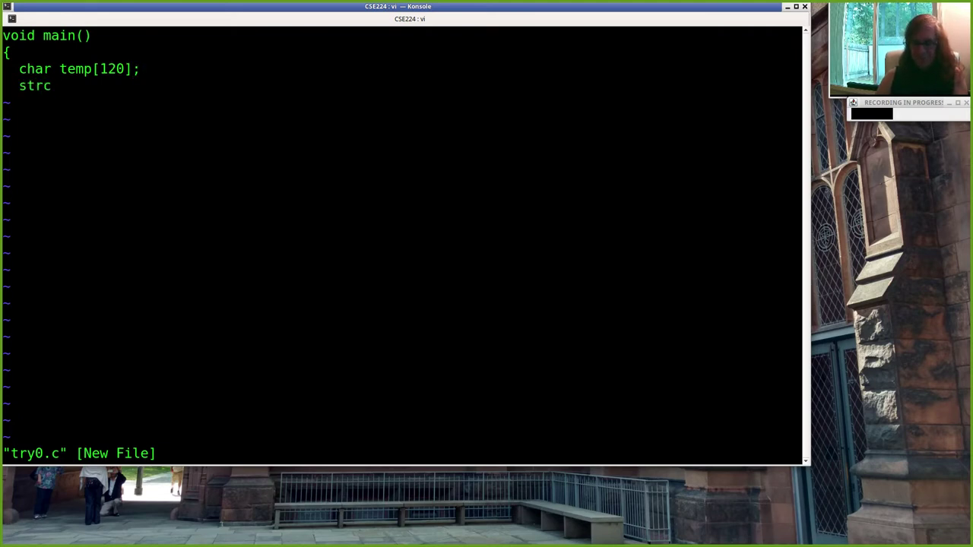
text(py(temp,)
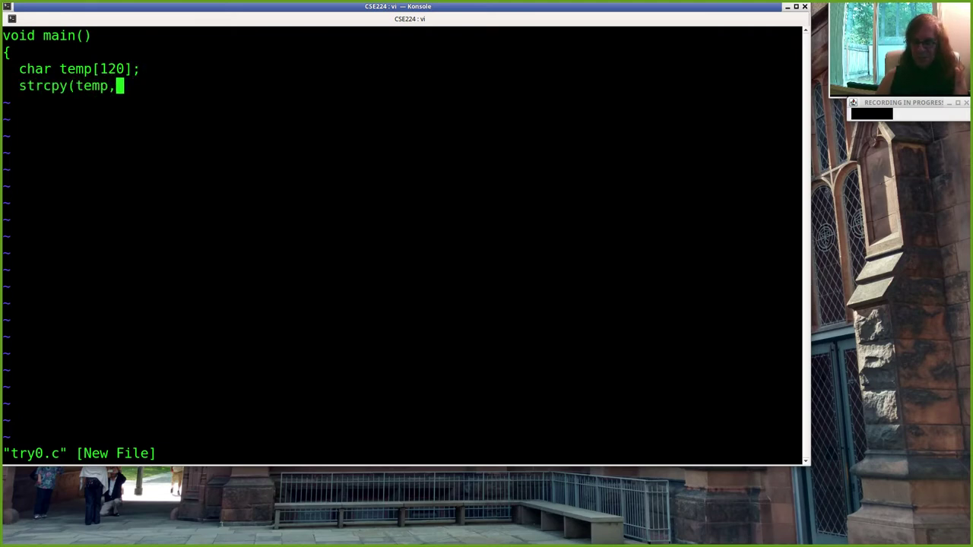
text("HAPOPY")
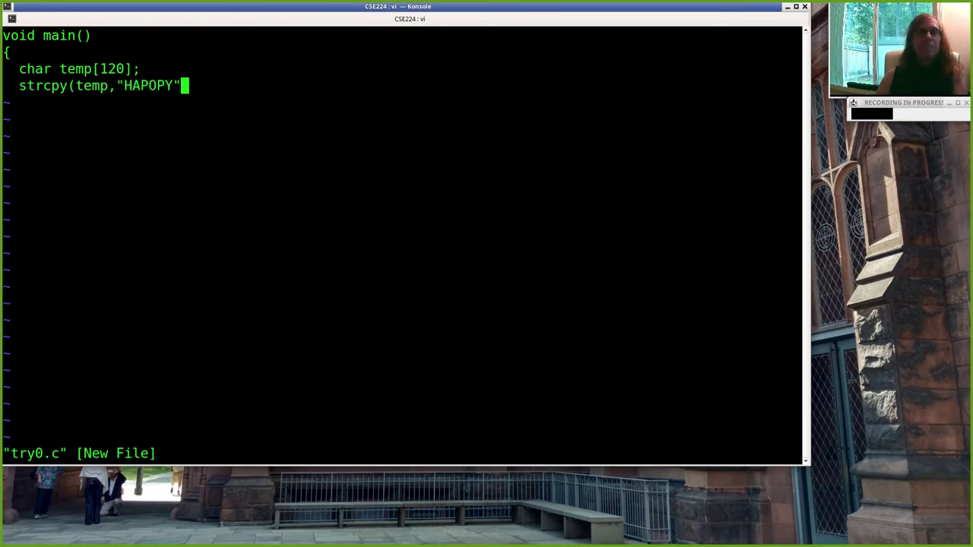
key(h)
key(h)
key(h)
text(xA);)
key(Escape)
key(b)
key(b)
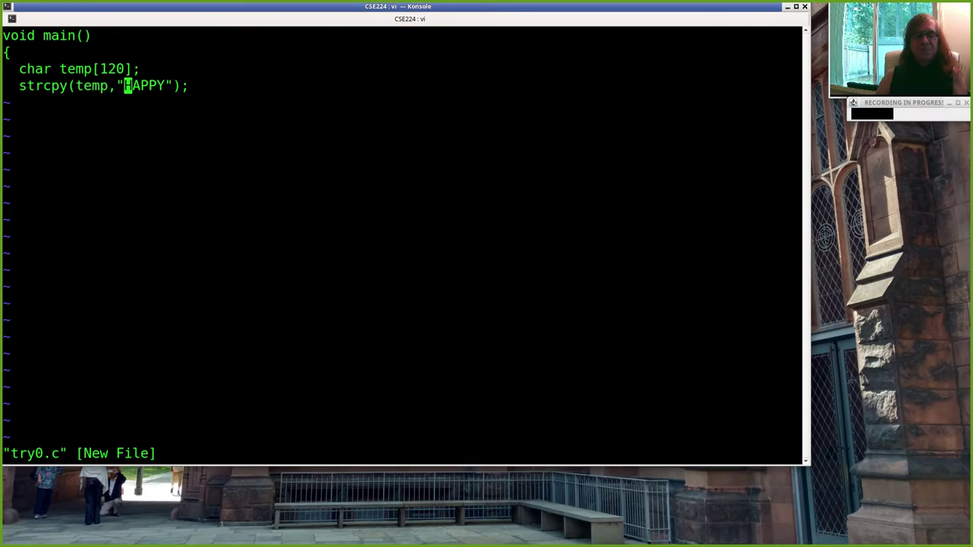
text(cwABCD)
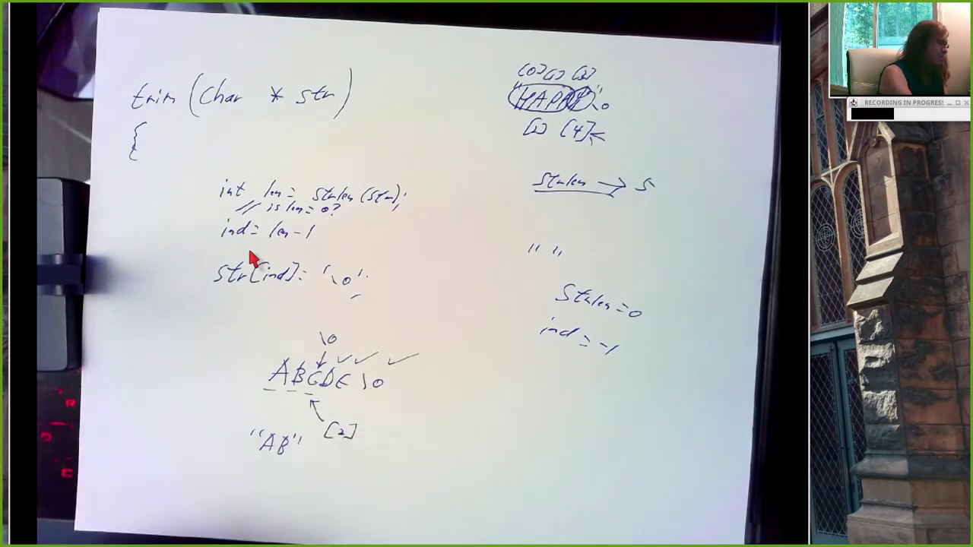
key(alt+Tab)
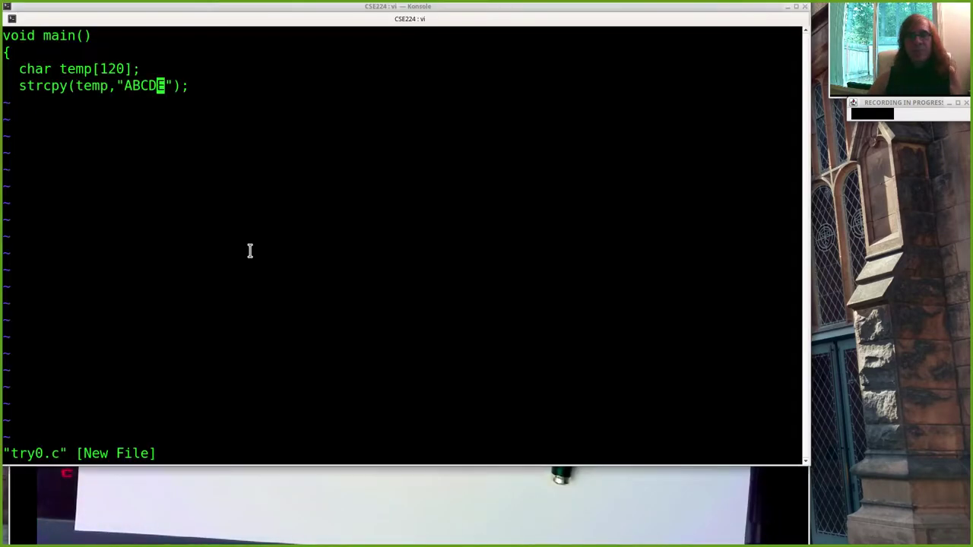
text(o  printf(")
text(ntf("In)
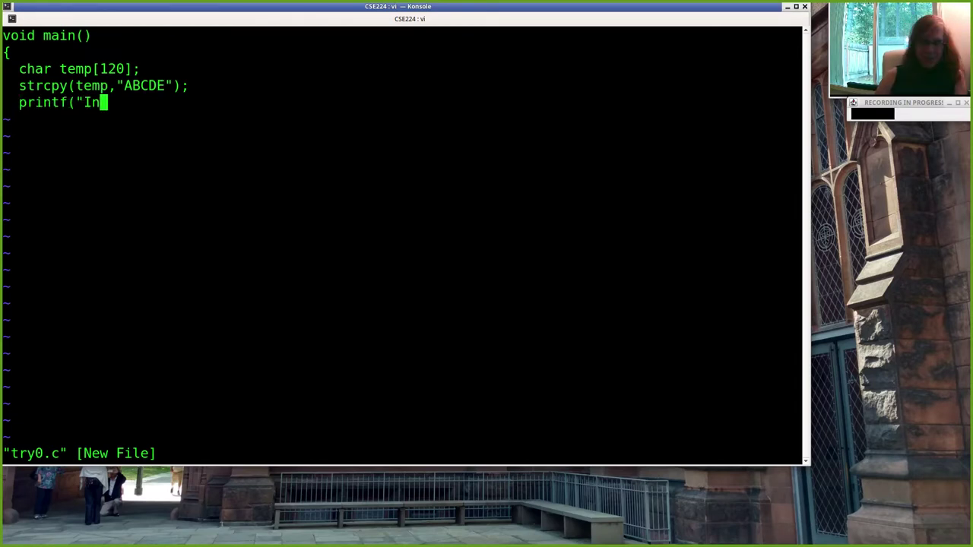
text(itial string=<%)
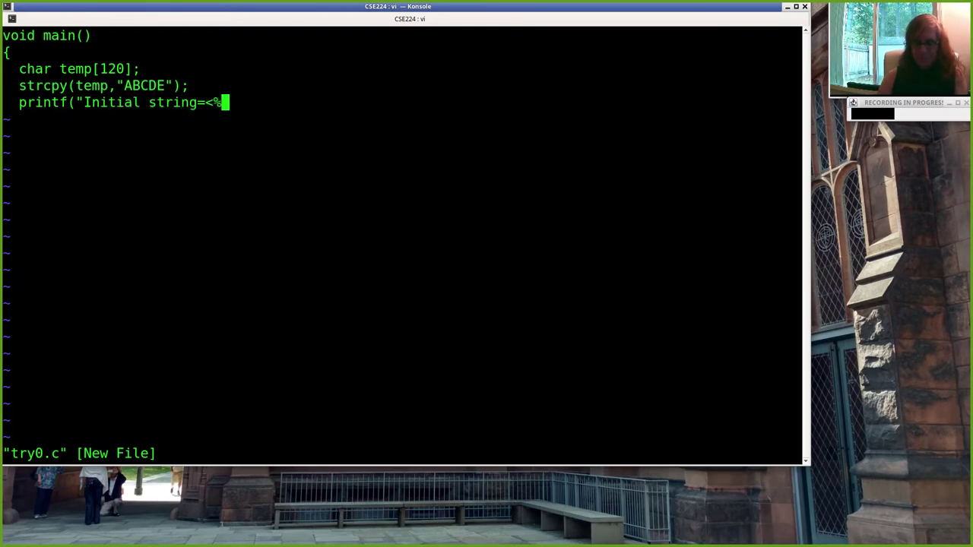
text(s>\n",)
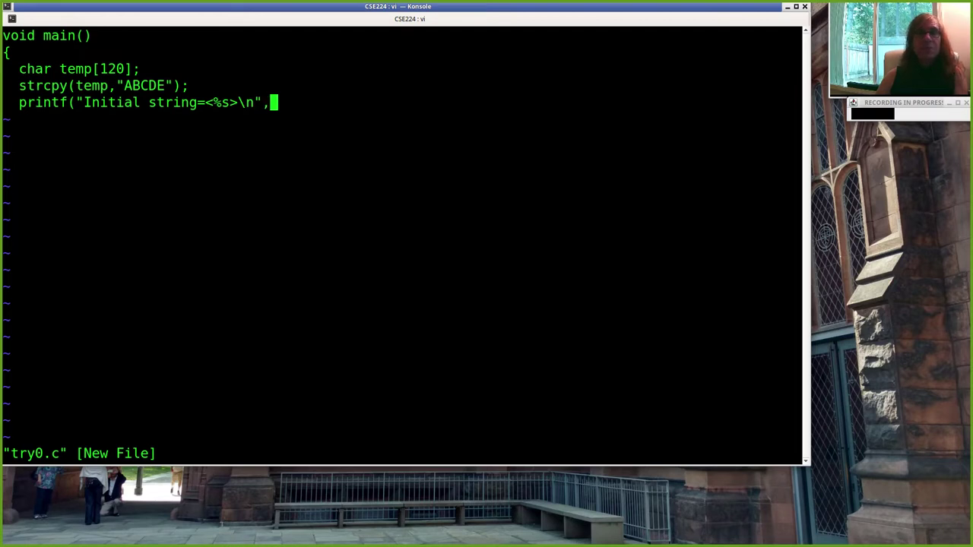
text(temp);)
key(Escape)
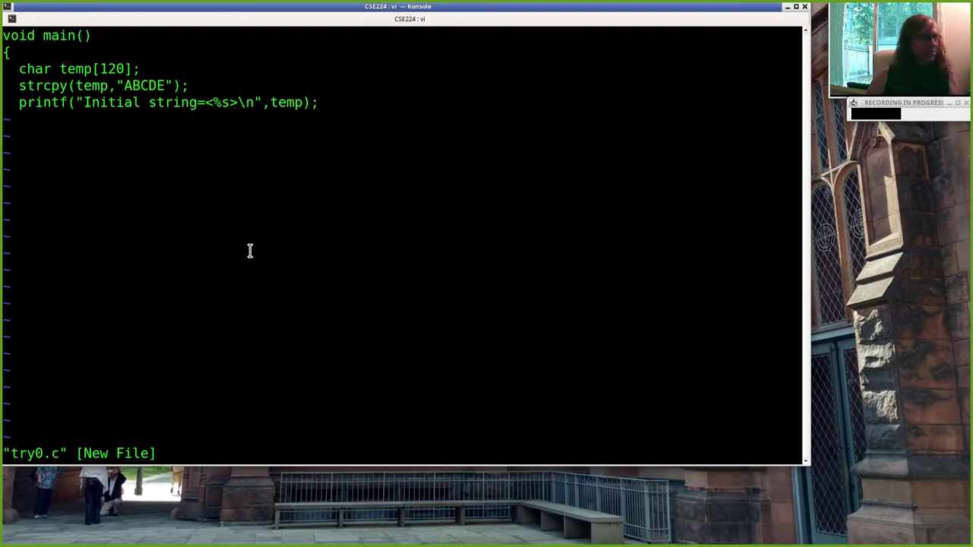
Open a second terminal tab, enlarge the text, and open the printf manual page.
key(ctrl+shift+t)
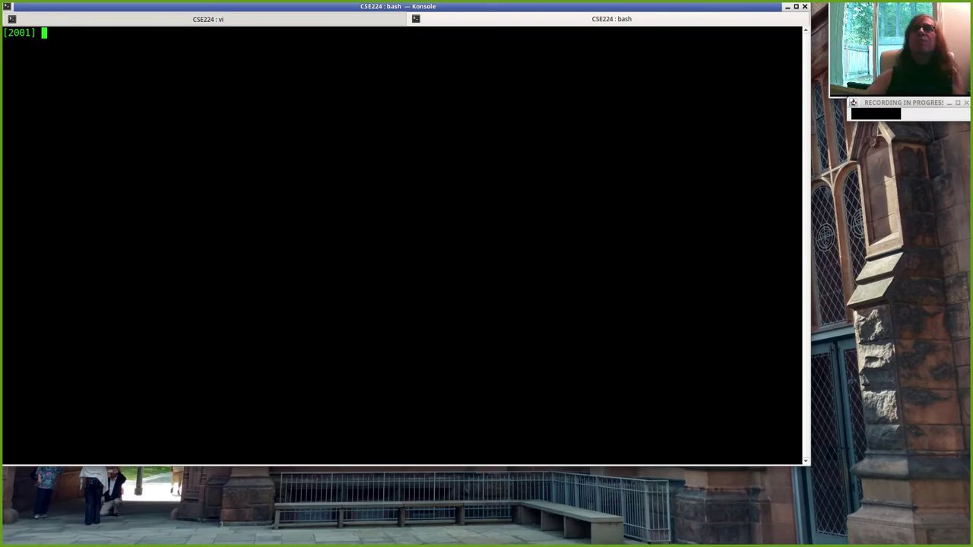
key(ctrl+plus)
key(ctrl+plus)
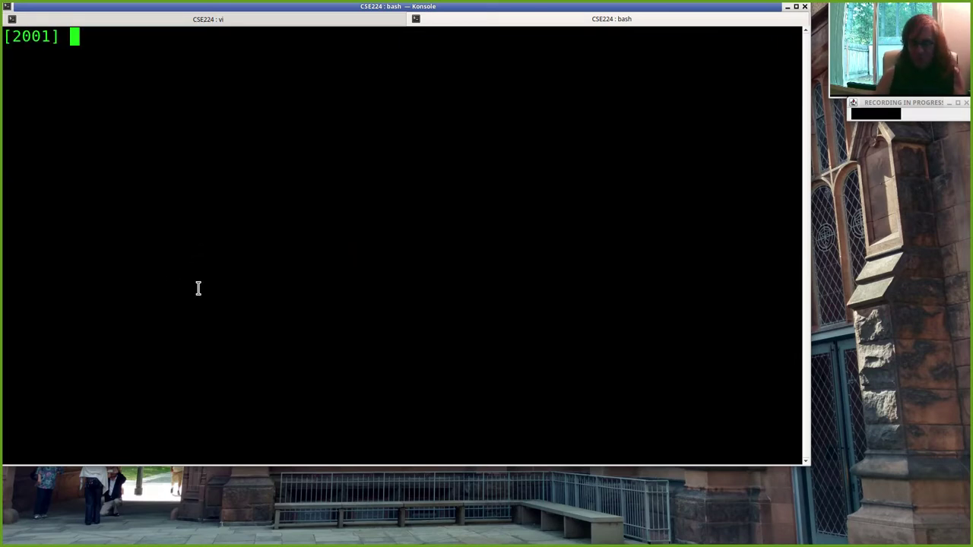
text(man printf)
key(Return)
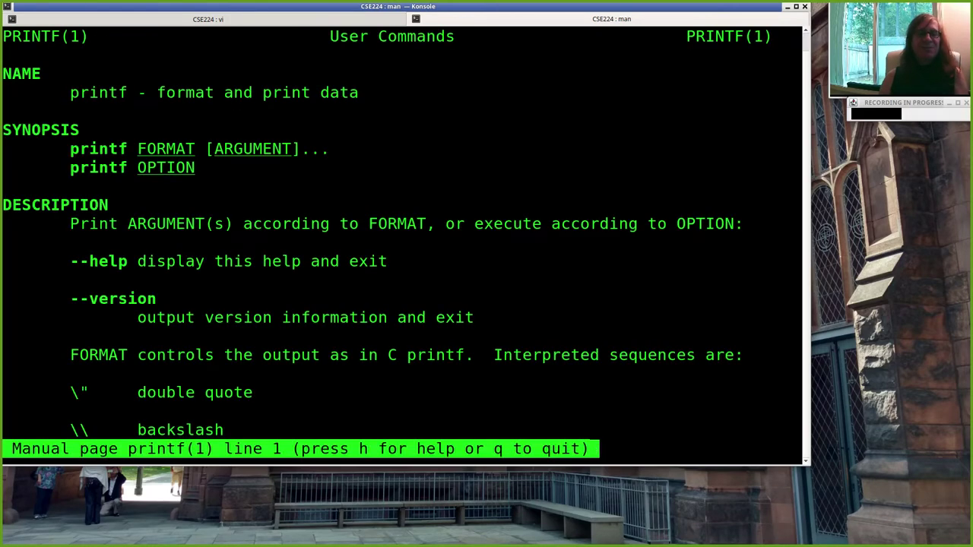
Read through the printf escape sequences and format specifiers, then quit the manual.
key(Down)
key(Down)
key(Down)
key(Down)
key(Down)
key(Down)
key(Down)
key(Down)
key(Down)
key(Down)
key(Down)
key(Down)
key(Down)
key(Down)
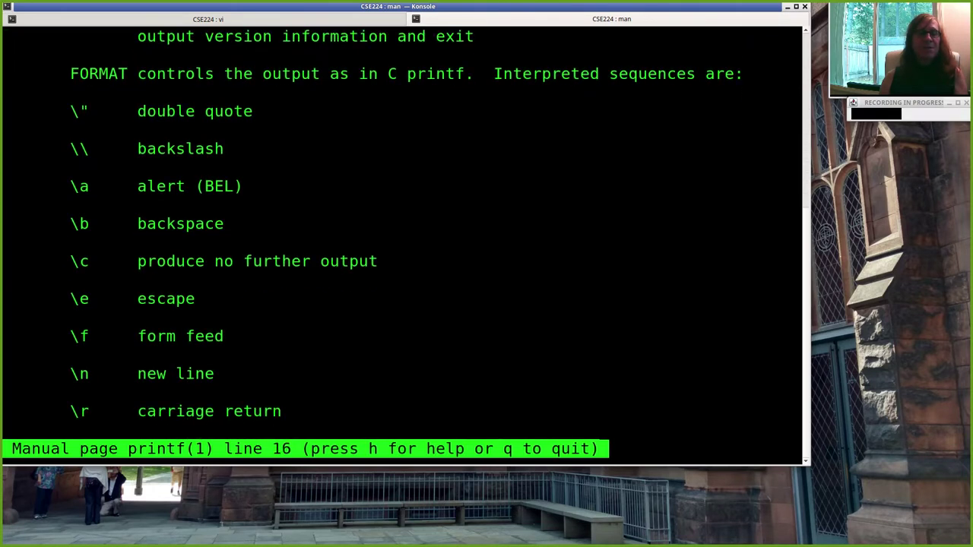
key(Down)
key(Down)
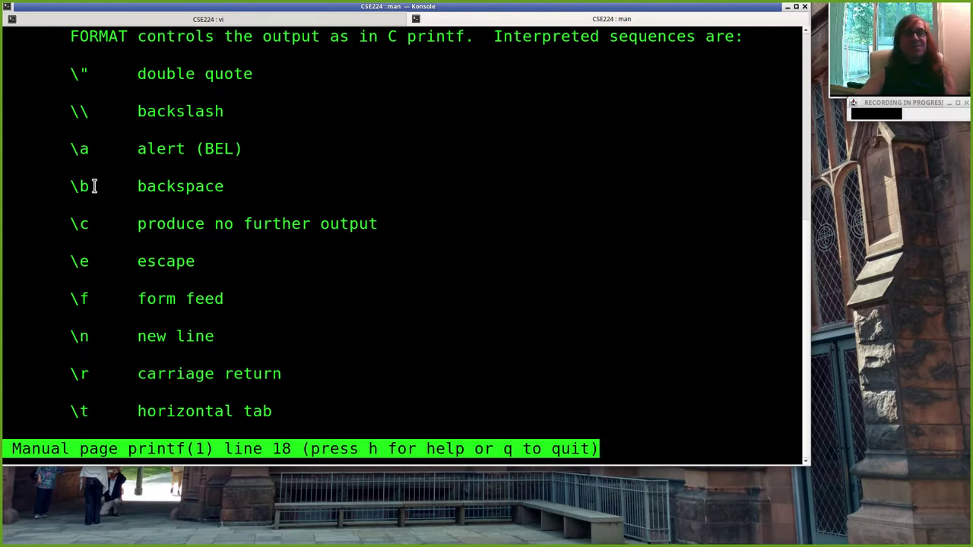
key(space)
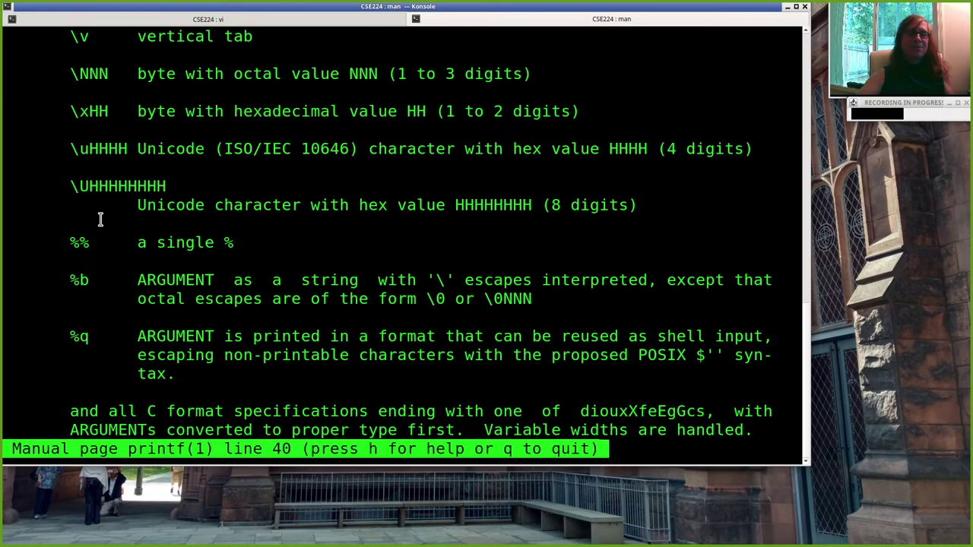
scroll(99, 219, up, 5)
scroll(100, 219, up, 5)
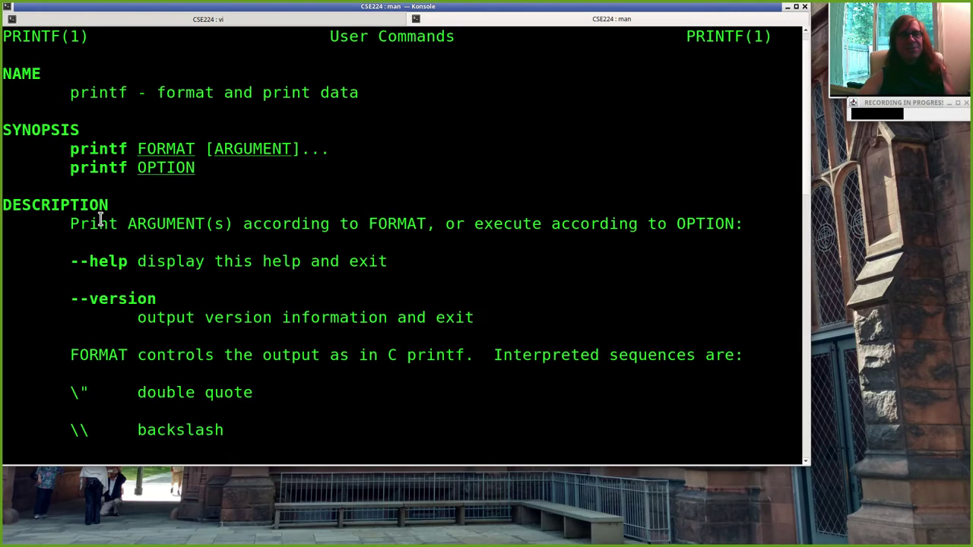
key(q)
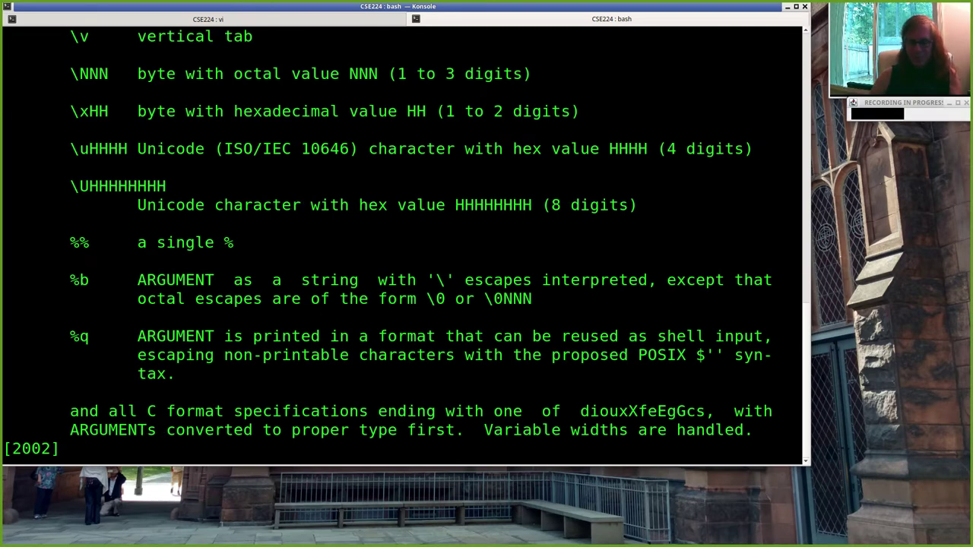
text(fg)
Back in the try0.c editor, duplicate the printf line and change Initial to New.
key(Return)
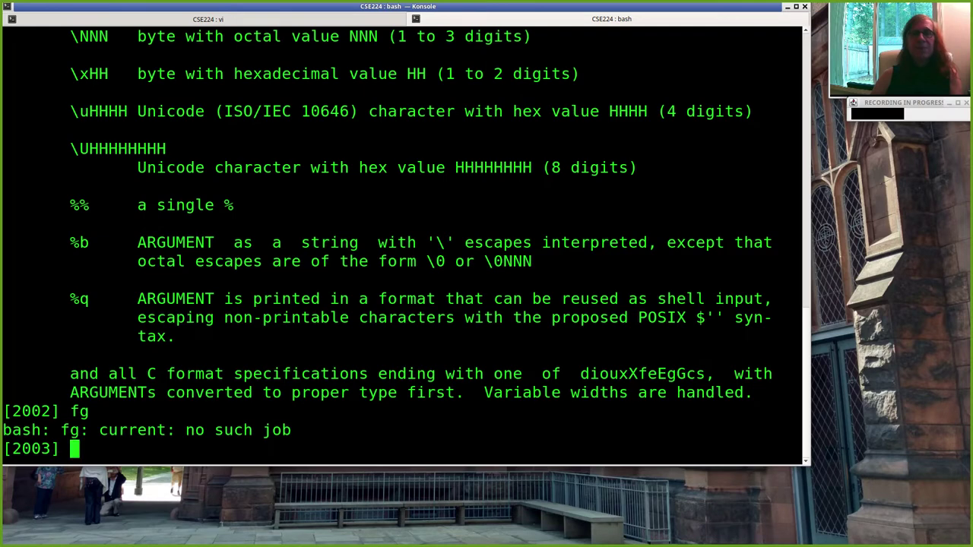
key(shift+Left)
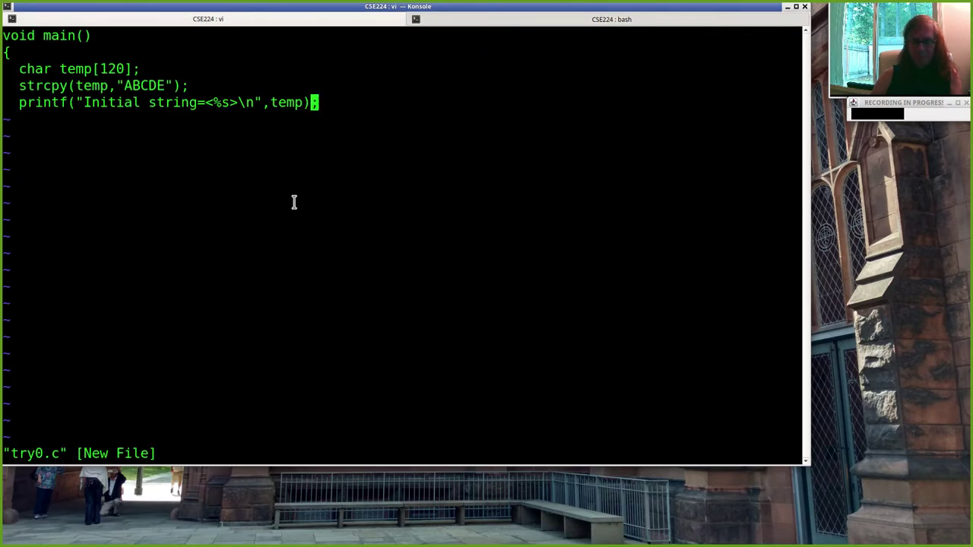
key(y)
key(y)
text(pwwcwNew)
key(Escape)
Insert temp[2]='\0'; before the New printf, close main with a brace, and save.
key(O)
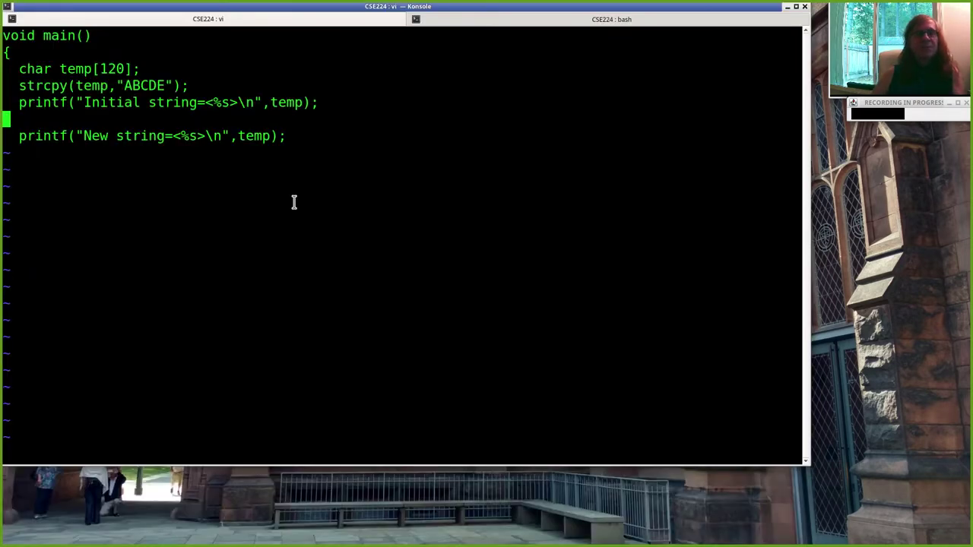
text(a)
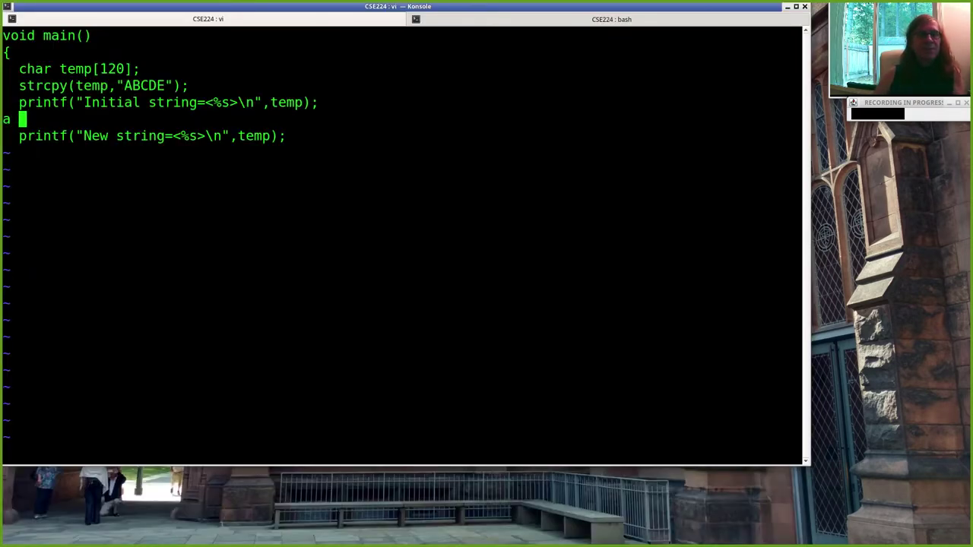
key(Escape)
text(s  temp)
text([2])
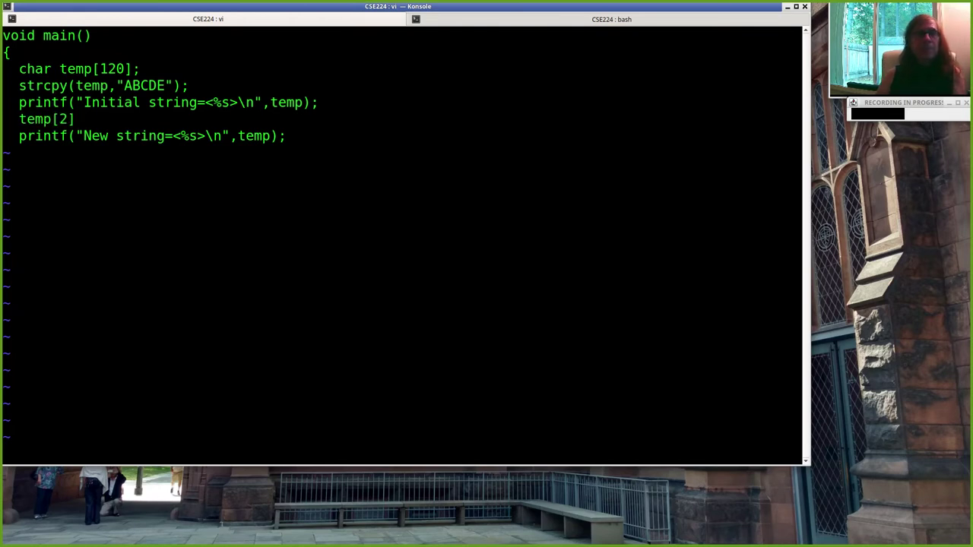
text(='\0';)
key(Escape)
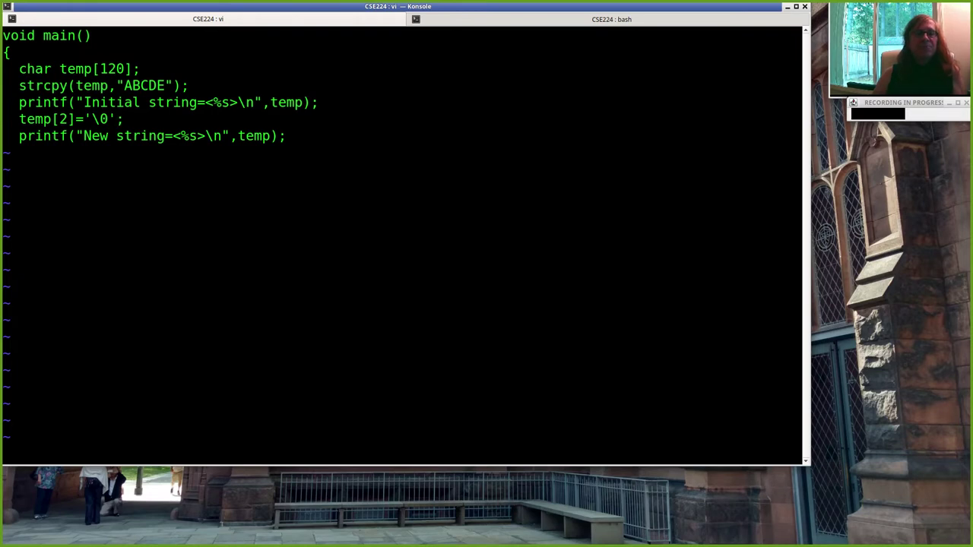
key(Return)
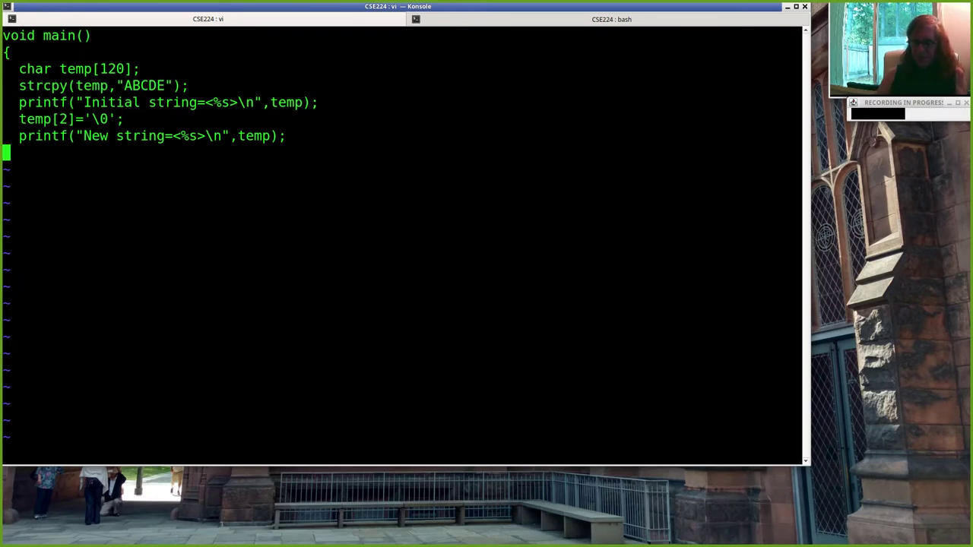
text(})
key(Escape)
text(:w)
key(Return)
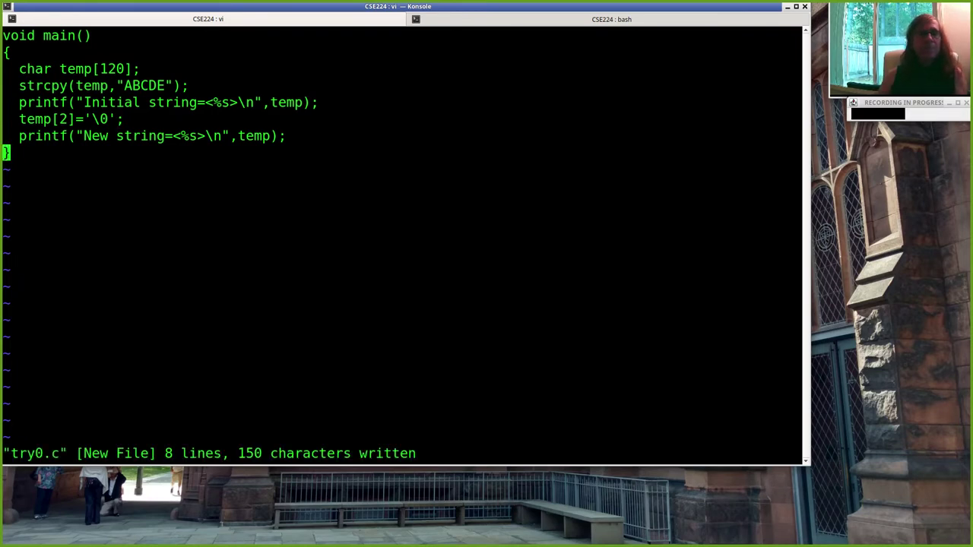
Compile try0.c in the shell with gcc -o try0 try0.c.
key(shift+Right)
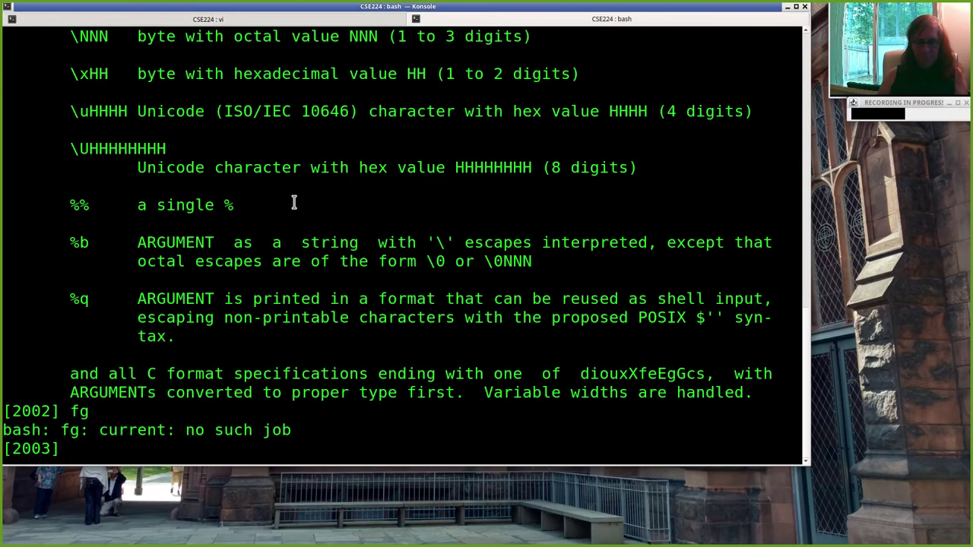
text(gcc -o try0 try0.c)
key(Return)
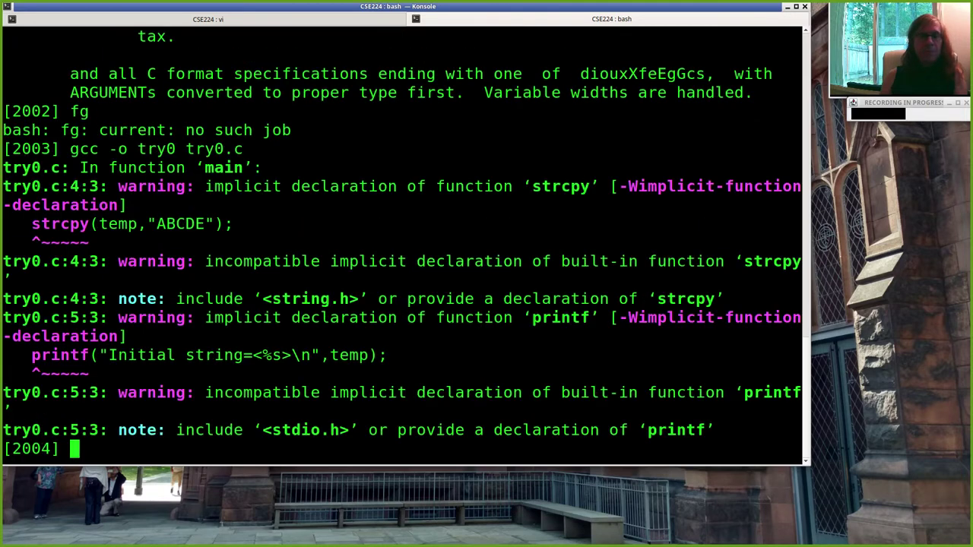
Add #include <stdio.h> and #include <string.h> at the top of try0.c and save.
key(shift+Left)
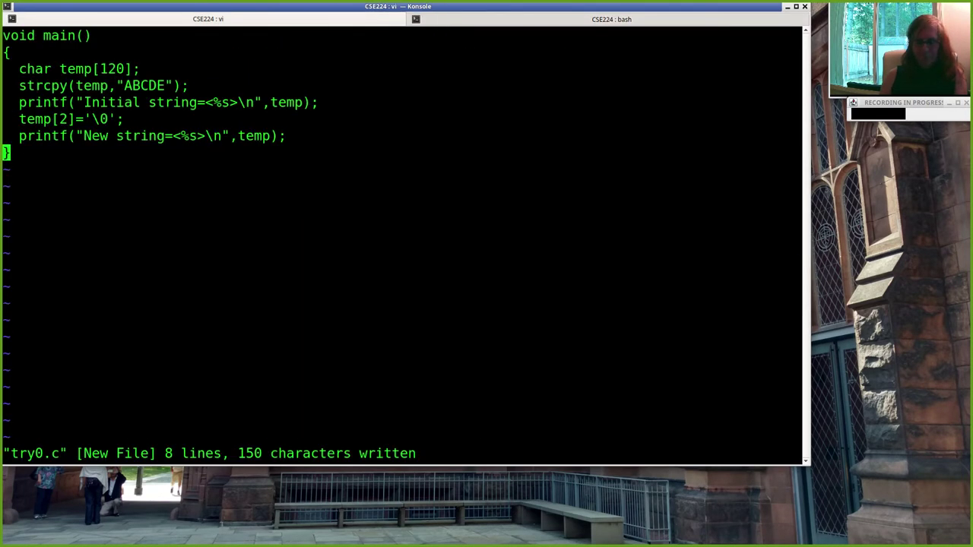
key(g)
key(g)
key(shift+o)
text(#include <stdio.h>)
key(Escape)
key(y)
key(y)
key(p)
key(w)
key(w)
text(wcwstring)
key(Escape)
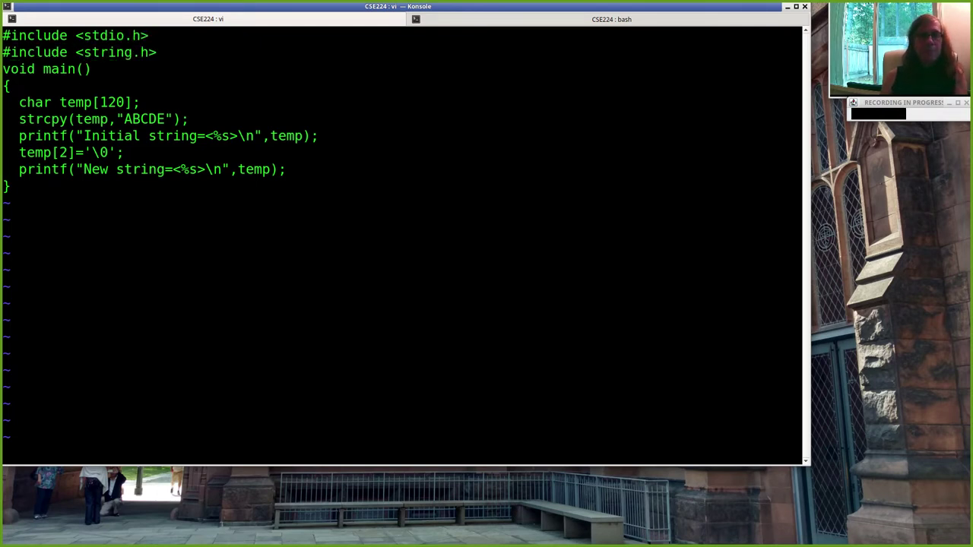
text(:w)
key(Return)
Rerun the gcc compile from history, then go back to the editor.
key(shift+Right)
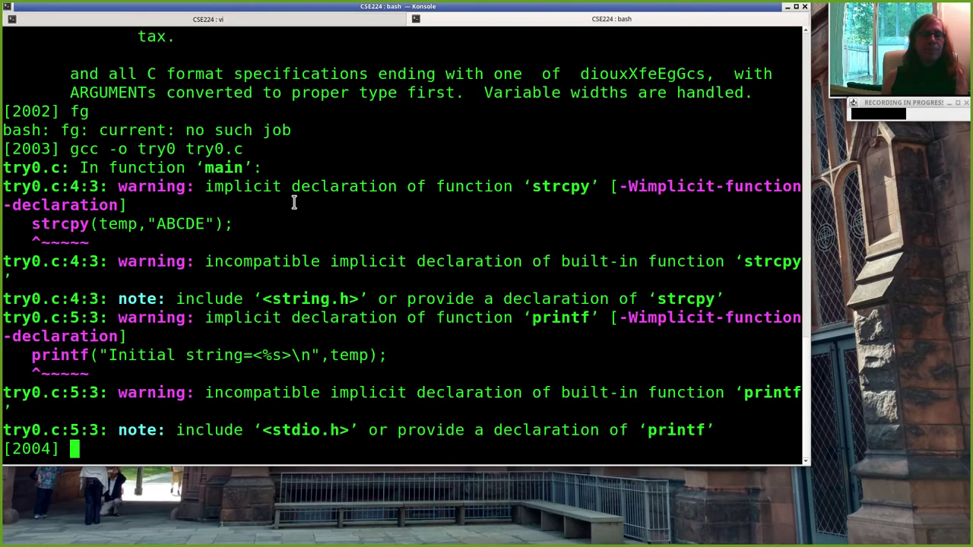
key(Up)
key(Return)
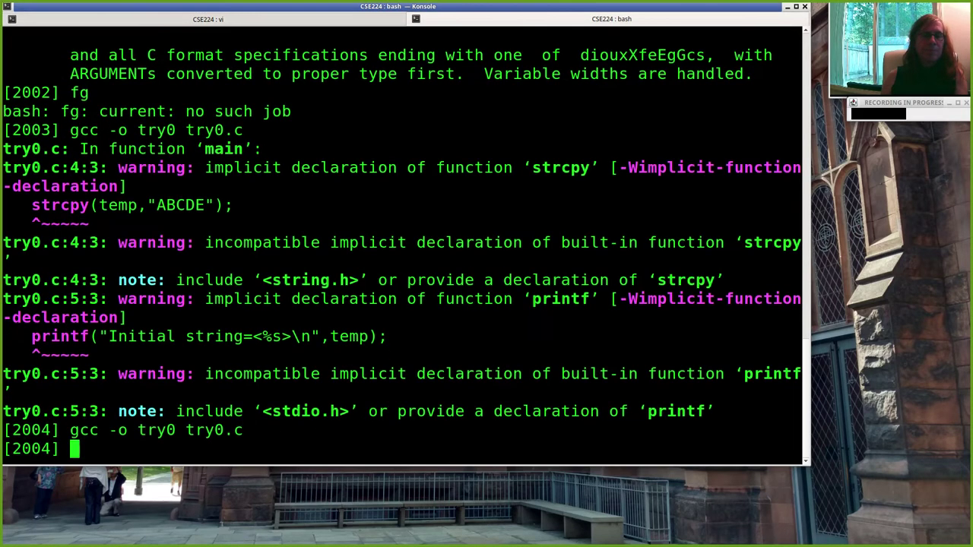
key(shift+Left)
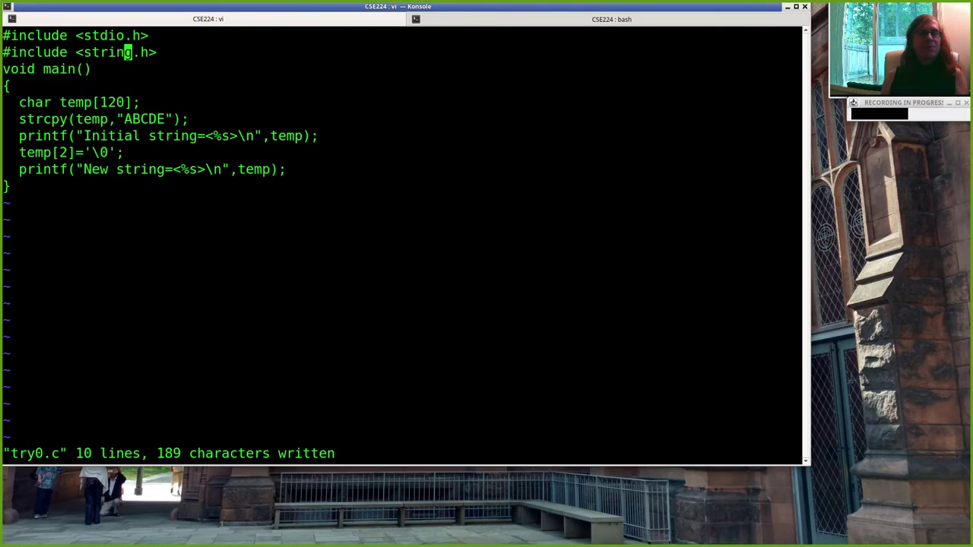
Add the prototype void new(char *); below the include lines.
key(Return)
key(Return)
key(Return)
key(Return)
key(k)
key(k)
key(k)
key(k)
key(o)
key(Return)
text(void)
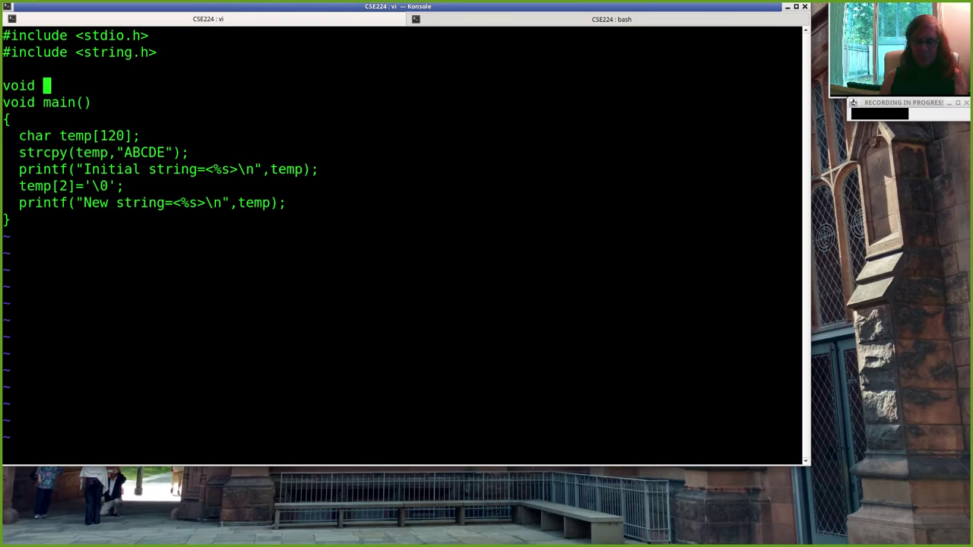
text(new(char *);)
key(Return)
key(Escape)
Replace the temp[2] assignment in main with new(temp); and a terminator comment.
key(Return)
key(Return)
key(Return)
key(Return)
key(Return)
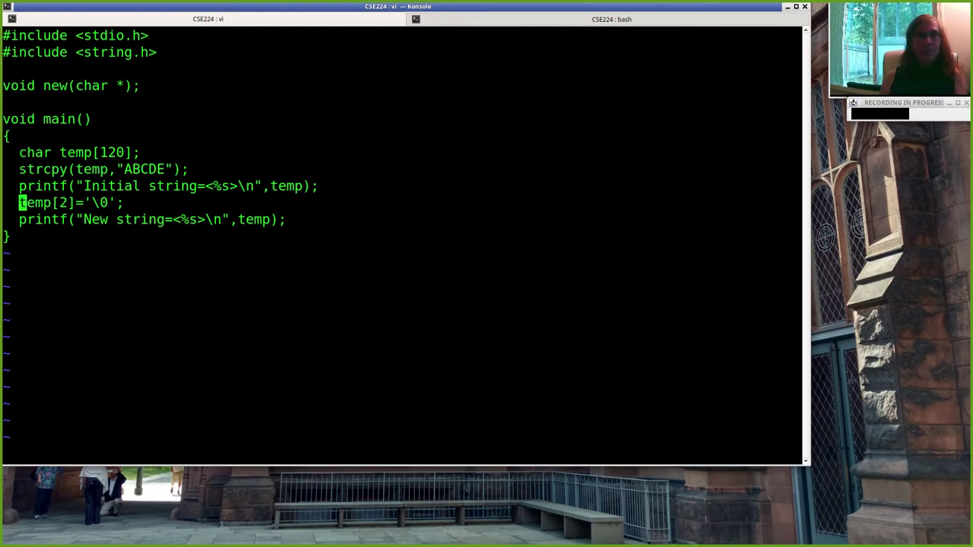
text(Da)
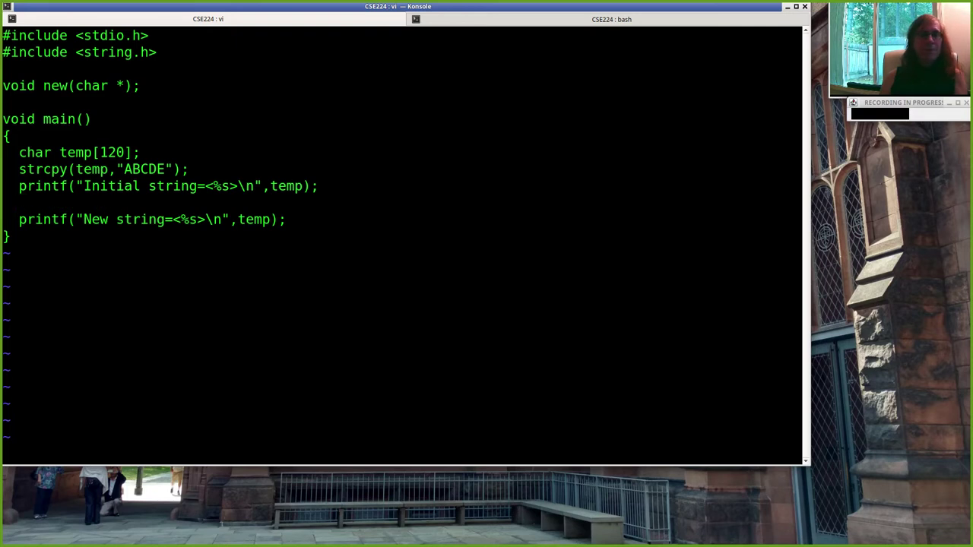
text(new(temp); // set )
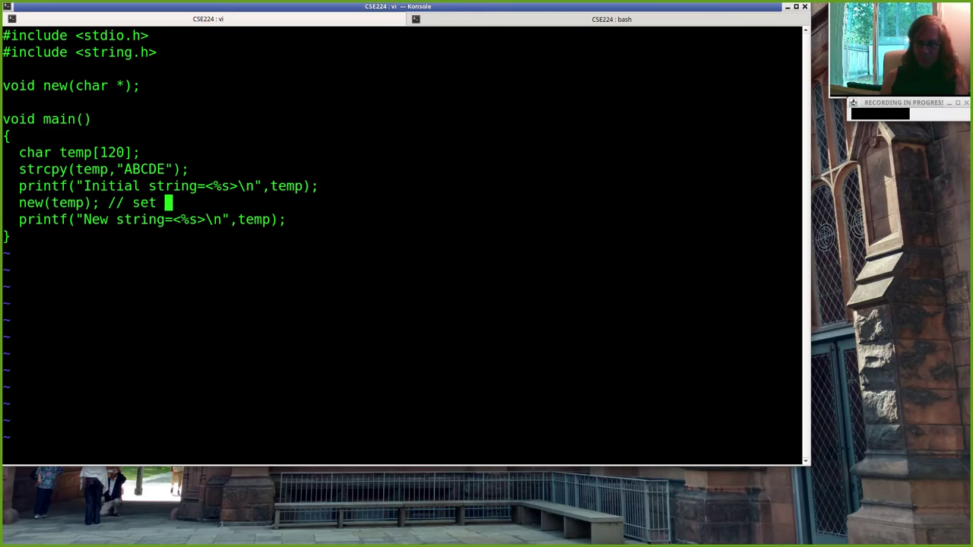
text([2] to null)
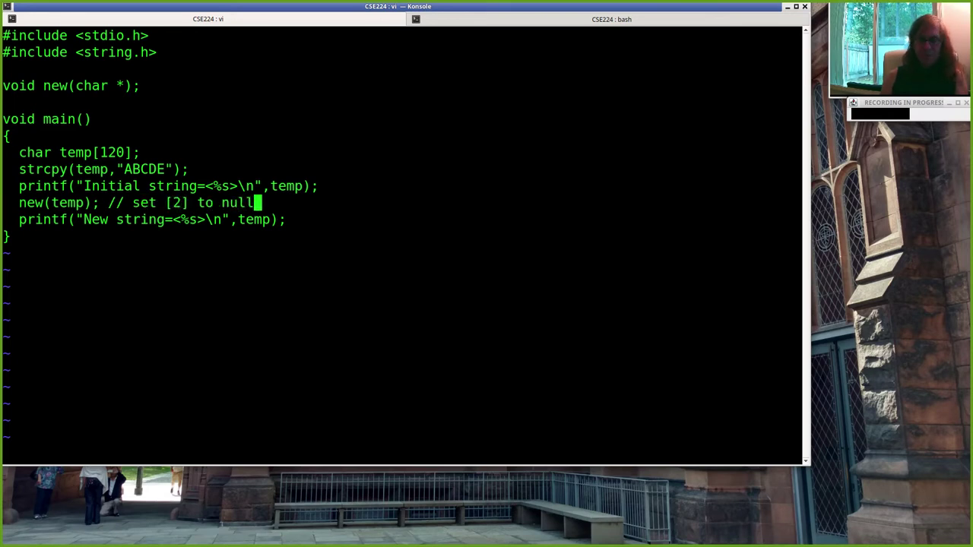
text( termination)
key(BackSpace)
key(BackSpace)
key(BackSpace)
text(or)
key(Escape)
key(j)
key(j)
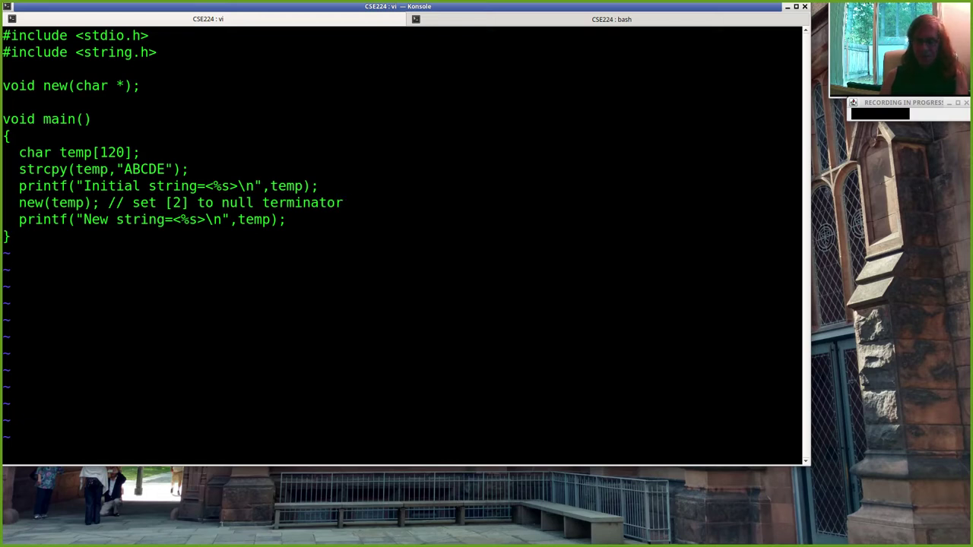
Write the new(char *str) function setting str[2]='\0' below main, and save.
key(o)
key(Return)
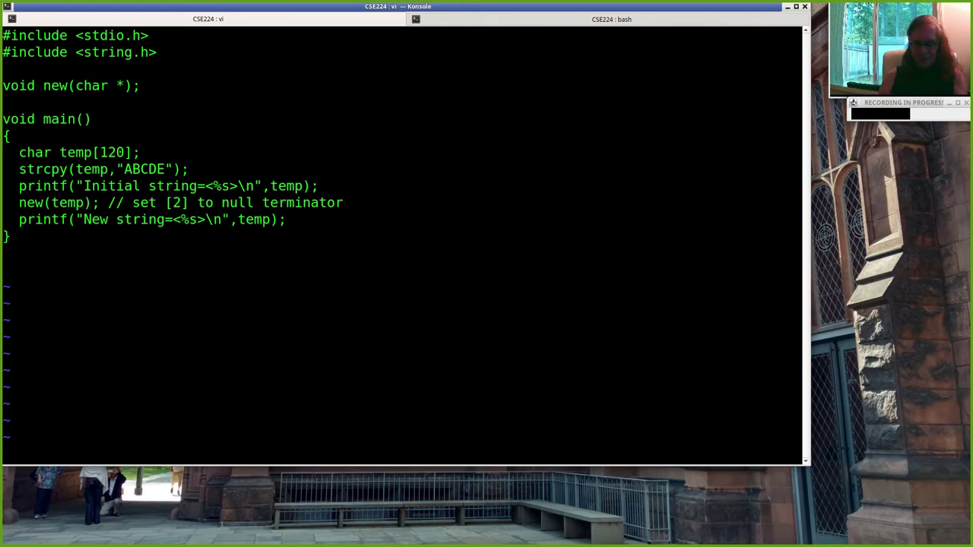
text(void new(char *str))
key(Return)
text({)
key(Return)
text(str[2]='\0';)
key(Return)
text(})
key(Escape)
text(:w)
key(Return)
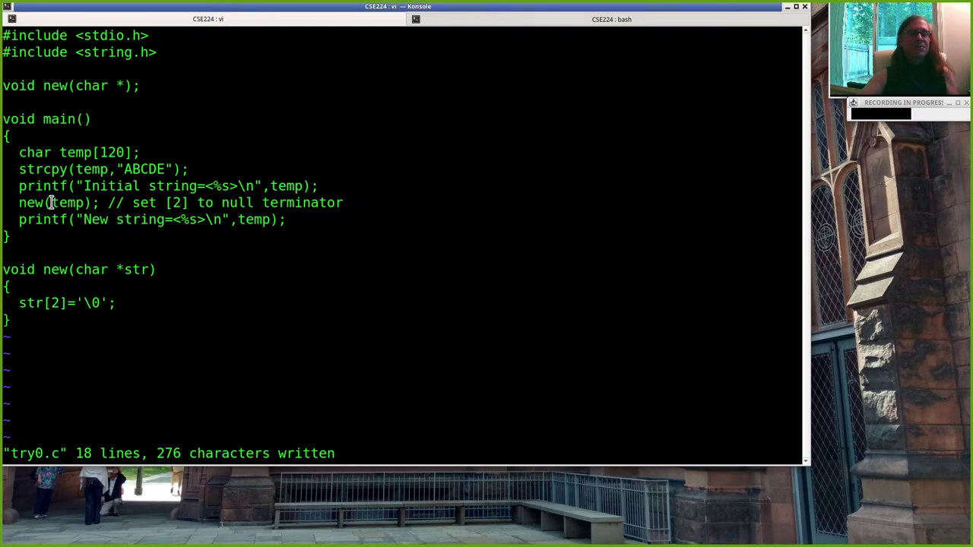
Highlight the strcpy, printf and new(temp) arguments to explain how temp is used.
drag(75, 169, 173, 169)
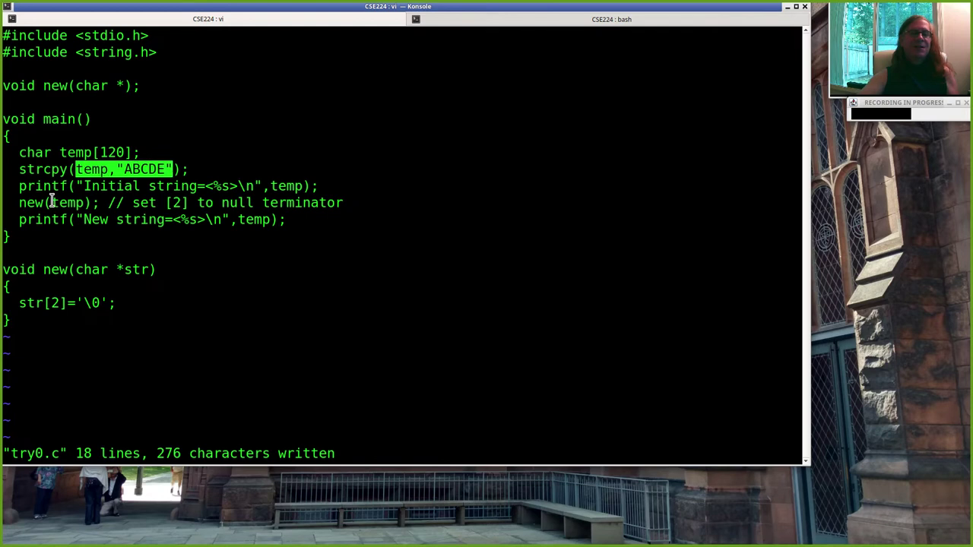
drag(67, 186, 342, 186)
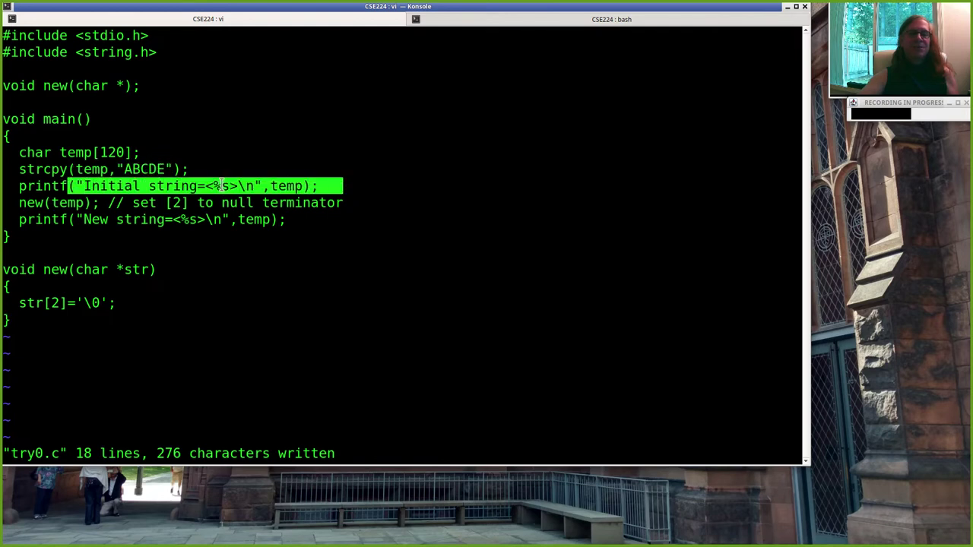
drag(213, 185, 228, 186)
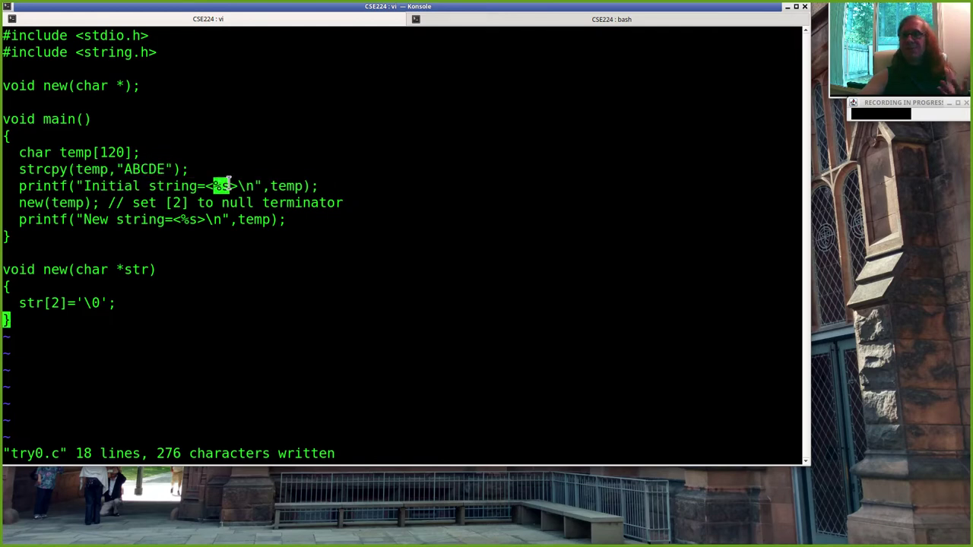
double_click(58, 203)
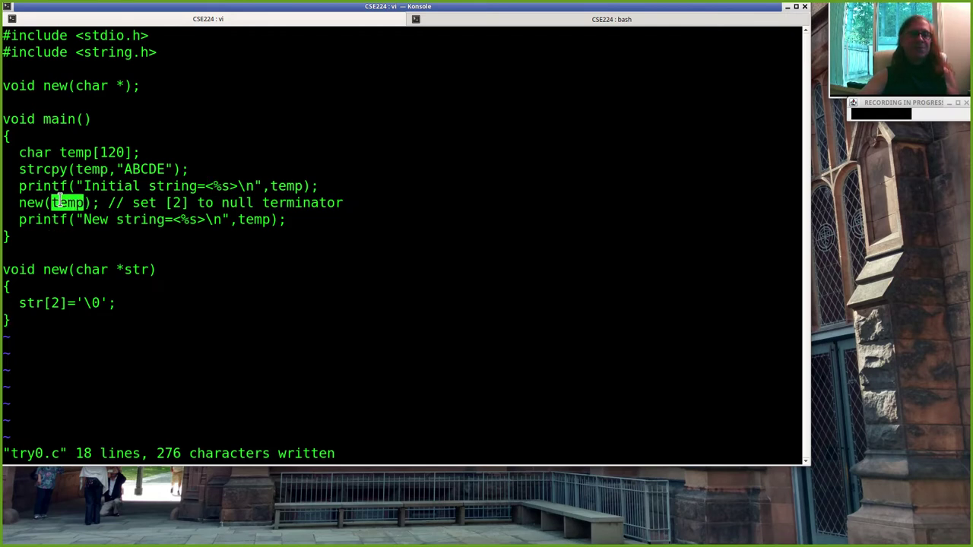
drag(238, 220, 302, 220)
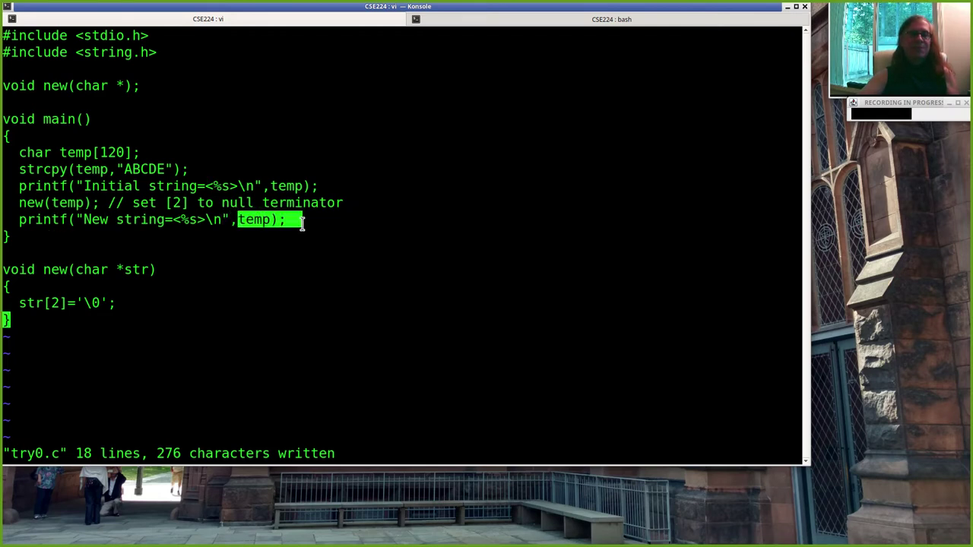
Point out new()'s str parameter and str[2] line, and add return; before the brace.
drag(124, 269, 141, 269)
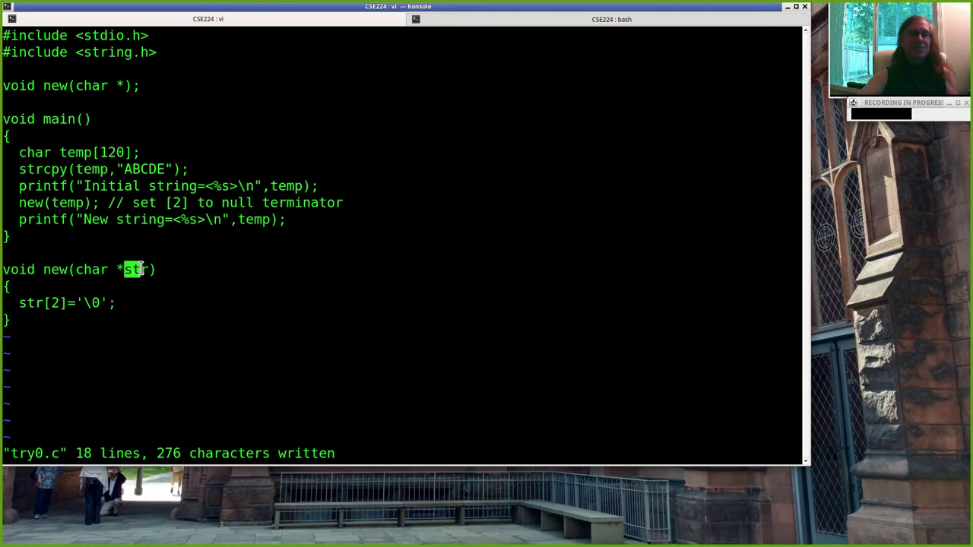
drag(19, 302, 110, 302)
click(113, 302)
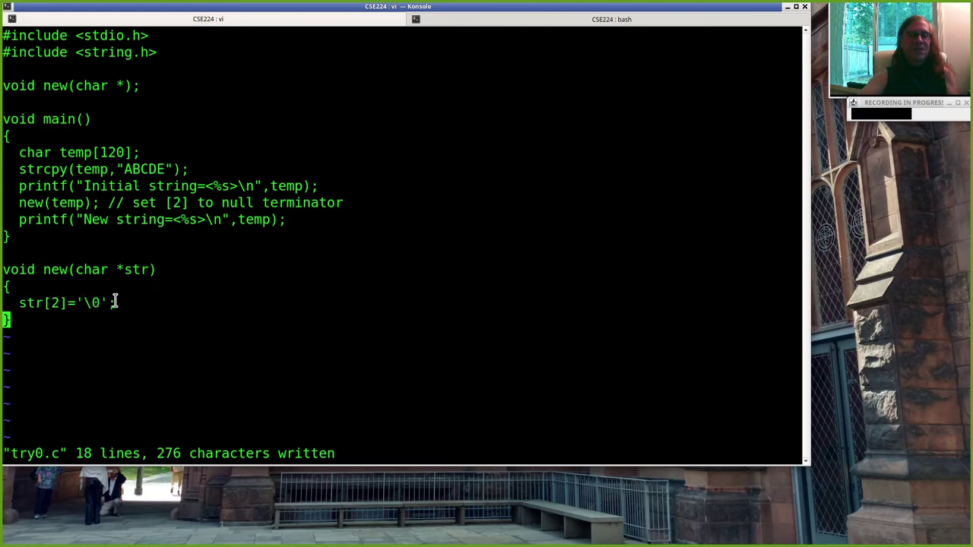
text(O  return;)
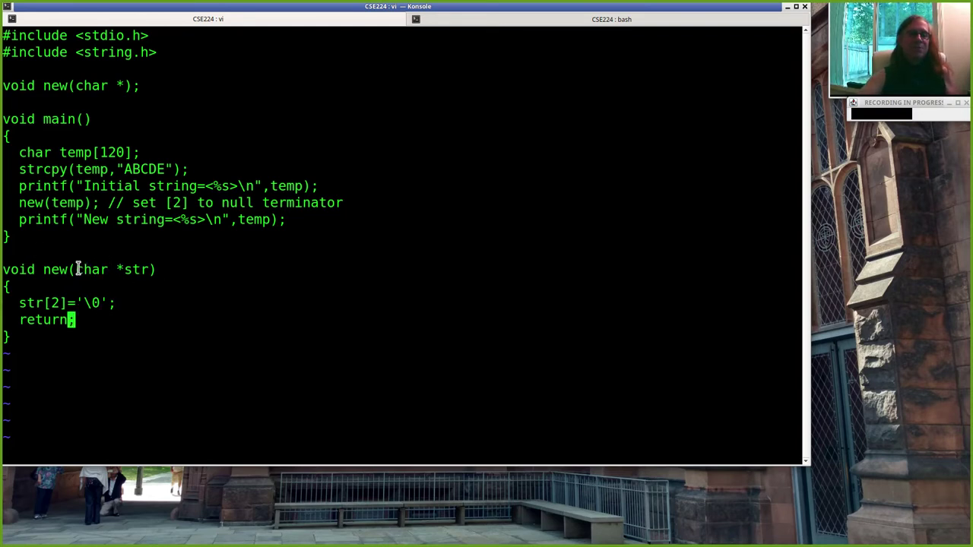
drag(78, 269, 149, 264)
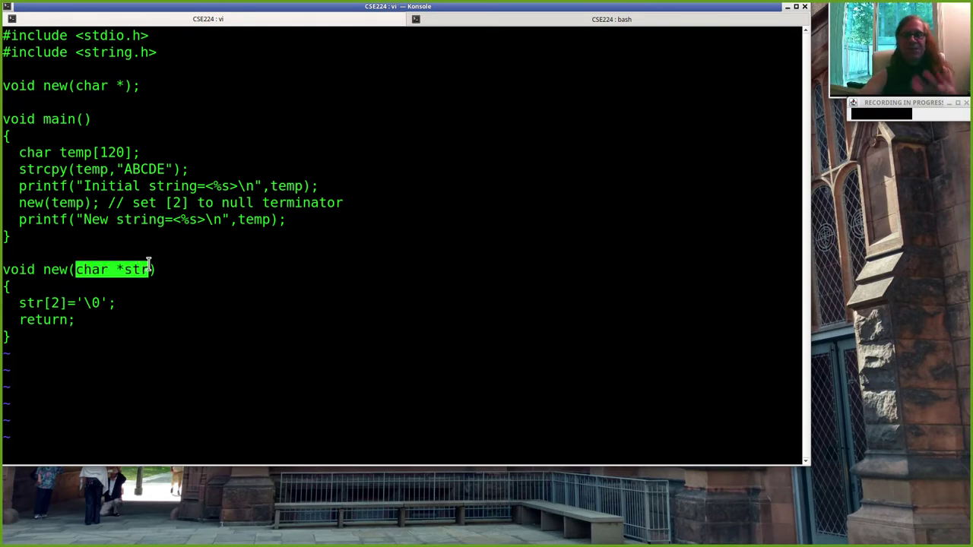
Save try0.c, recompile it with !gc, and run try0 to show ABCDE cut to AB.
click(149, 264)
text(:w)
key(Return)
key(shift+Right)
text(!gc)
key(Return)
text(try)
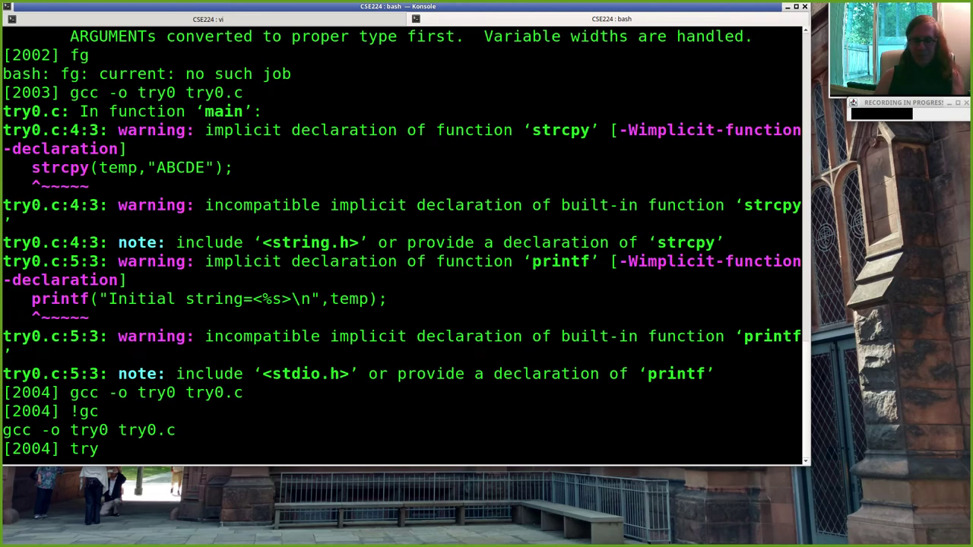
text(0)
key(Return)
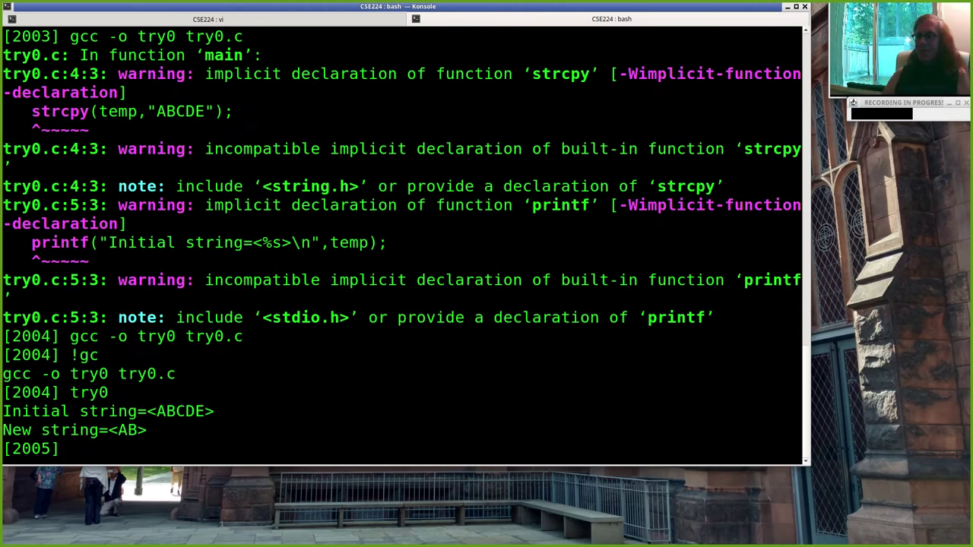
key(shift+Left)
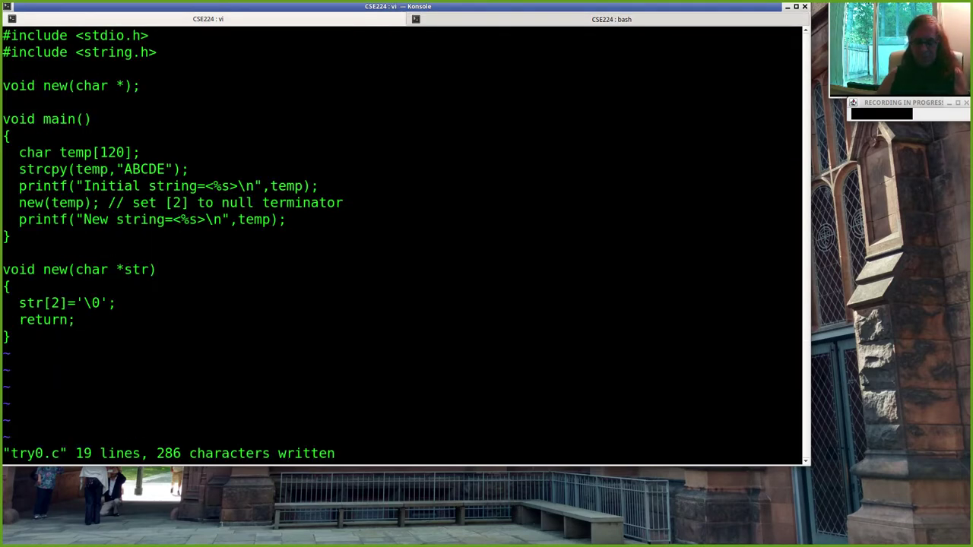
text(:w! try)
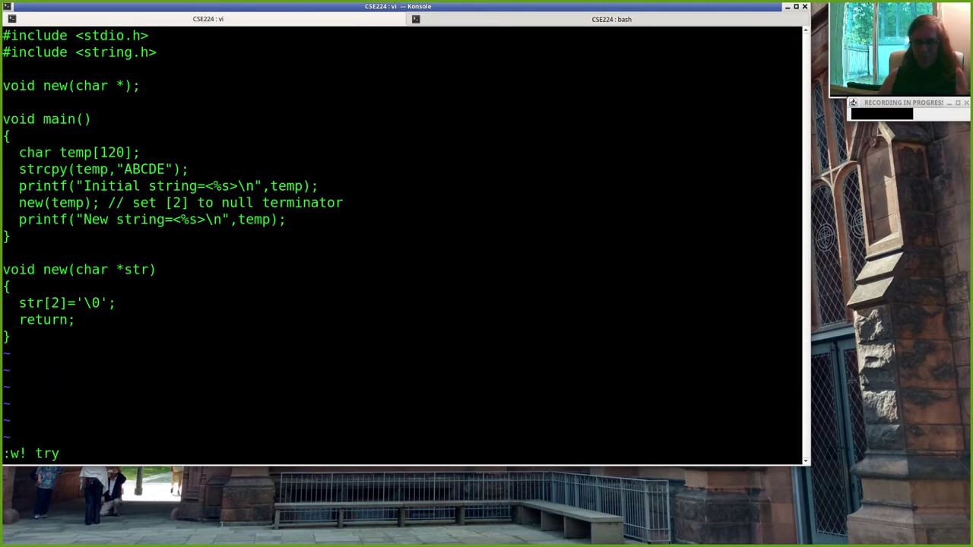
text(.c)
Save a copy as try.c, declare char *temp="ABCDE";, and delete the strcpy line.
key(Return)
key(g)
key(g)
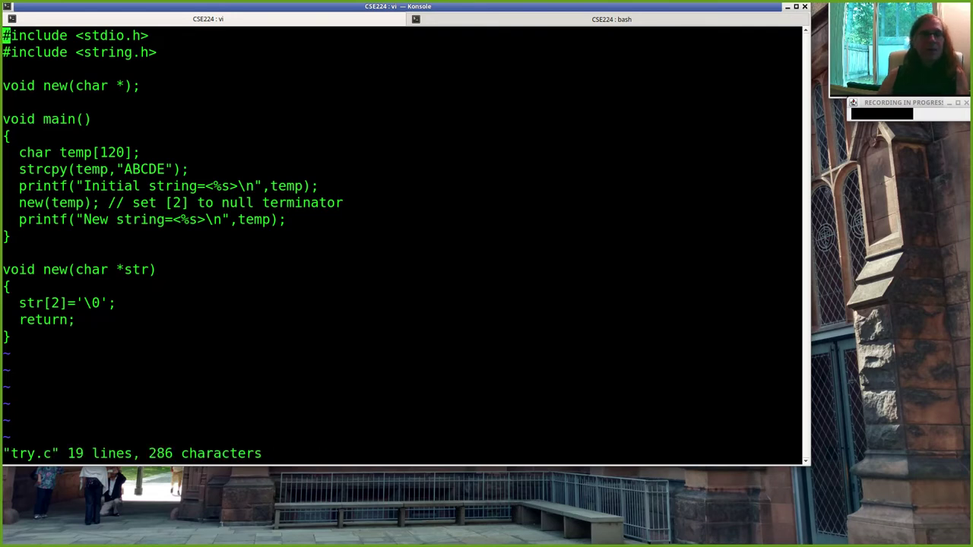
key(Return)
key(Return)
key(Return)
key(Return)
key(Return)
key(Return)
key(Return)
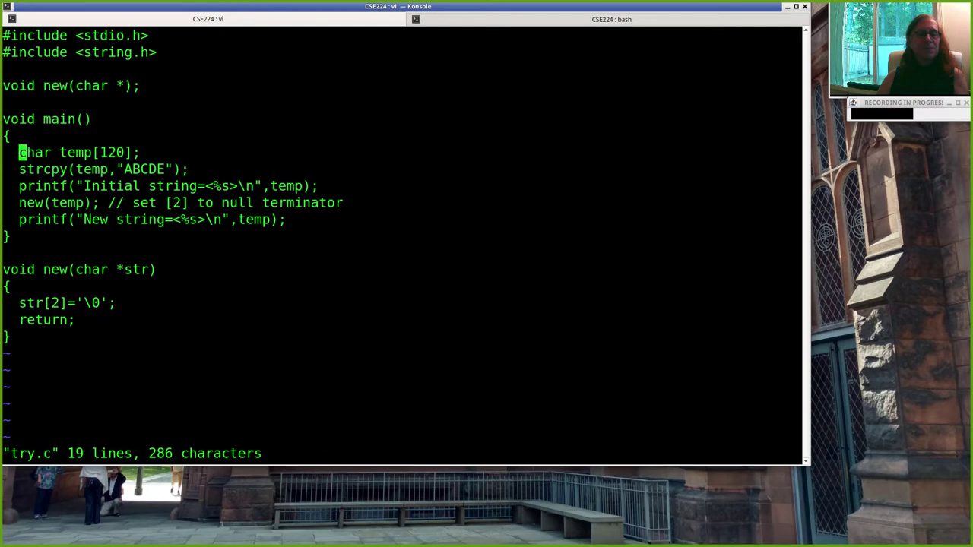
text(wC*temp=-)
key(Escape)
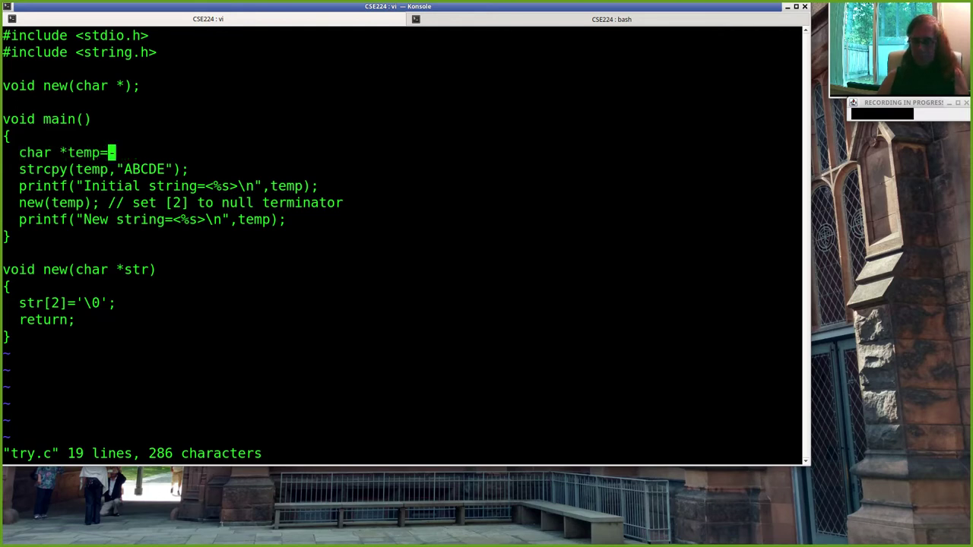
text(s"ABCDE";)
key(Escape)
key(Return)
key(d)
key(d)
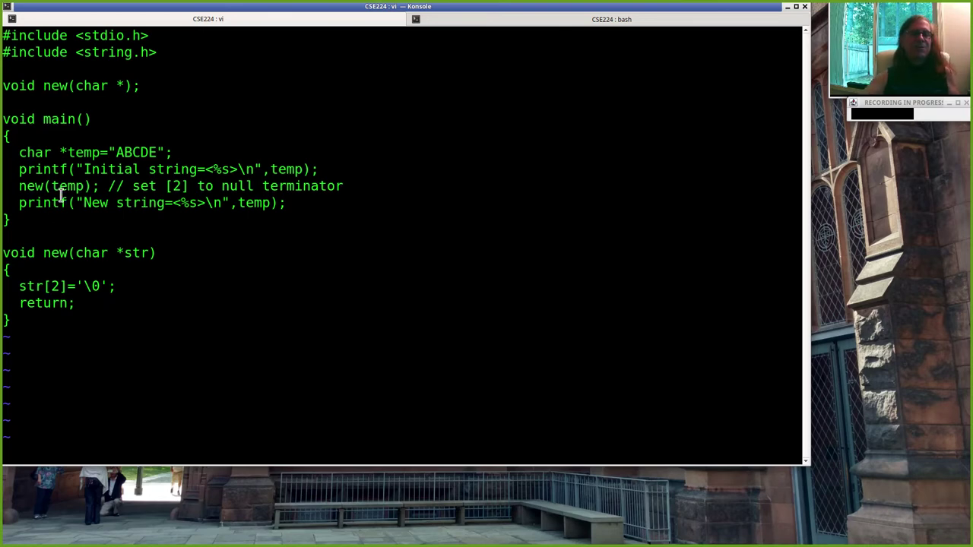
text(:w)
Save try.c and move to the shell to start its gcc command.
key(Return)
key(shift+Right)
text(gcc =-o)
key(BackSpace)
key(BackSpace)
text(-o try try.c)
Compile try.c into try, run it to hit the segmentation fault, then reopen the vi tab.
key(Return)
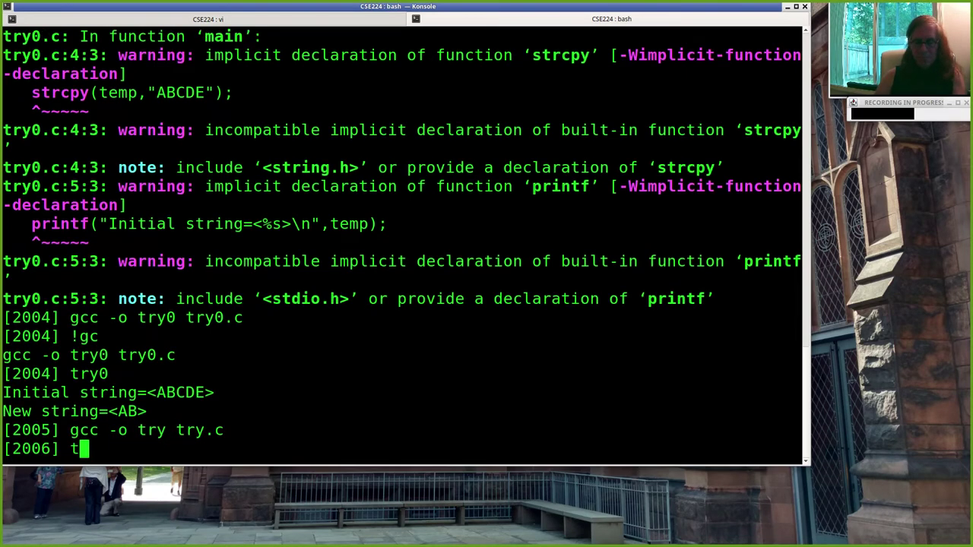
text(try)
key(Return)
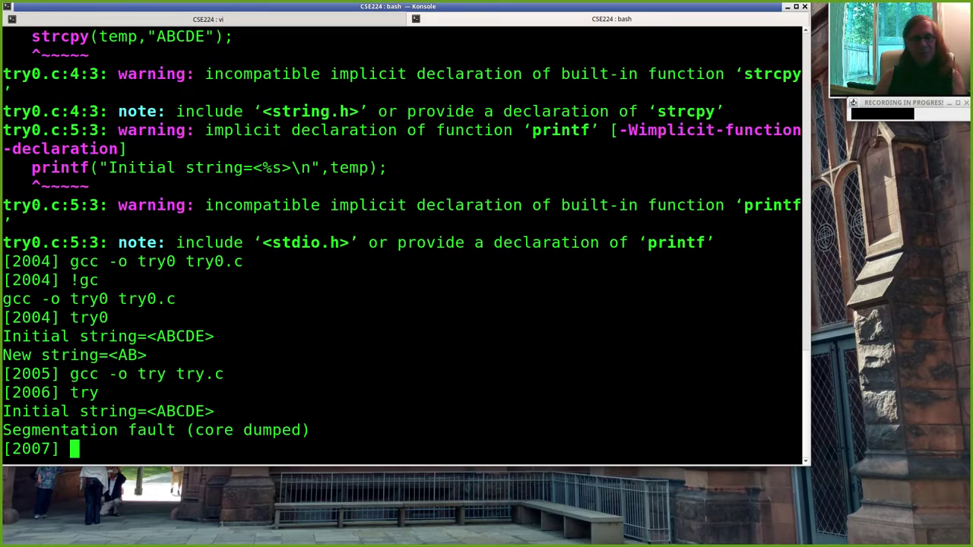
click(208, 19)
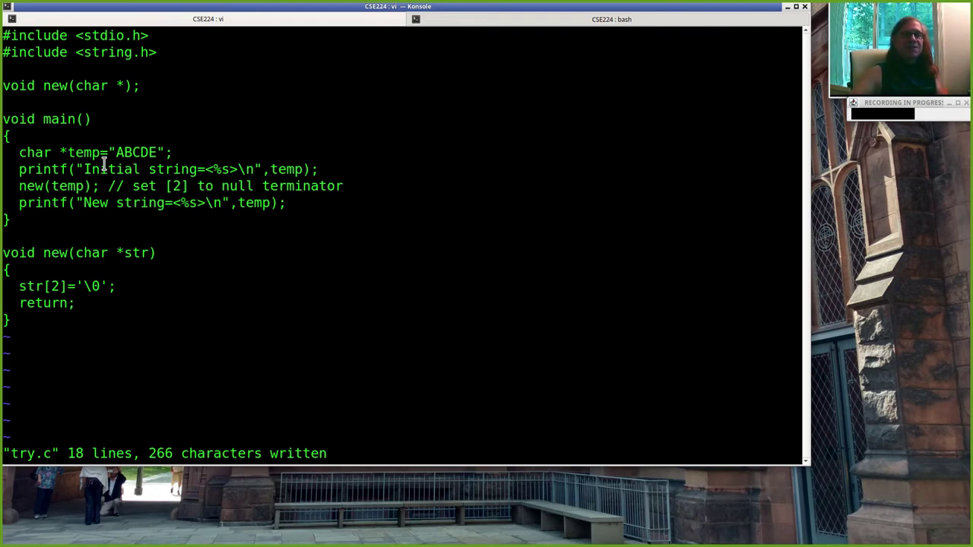
Highlight the pointer-to-literal temp declaration and the str[2] assignment in the crashing code.
drag(19, 152, 168, 152)
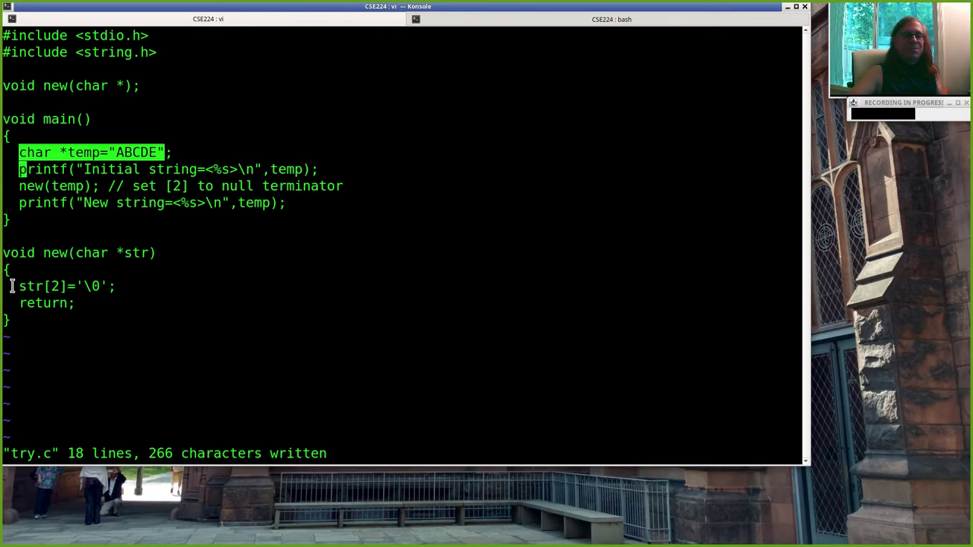
drag(12, 286, 113, 286)
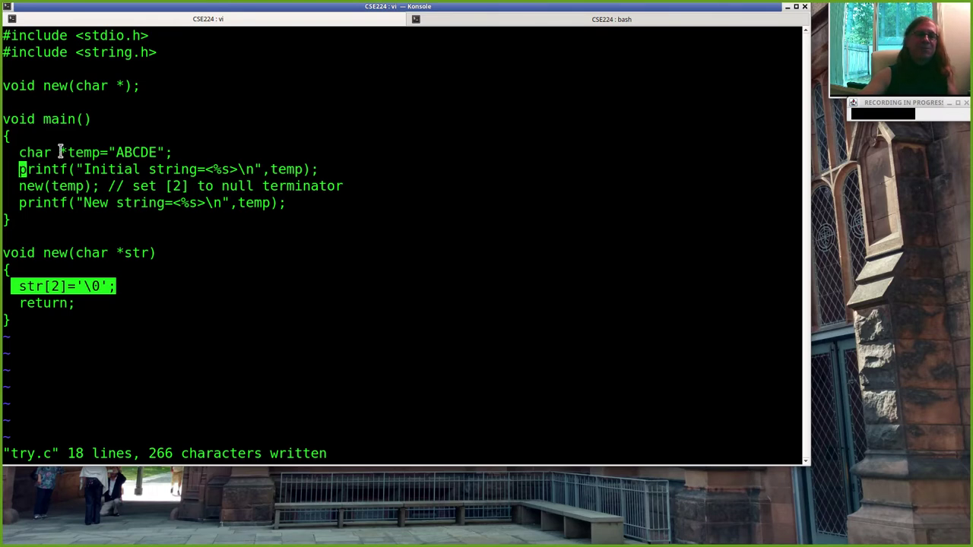
mouse_move(60, 152)
mouse_down()
mouse_move(167, 140)
mouse_move(173, 152)
mouse_up()
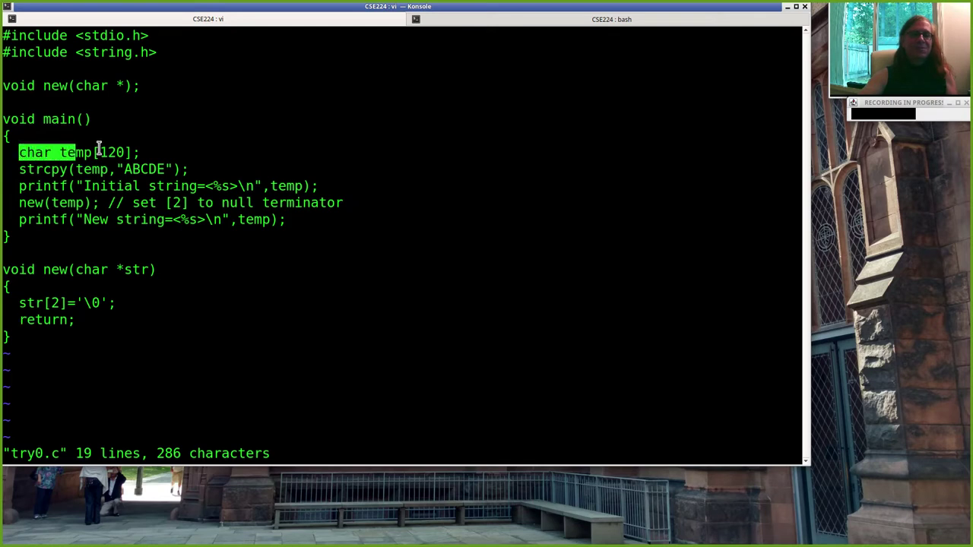
Highlight try0.c's char temp[120] declaration and its strcpy of ABCDE.
drag(17, 152, 140, 152)
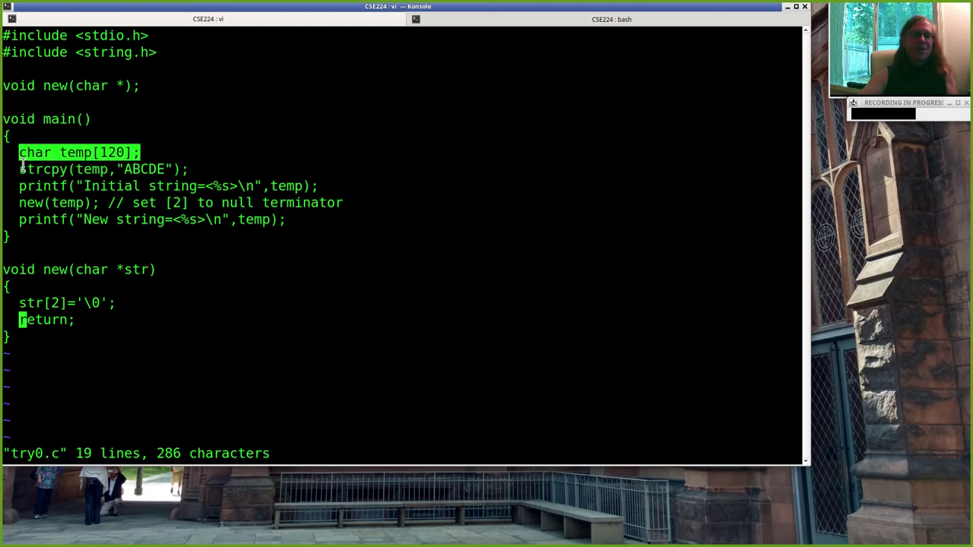
drag(27, 169, 181, 169)
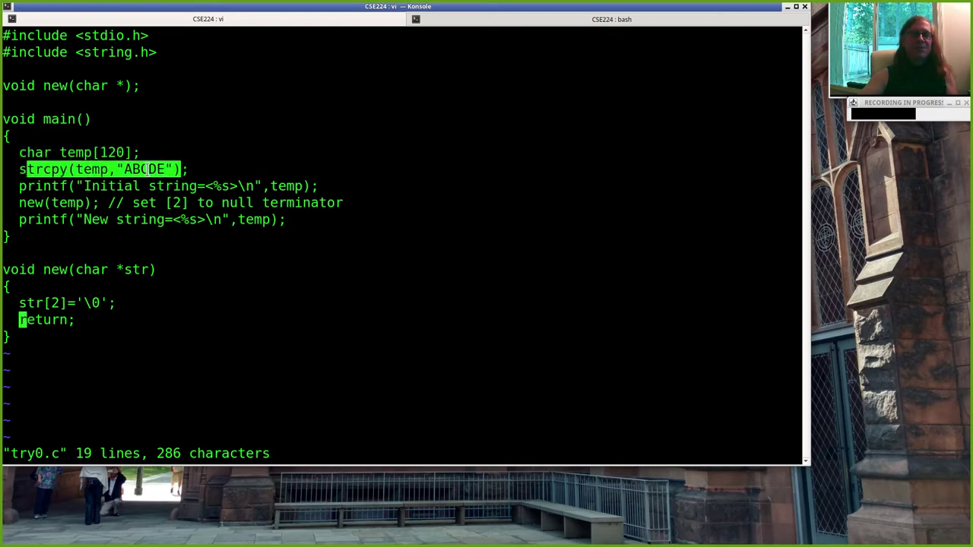
click(85, 160)
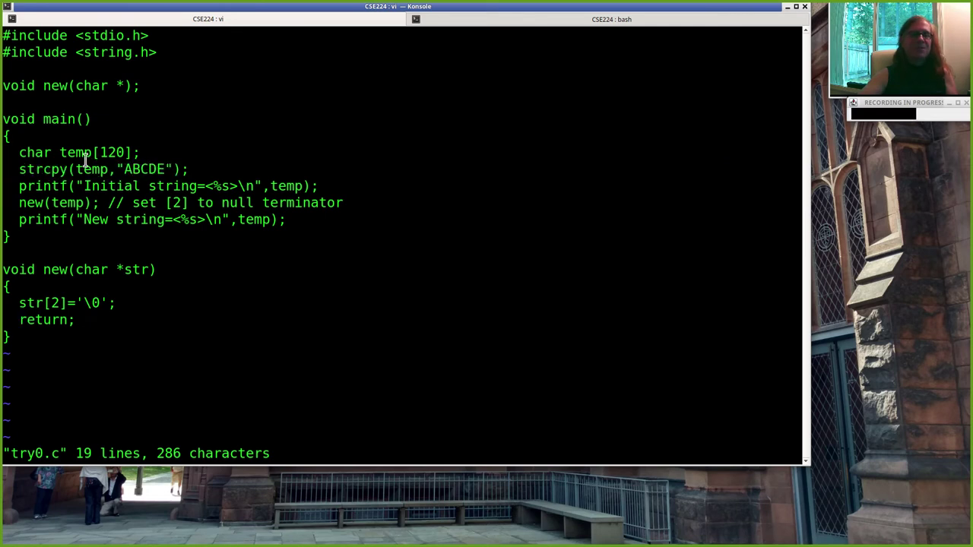
triple_click(75, 152)
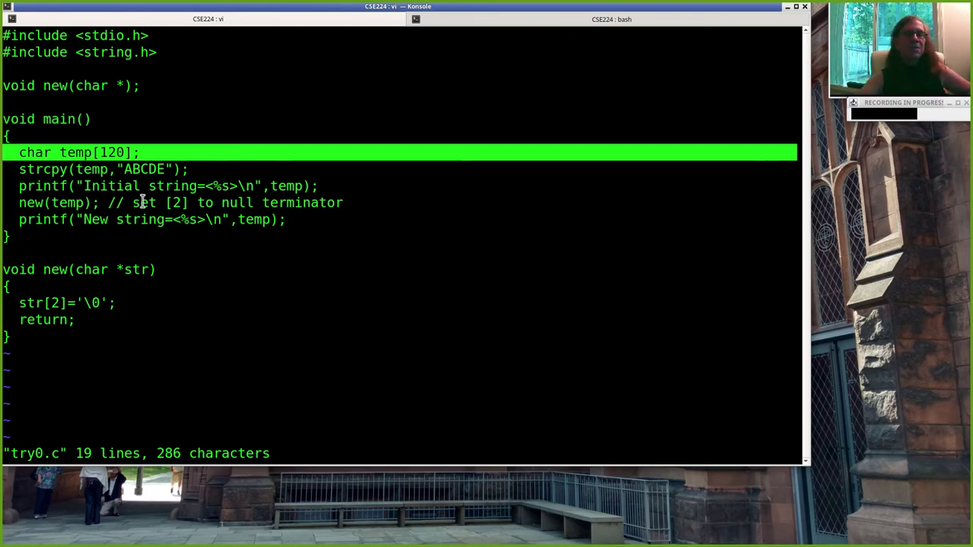
click(122, 172)
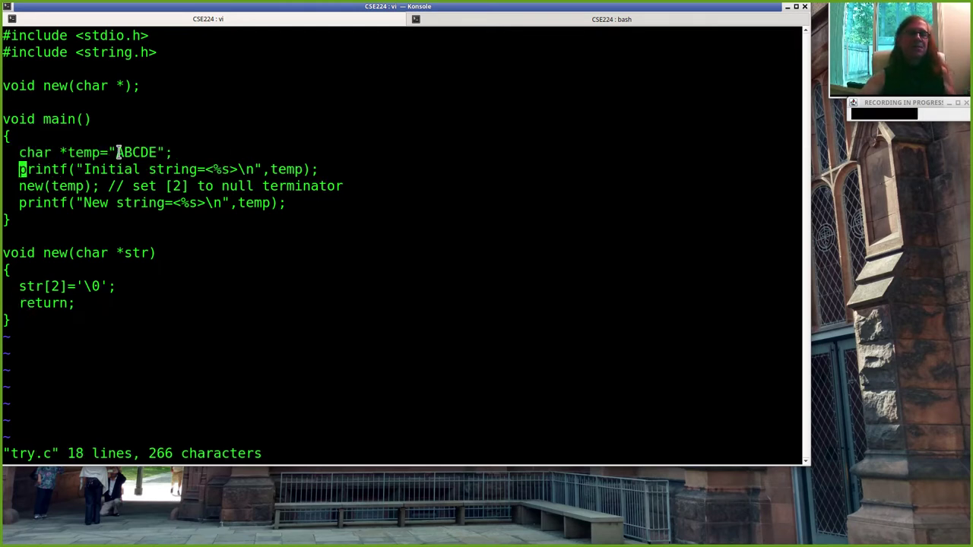
drag(116, 152, 156, 147)
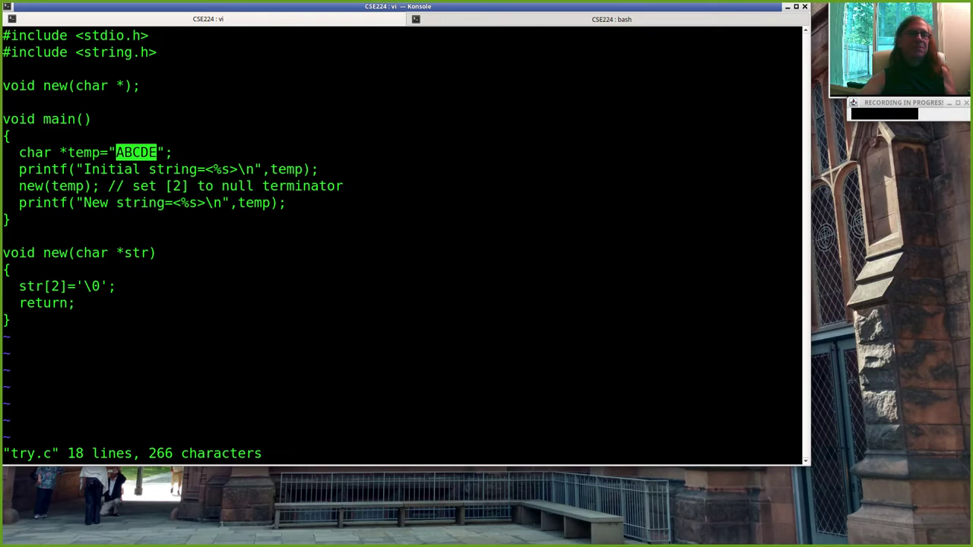
click(183, 151)
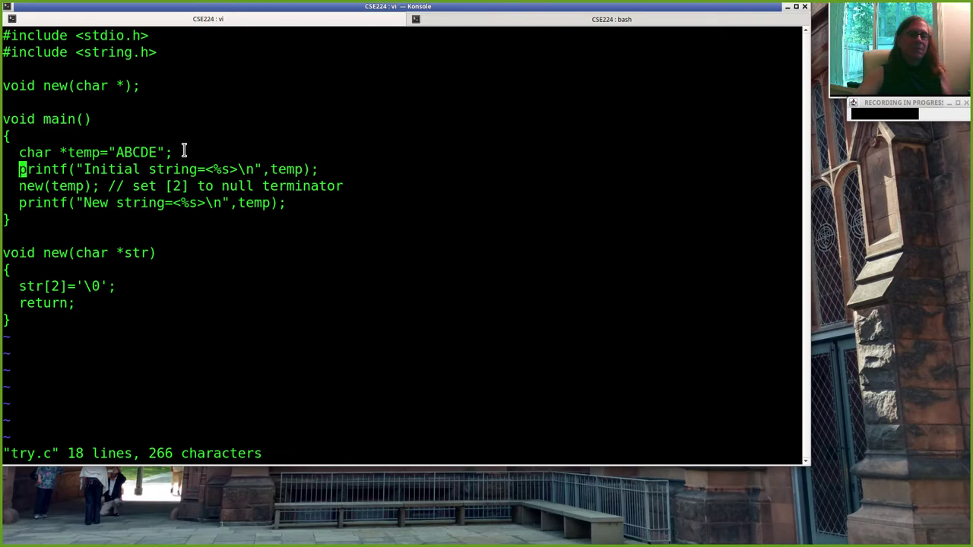
drag(181, 153, 19, 153)
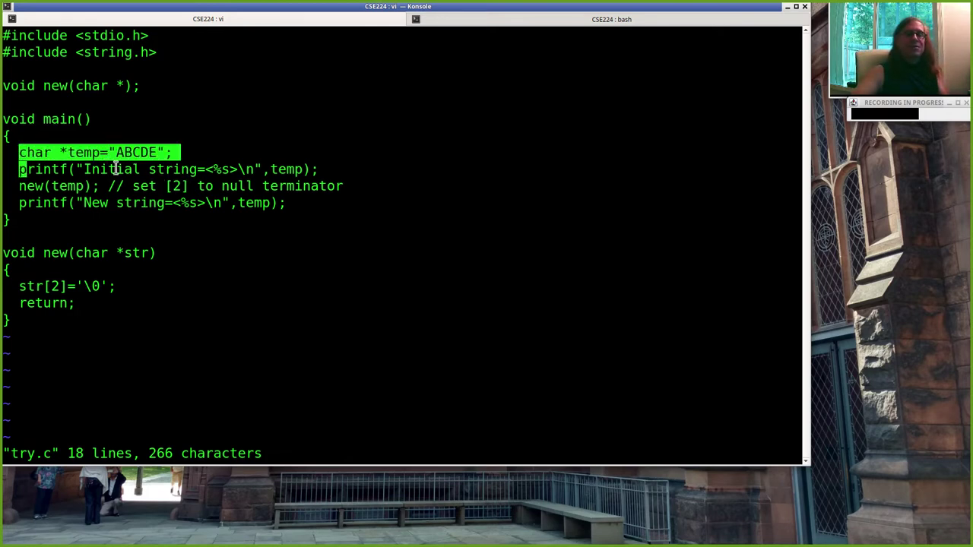
drag(116, 168, 297, 167)
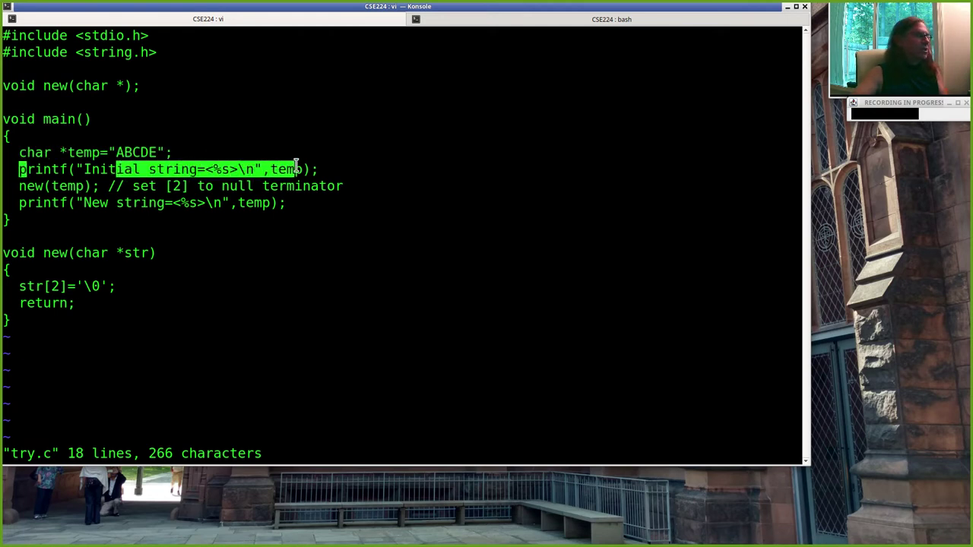
click(296, 167)
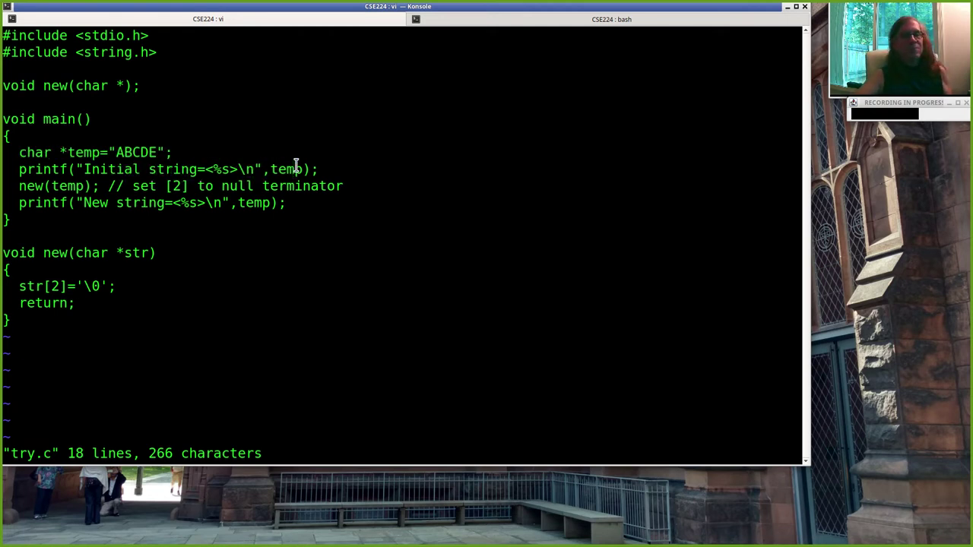
text(:)
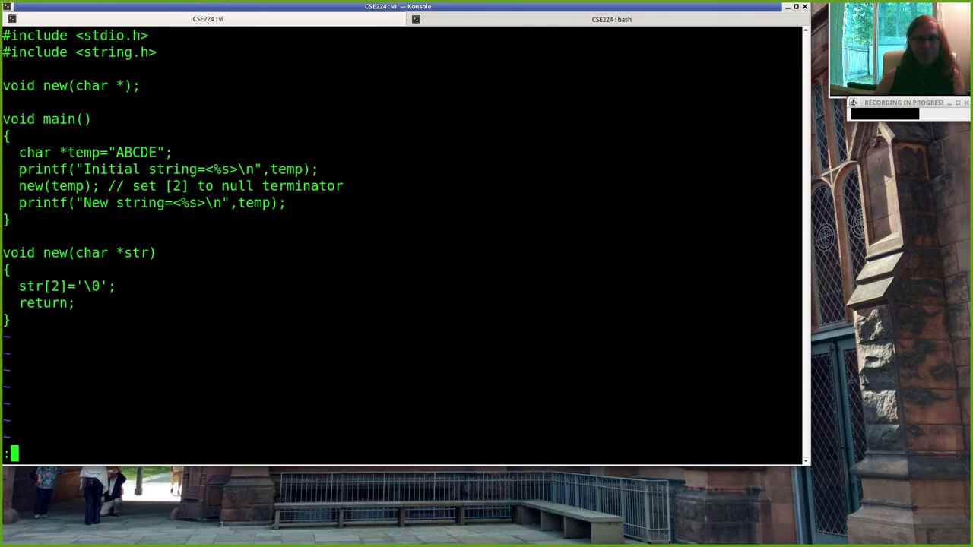
text(w try7.c)
Save a copy as try7.c with temp changed from a pointer to temp[6].
key(Return)
key(Return)
key(Return)
key(Return)
key(Return)
key(Return)
key(Return)
key(w)
key(x)
key(e)
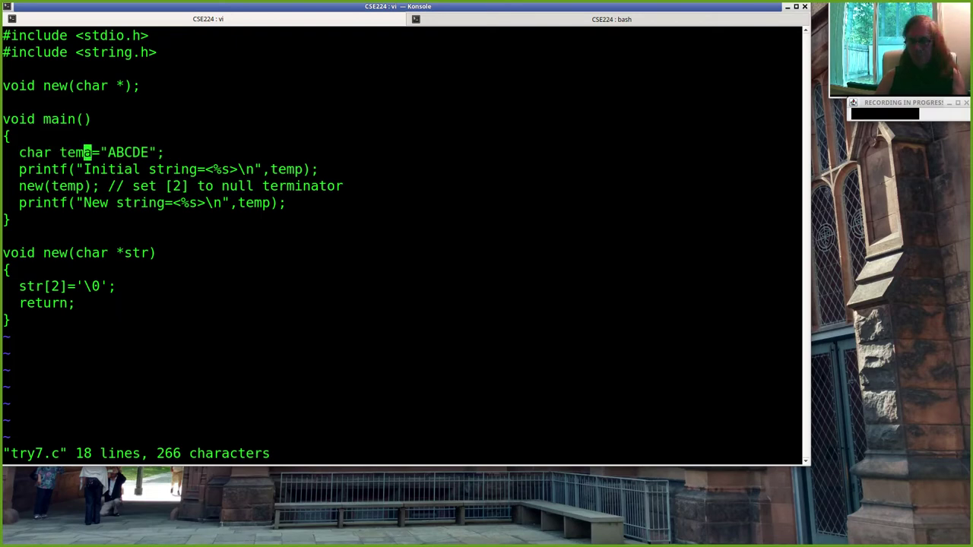
text(x)
text(ip[6])
key(Escape)
text(:w)
key(Return)
Compile and run try7.c in the shell tab.
key(shift+Right)
text(gcc -o try7 try7.c)
key(Return)
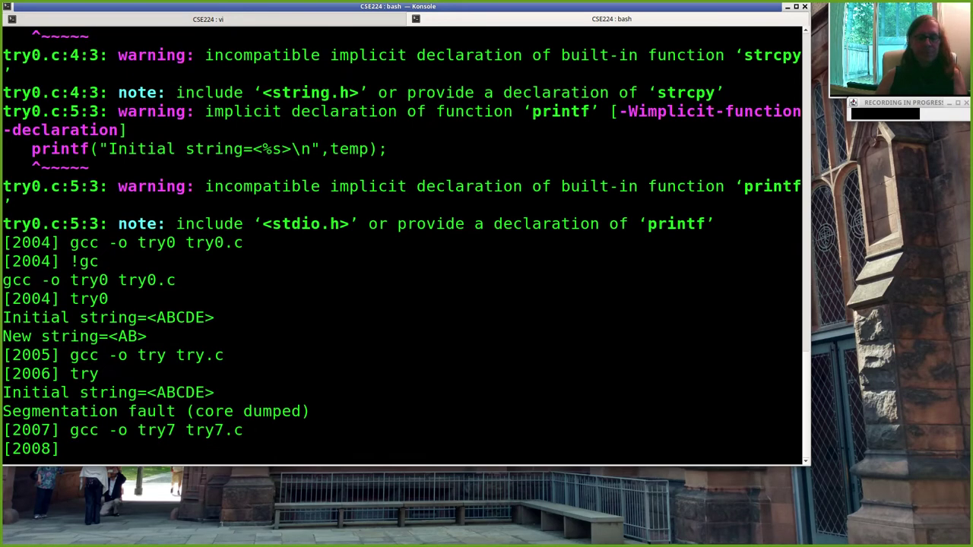
text(try7)
key(Return)
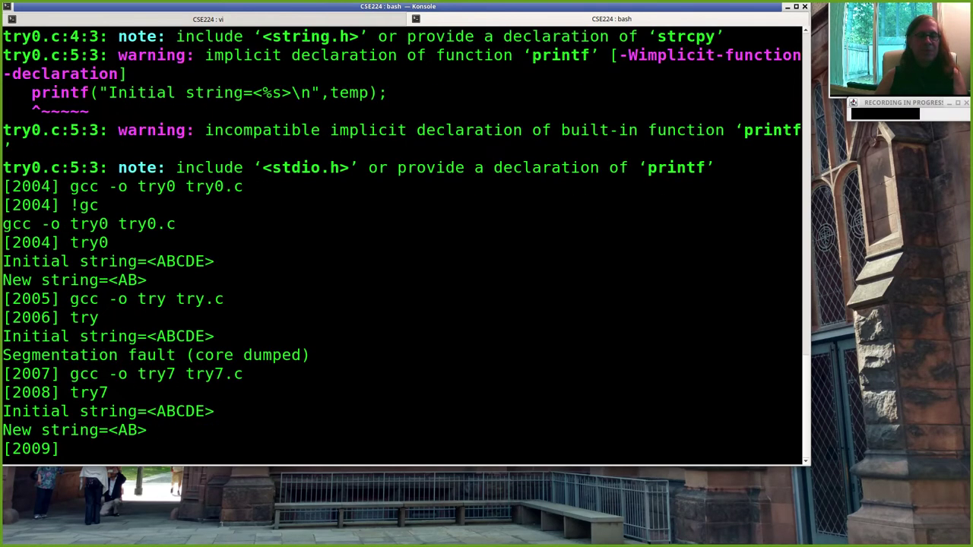
key(shift+Left)
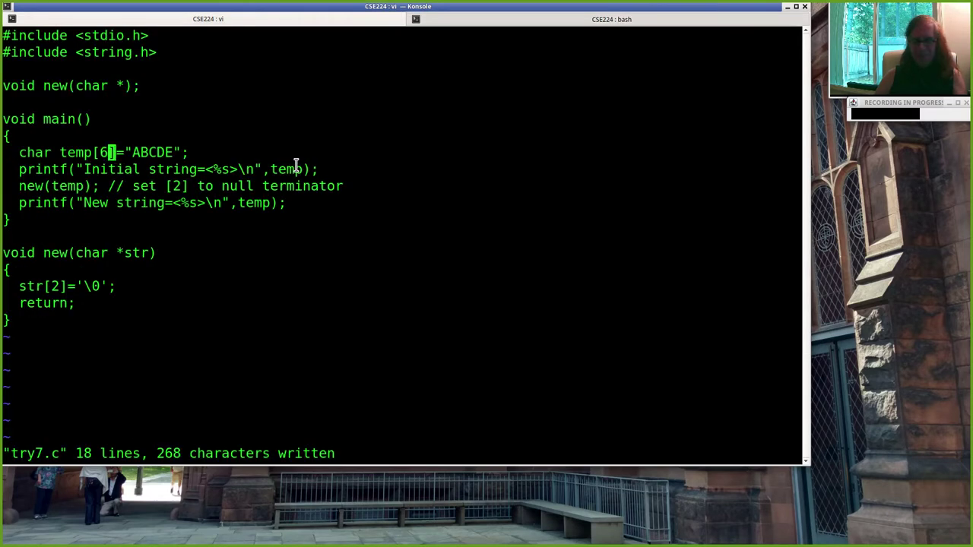
text(s10)
Resize temp to 10 characters, recompile and rerun try7, then quit vi.
key(Escape)
text(:w)
key(Return)
key(shift+Right)
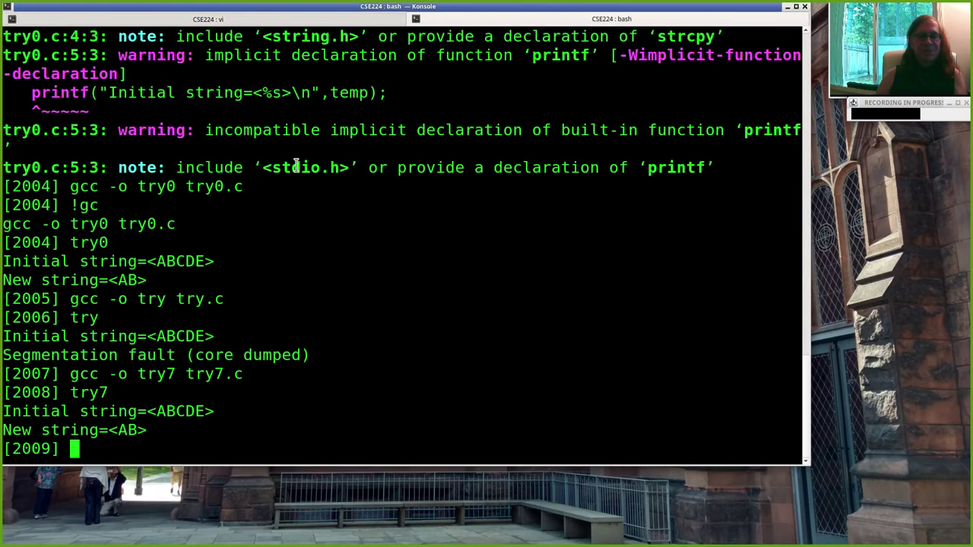
text(!gc)
key(Return)
text(try7)
key(Return)
key(shift+Left)
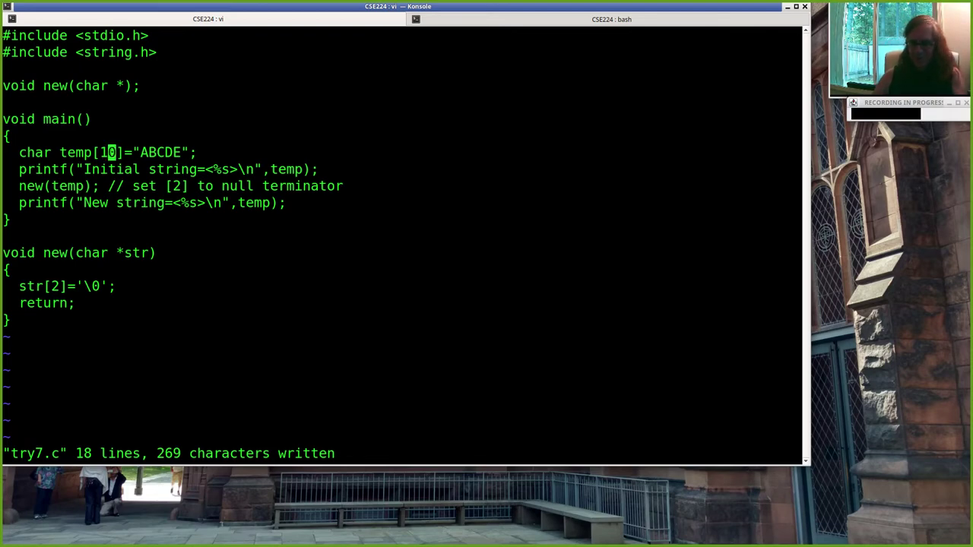
text(:q)
key(Return)
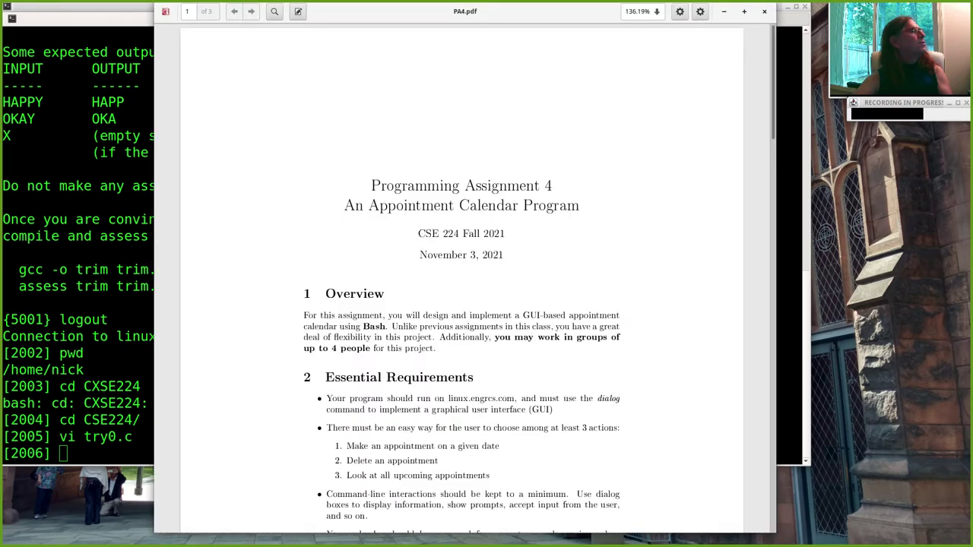
Alt+Tab to the terminal and back to the full-screen PA4 PDF.
key(alt+Tab)
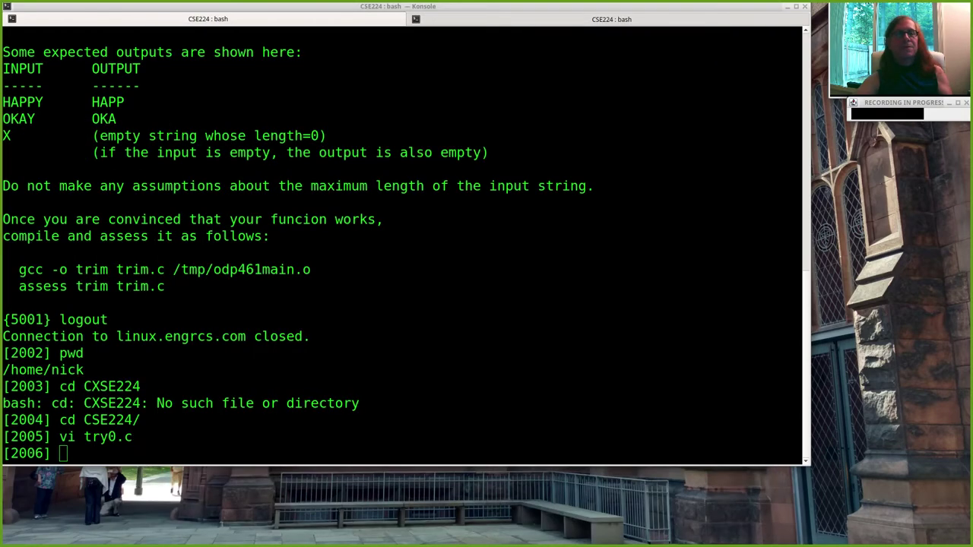
key(alt+Tab)
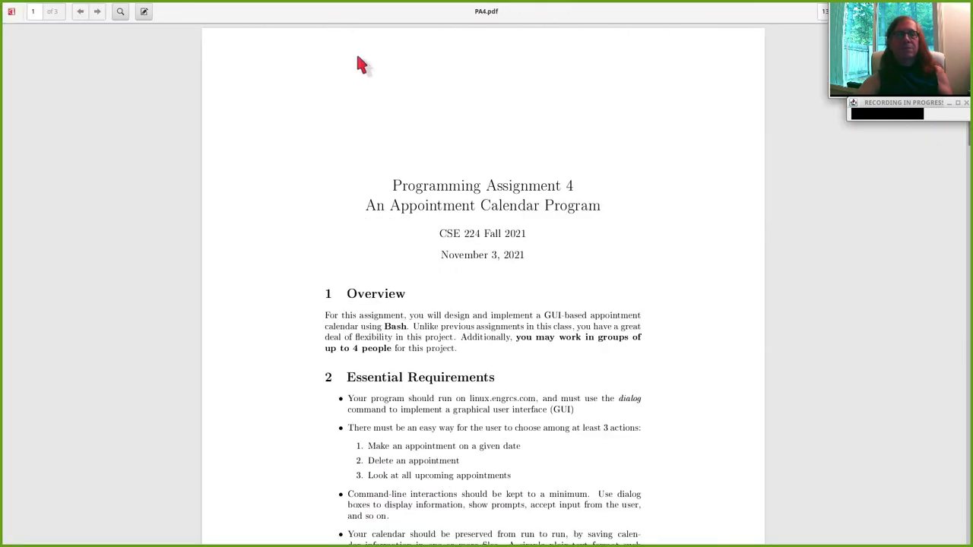
ctrl+scroll(463, 257, up, 1)
ctrl+scroll(463, 257, up, 1)
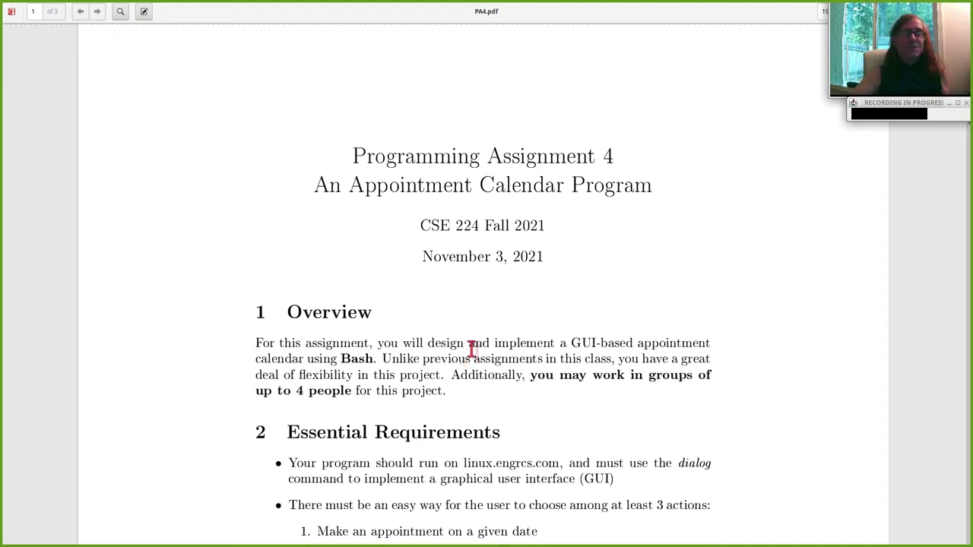
scroll(532, 332, down, 3)
scroll(532, 332, down, 2)
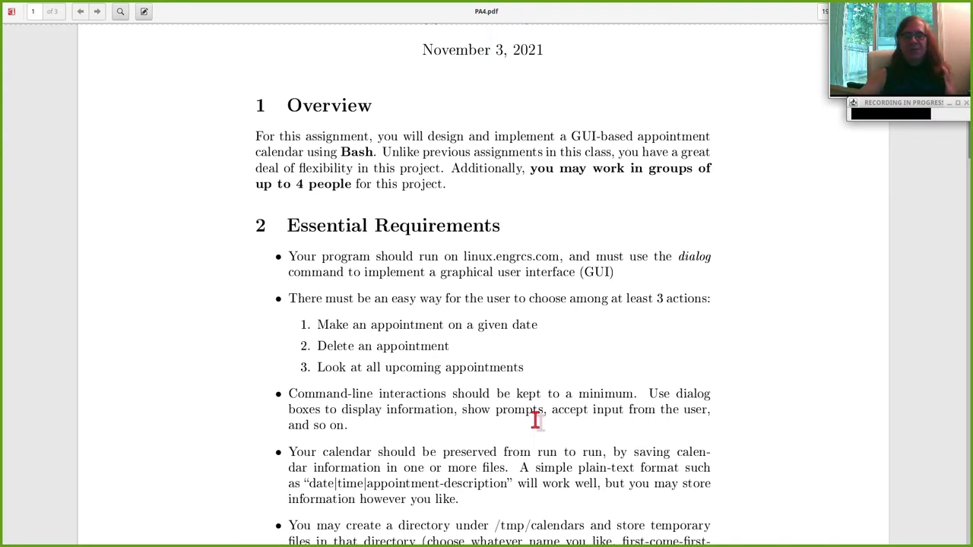
scroll(535, 420, down, 3)
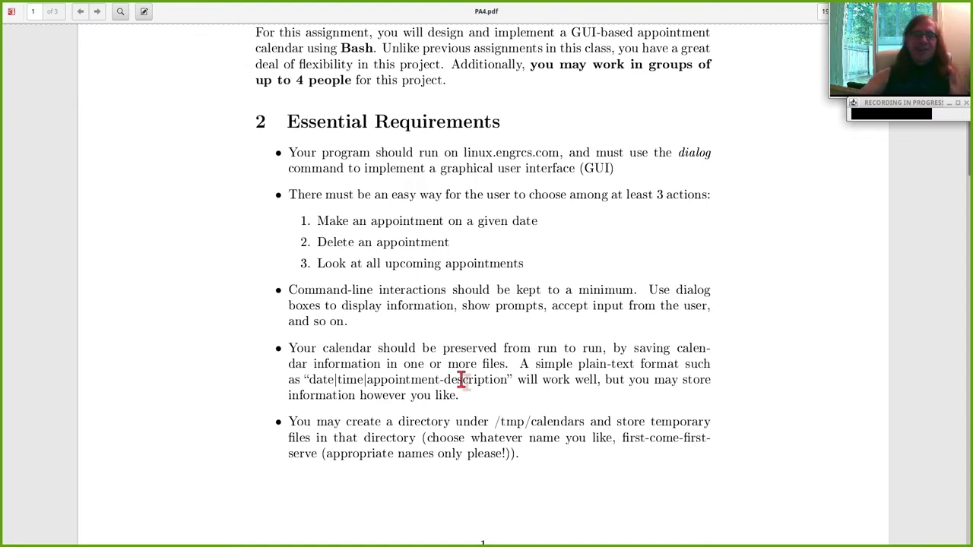
Highlight the date|time|appointment-description file format and the /tmp/calendars path.
drag(309, 382, 506, 382)
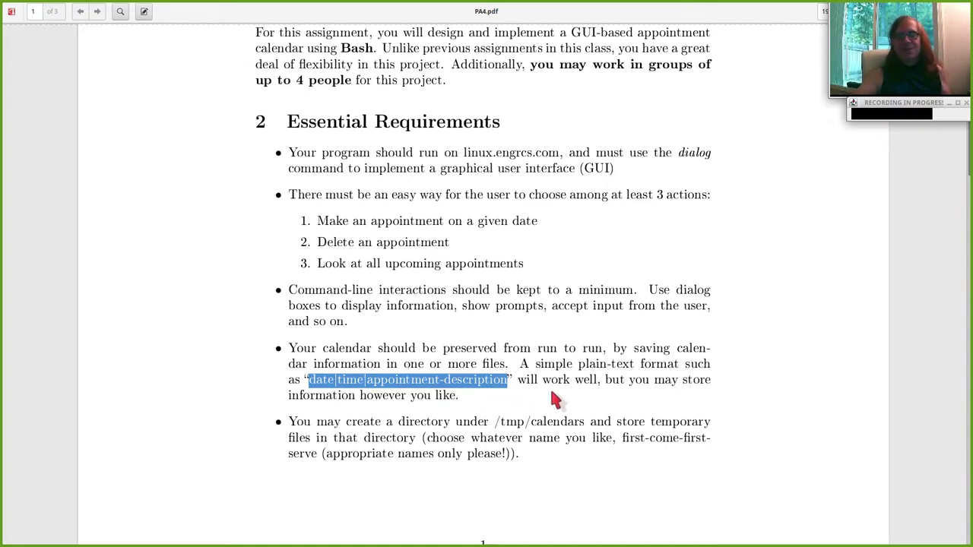
scroll(595, 401, down, 3)
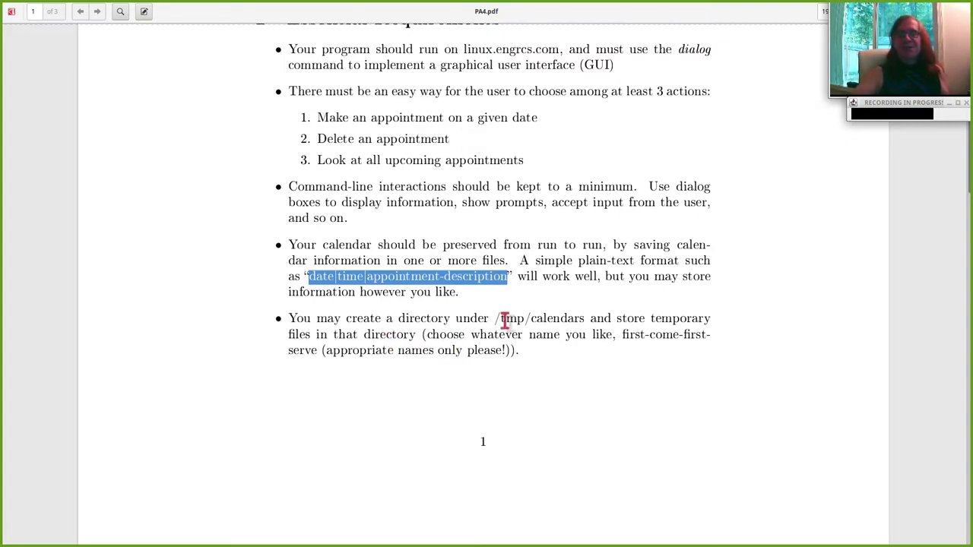
drag(583, 320, 489, 320)
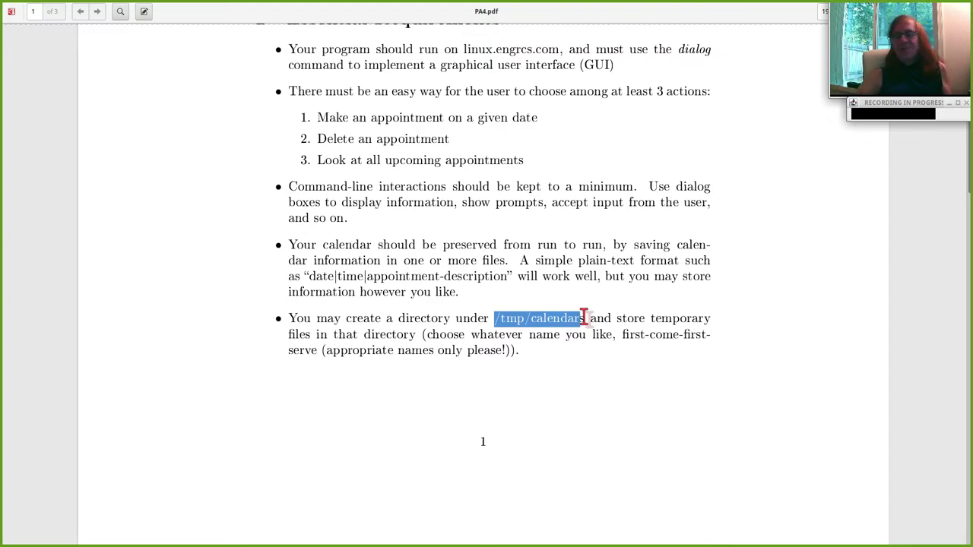
scroll(554, 332, down, 5)
scroll(554, 332, down, 5)
scroll(554, 332, down, 4)
scroll(554, 332, down, 1)
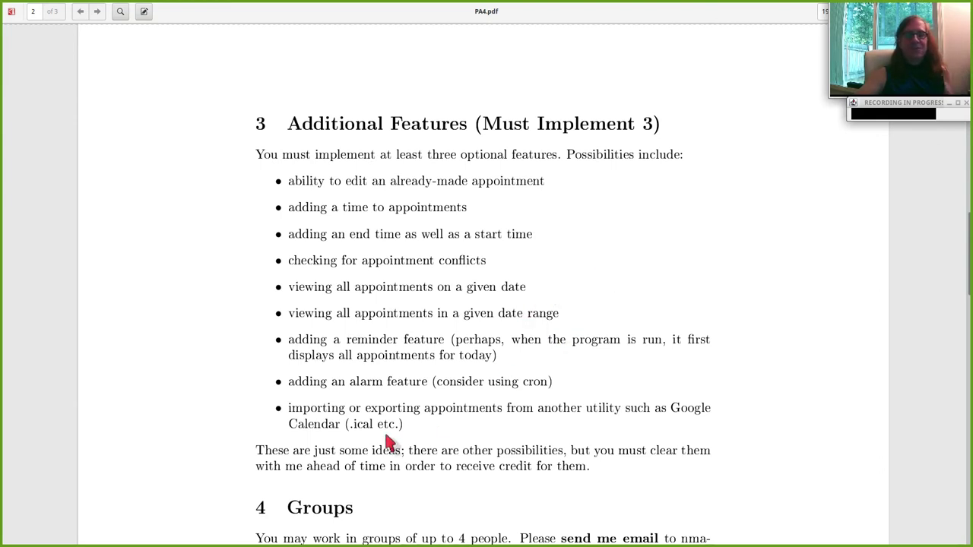
Highlight the optional features list and the appointment conflicts feature.
mouse_move(416, 410)
mouse_down()
mouse_move(369, 401)
mouse_move(231, 252)
mouse_move(232, 183)
mouse_up()
click(229, 177)
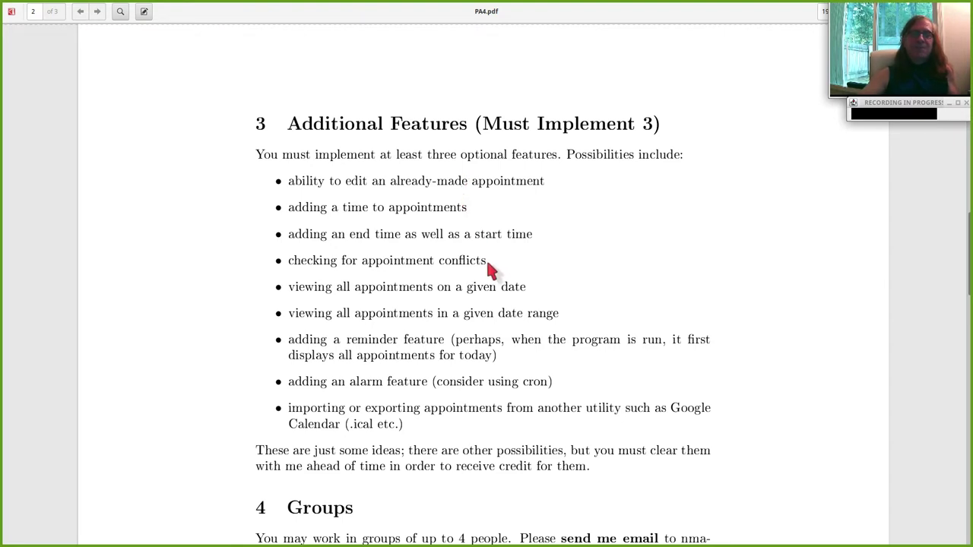
drag(487, 261, 290, 260)
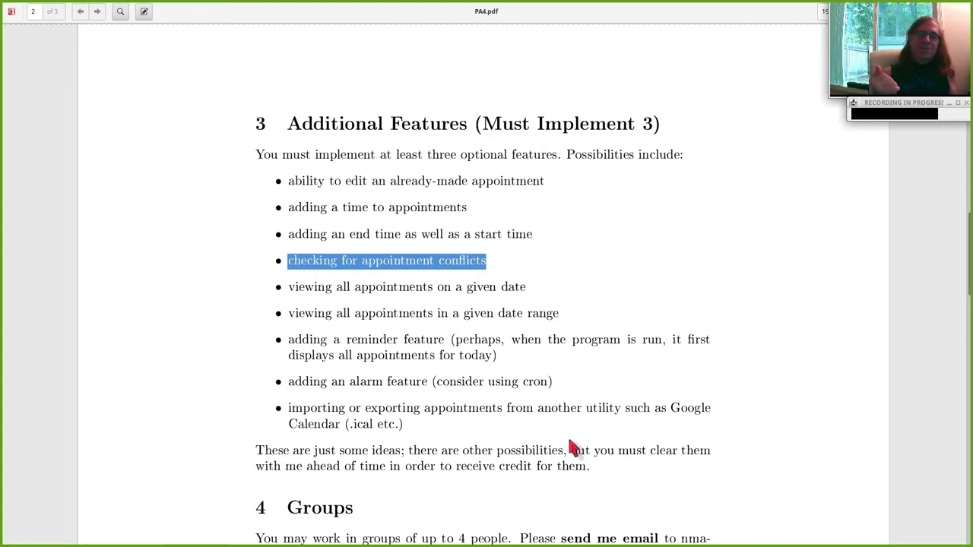
Emphasize the date range, reminder, and Google Calendar import features.
double_click(420, 289)
double_click(406, 312)
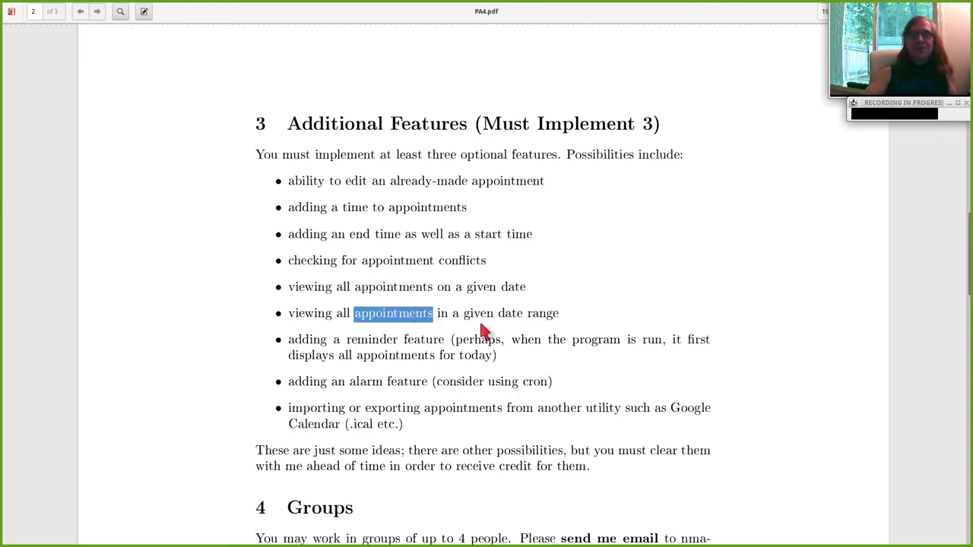
scroll(532, 335, down, 3)
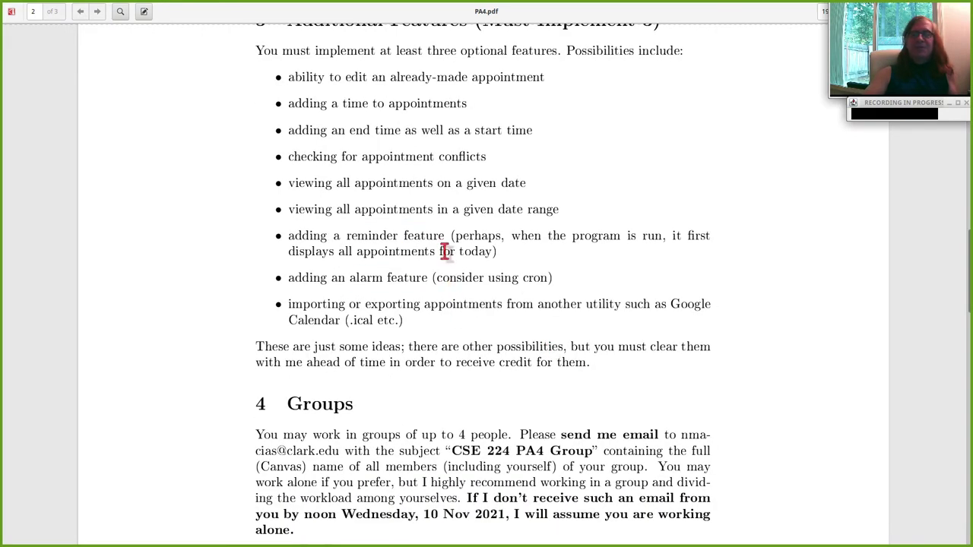
double_click(446, 252)
drag(424, 304, 422, 312)
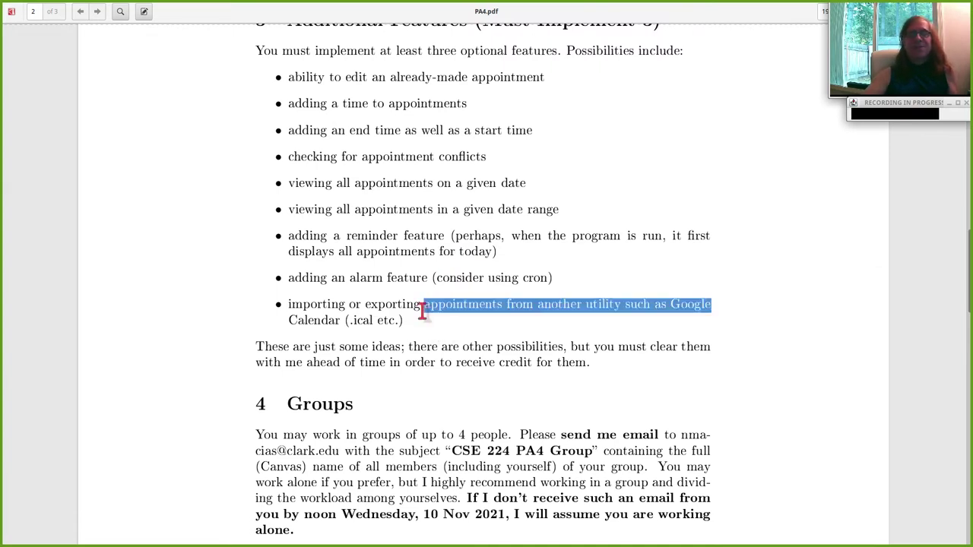
click(421, 313)
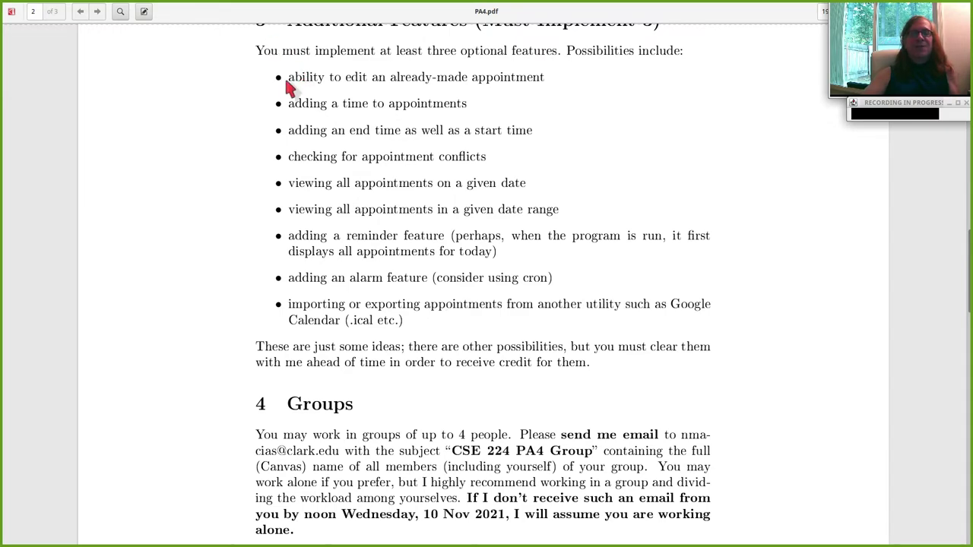
scroll(289, 88, up, 3)
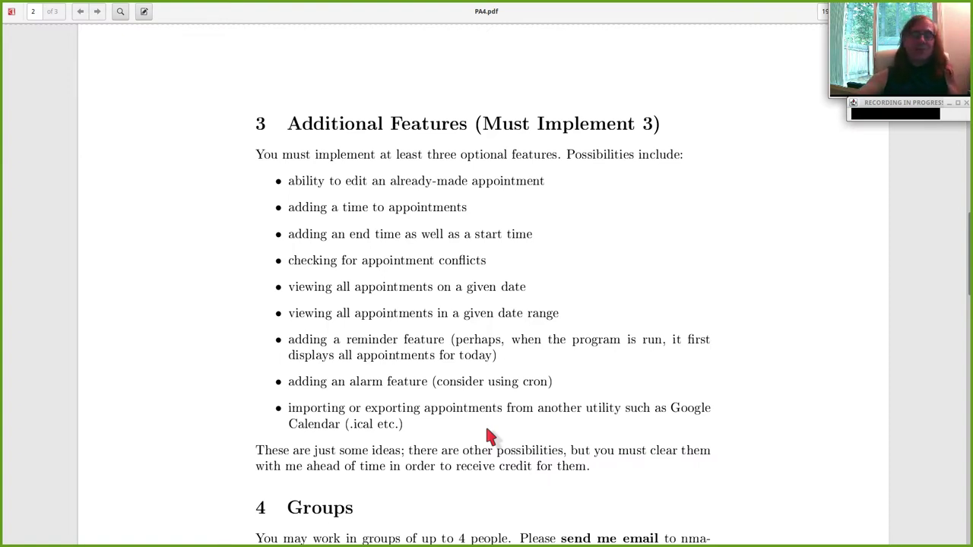
scroll(445, 432, down, 3)
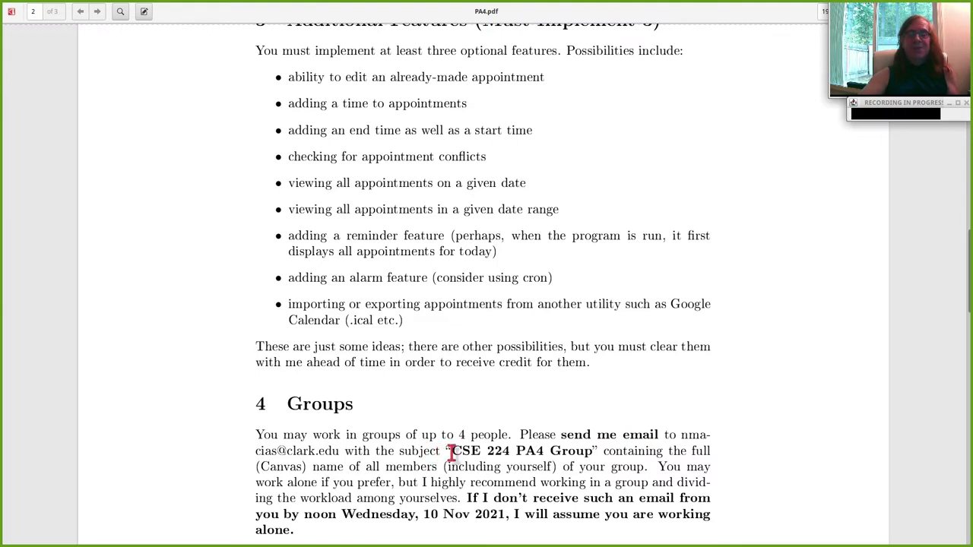
Highlight the email subject 'CSE 224 PA4 Group' in the Groups paragraph.
drag(451, 454, 586, 444)
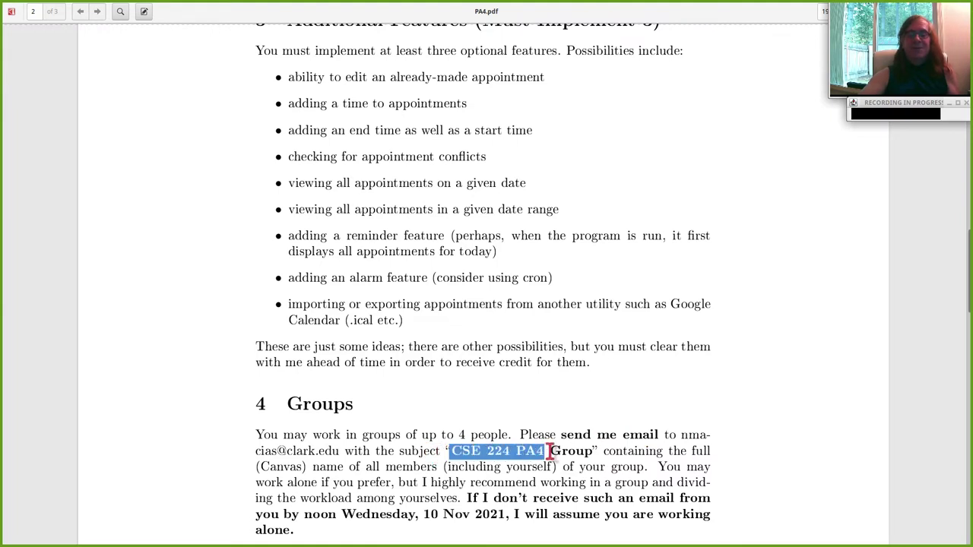
drag(586, 444, 594, 452)
click(593, 452)
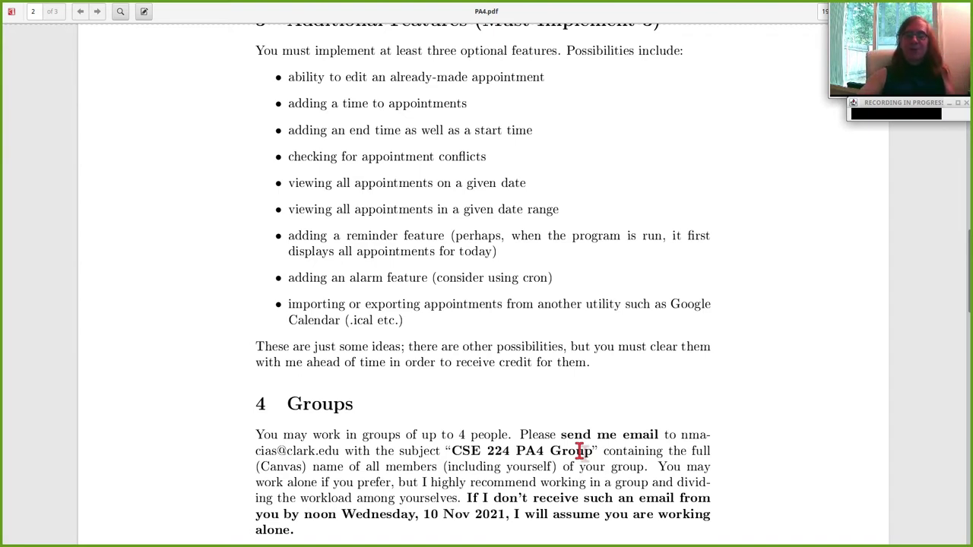
drag(593, 451, 450, 455)
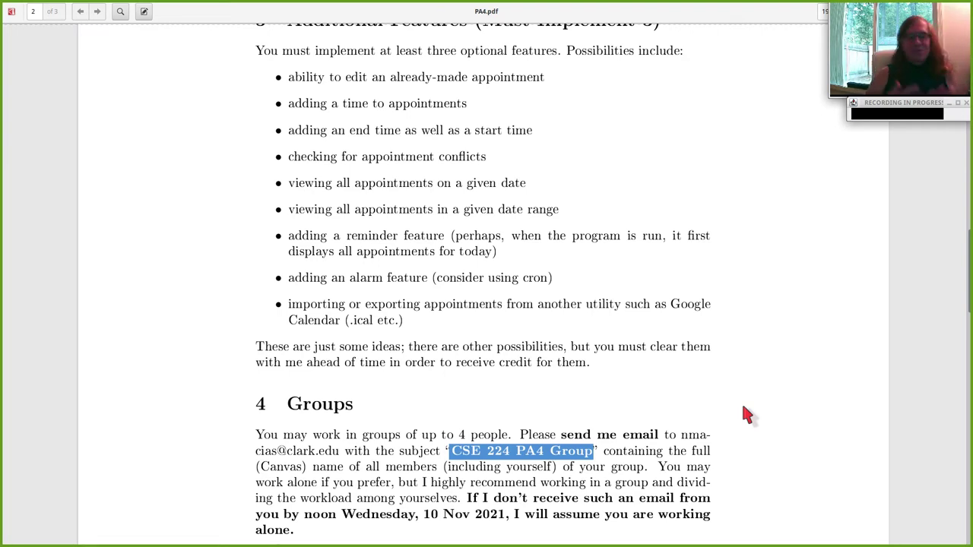
scroll(710, 398, down, 4)
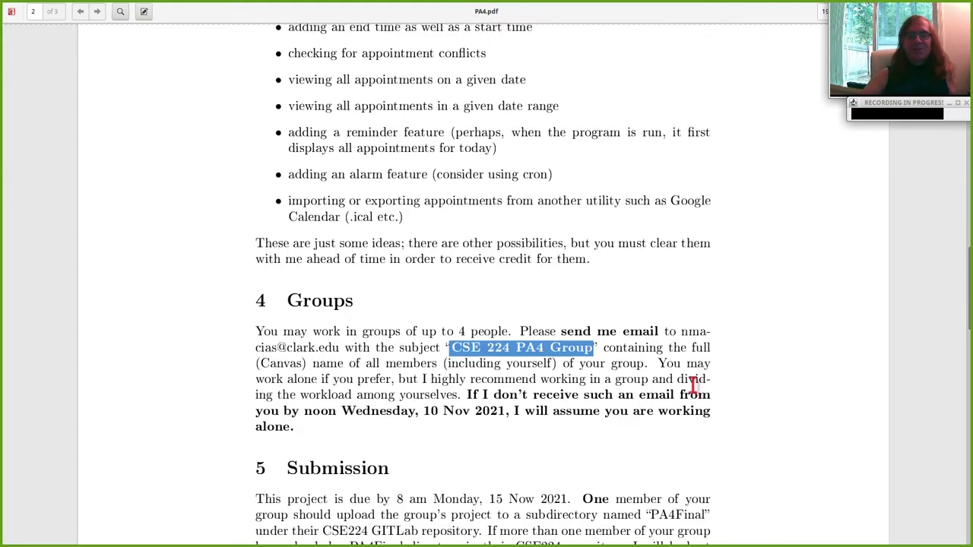
scroll(702, 385, down, 2)
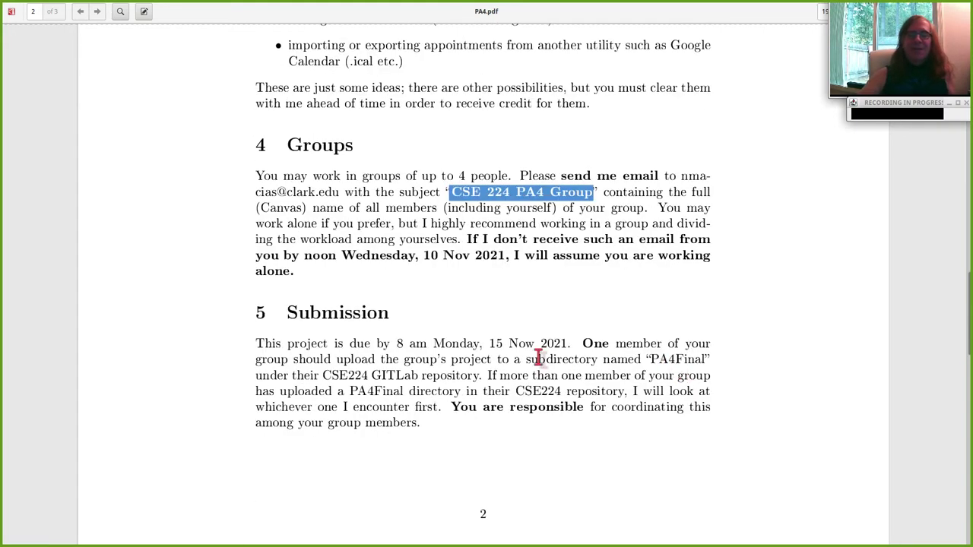
Clear the old selection and highlight the subdirectory name 'PA4Final'.
click(537, 344)
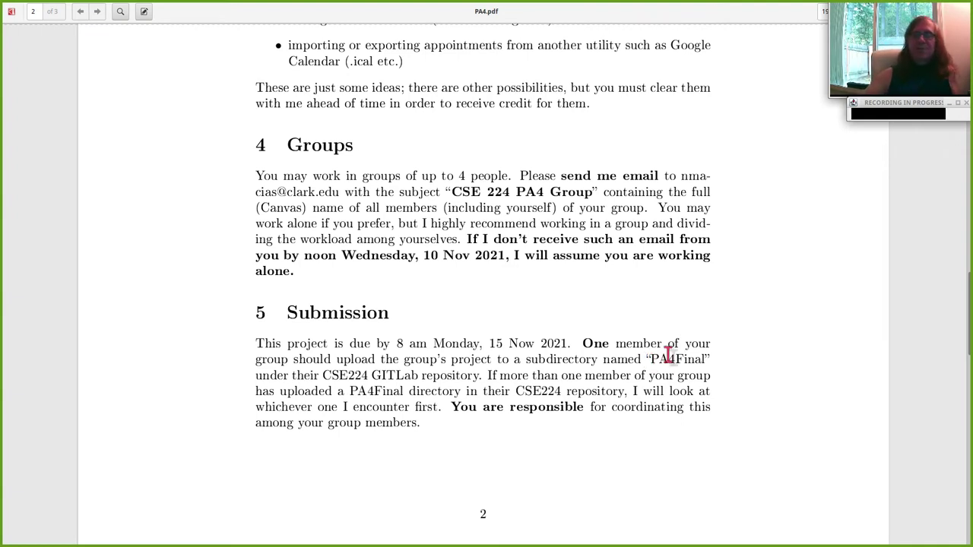
mouse_move(649, 359)
mouse_down()
mouse_move(666, 344)
mouse_move(709, 360)
mouse_up()
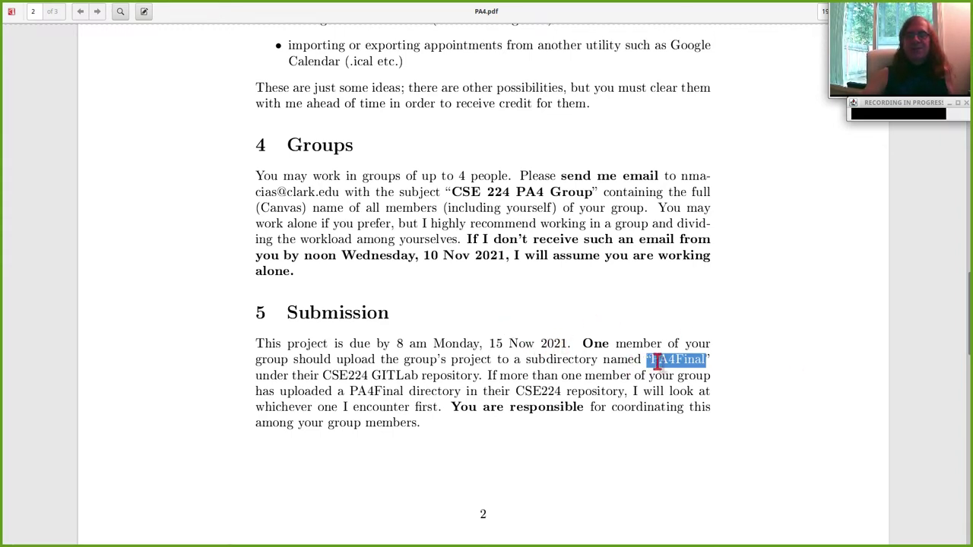
drag(651, 360, 716, 360)
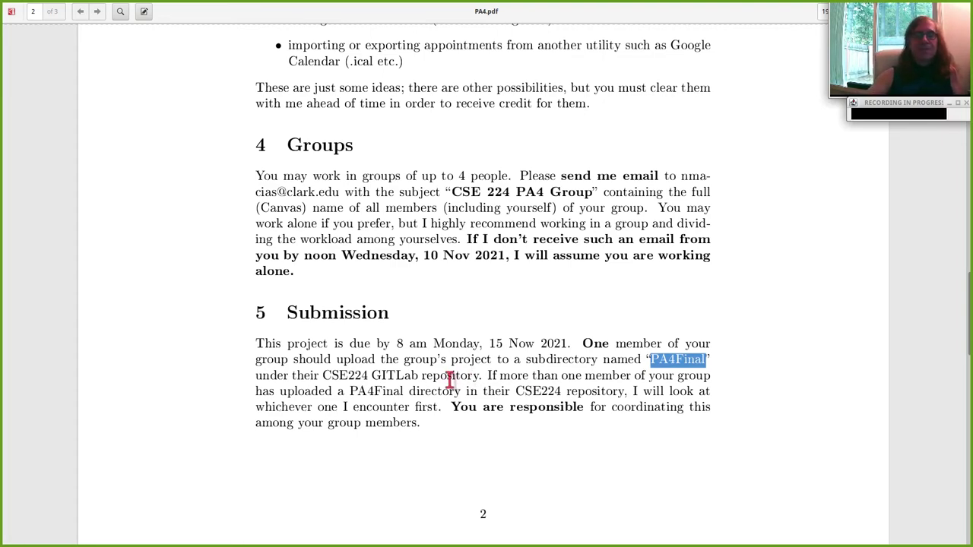
scroll(451, 387, down, 3)
scroll(449, 397, down, 3)
scroll(450, 397, down, 4)
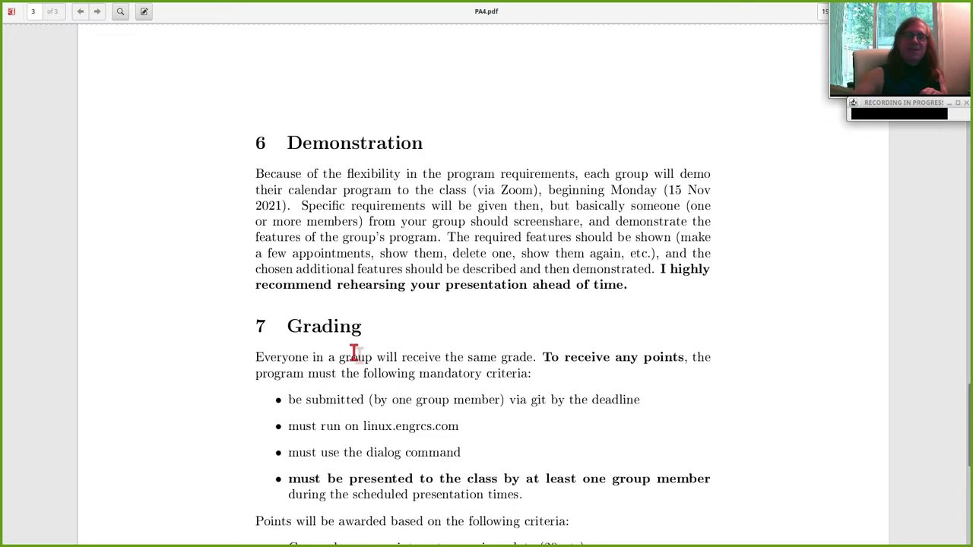
scroll(354, 353, up, 2)
scroll(354, 357, up, 8)
scroll(356, 359, up, 3)
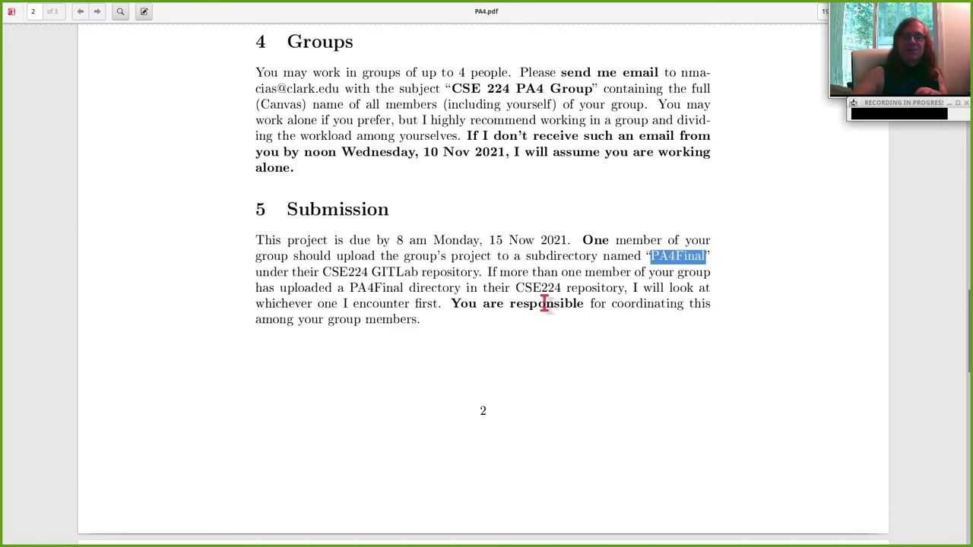
scroll(562, 293, down, 6)
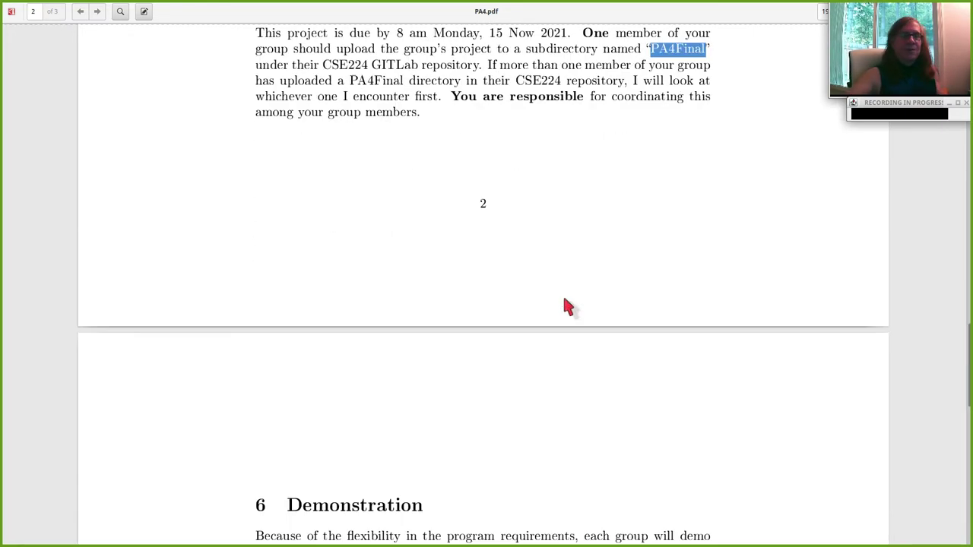
scroll(562, 294, down, 5)
scroll(562, 295, down, 3)
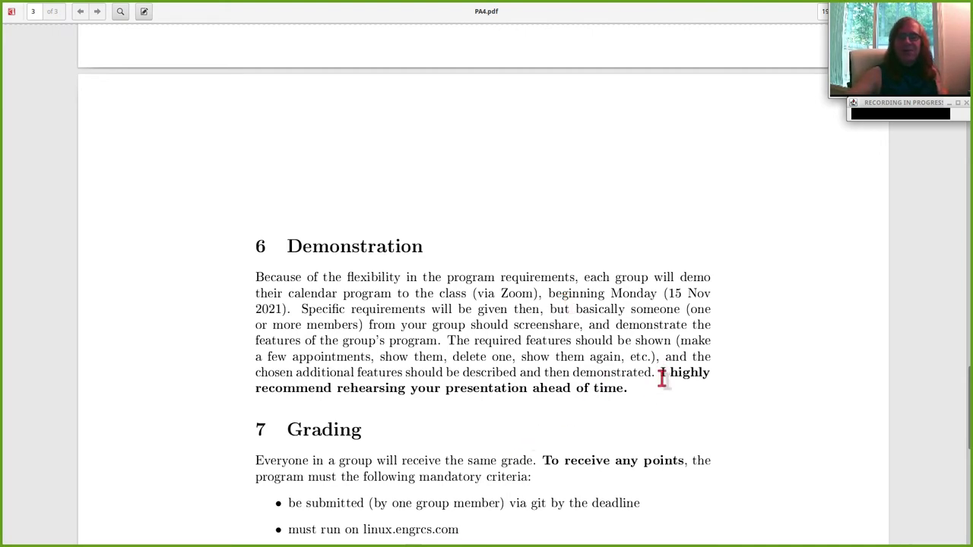
Highlight, then deselect, the sentence recommending rehearsing the presentation.
drag(660, 373, 640, 397)
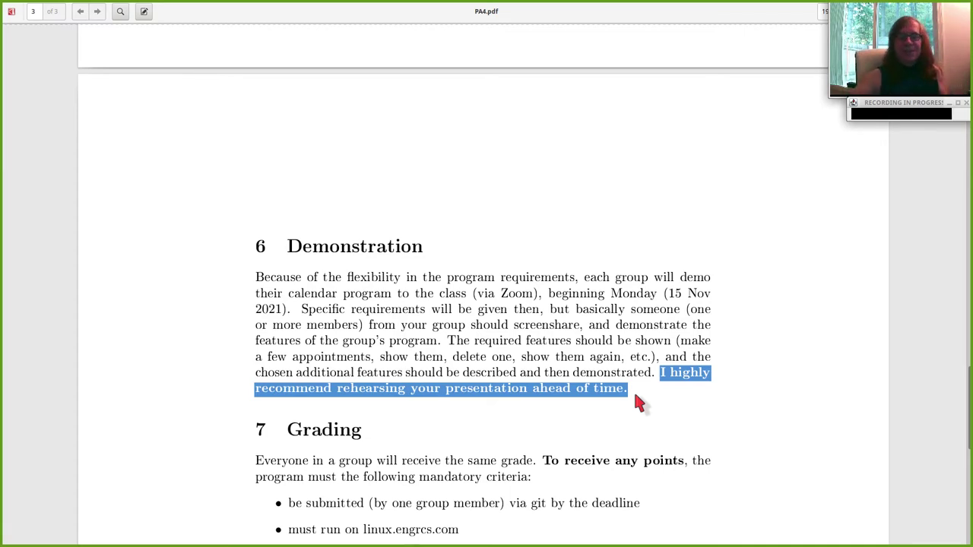
click(636, 397)
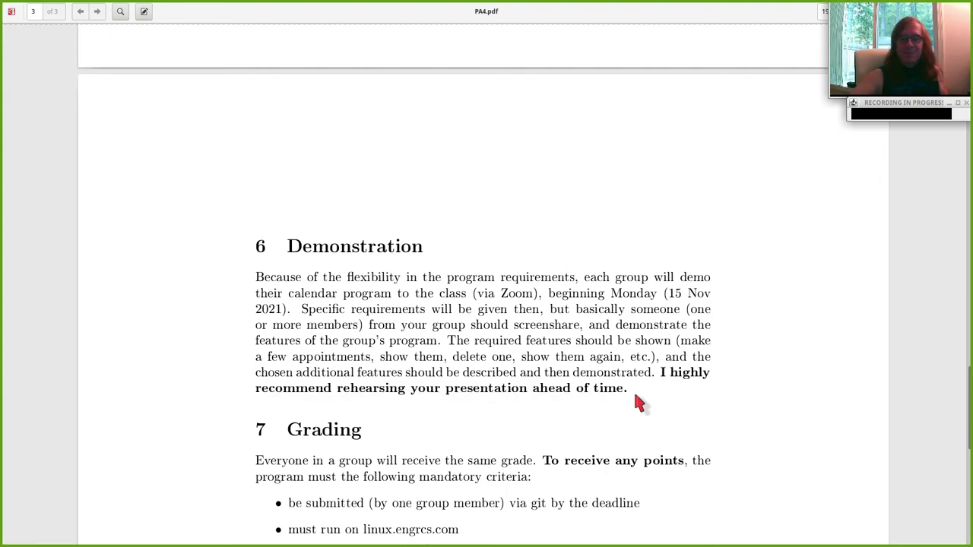
scroll(636, 397, down, 5)
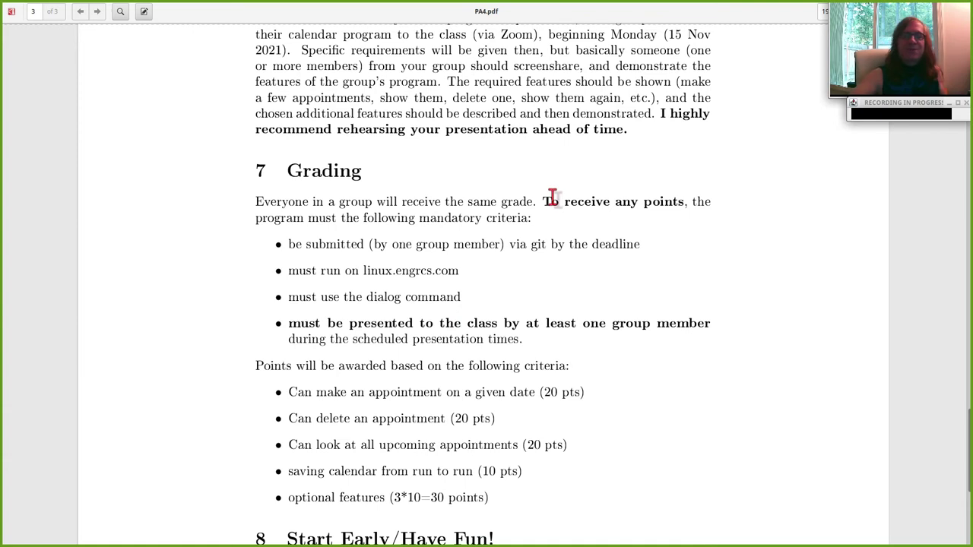
Highlight linux.engrcs.com, 'dialog', and the must-be-presented-to-the-class bullet.
double_click(398, 272)
double_click(384, 298)
click(532, 341)
drag(531, 340, 293, 324)
click(291, 323)
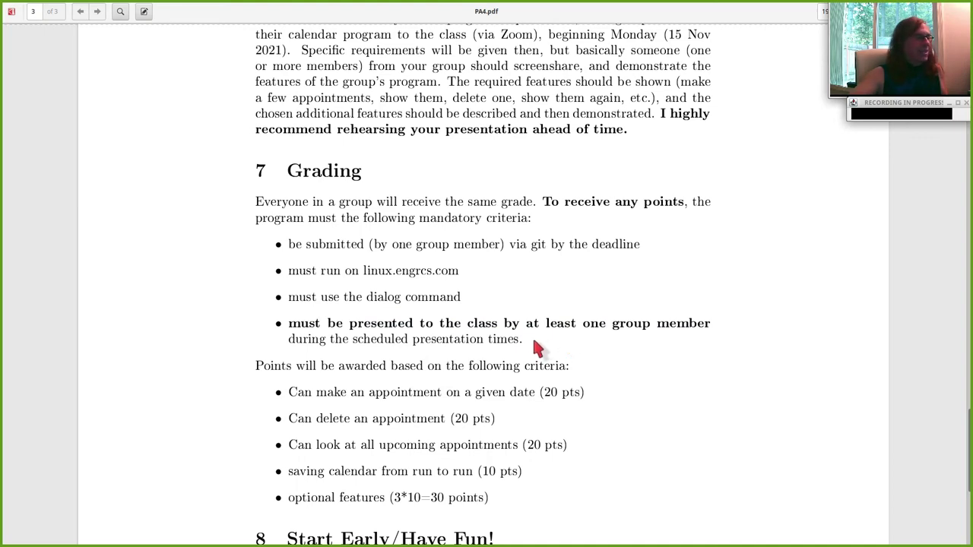
scroll(535, 342, down, 3)
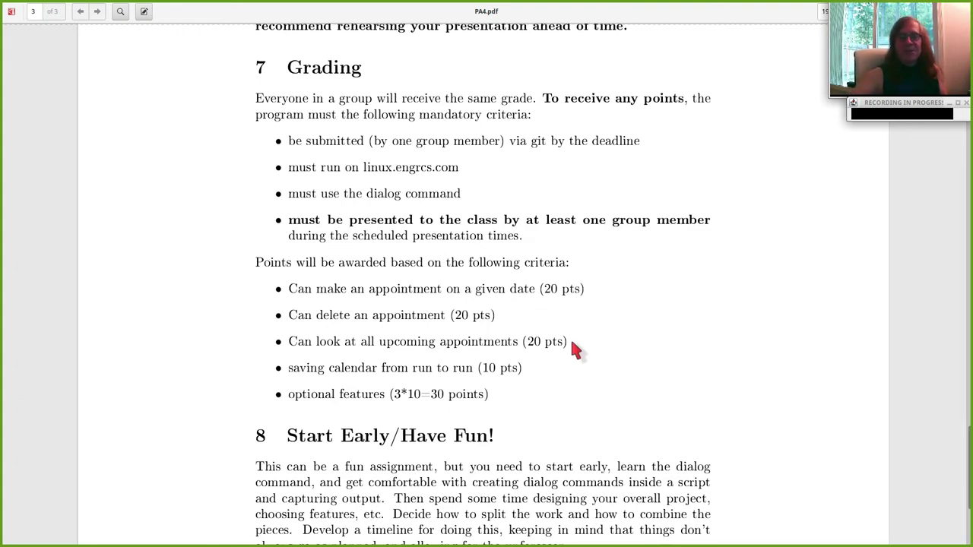
Highlight a criterion's point value and the optional features (3*10=30 points) line.
double_click(504, 368)
drag(491, 396, 281, 398)
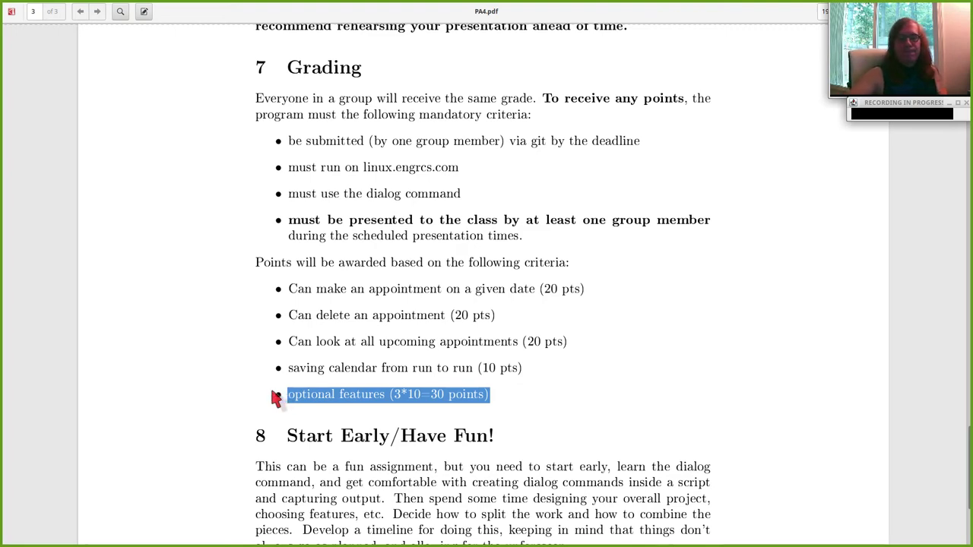
click(265, 402)
scroll(261, 399, down, 4)
scroll(259, 394, down, 1)
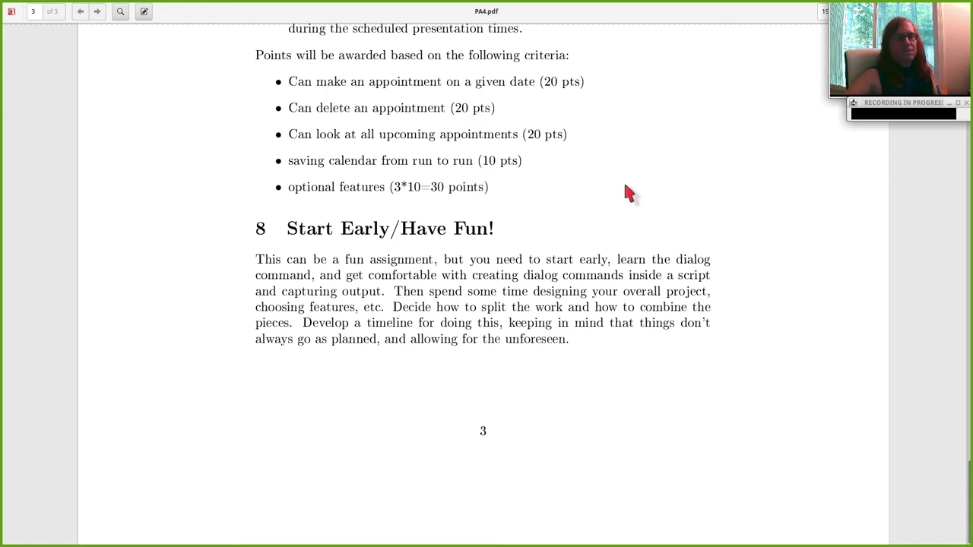
scroll(630, 194, up, 3)
scroll(628, 194, up, 8)
scroll(627, 194, up, 3)
scroll(626, 189, up, 5)
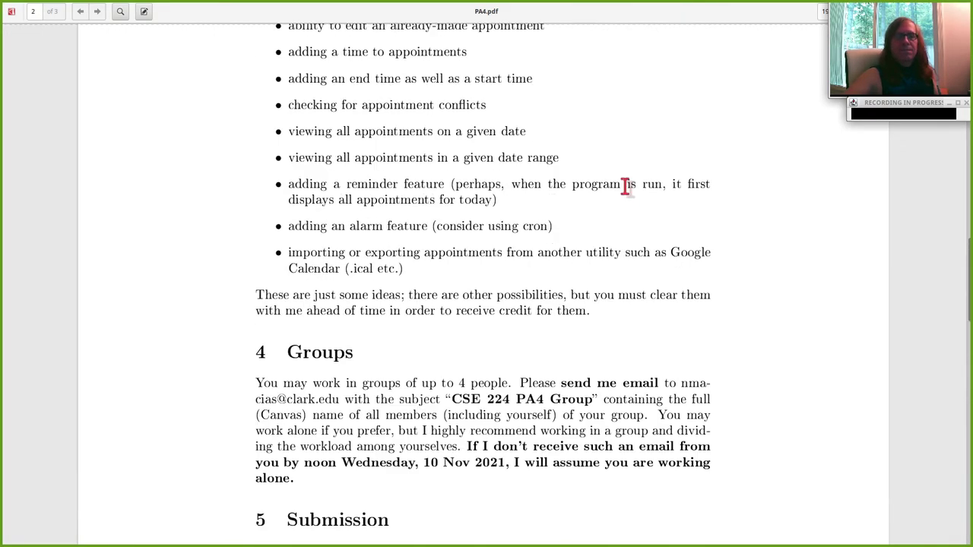
scroll(625, 187, up, 3)
scroll(627, 191, up, 2)
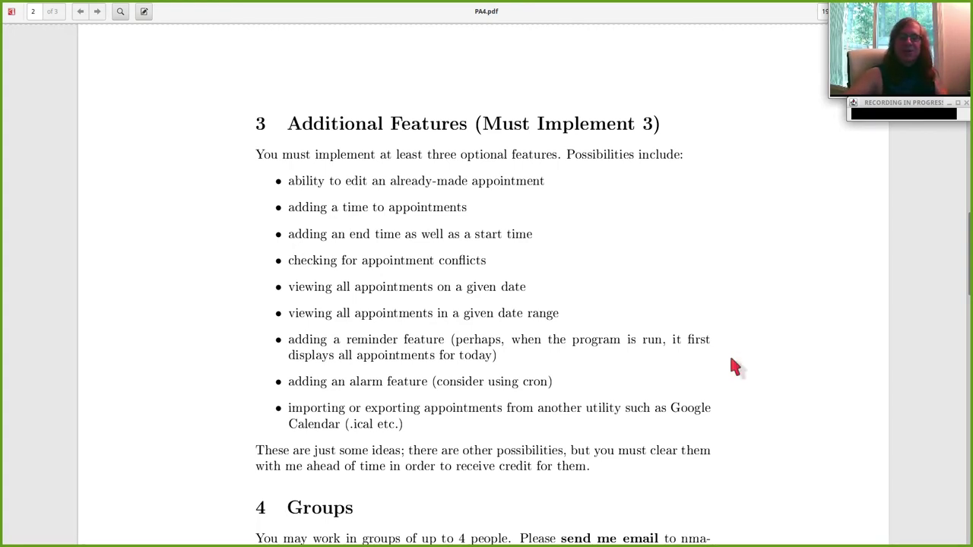
Mark the word 'cron' in the alarm feature bullet.
double_click(542, 384)
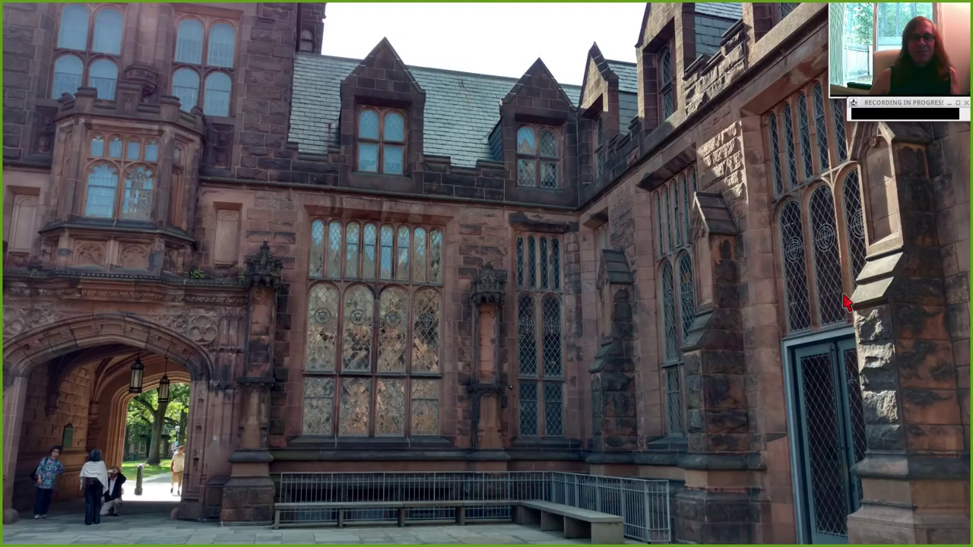
Log into the Linux server and mail a 'test' message to the outside address.
key(alt+Tab)
key(alt+Tab)
key(alt+Tab)
key(alt+Tab)
key(alt+Tab)
text(ssh $linmu)
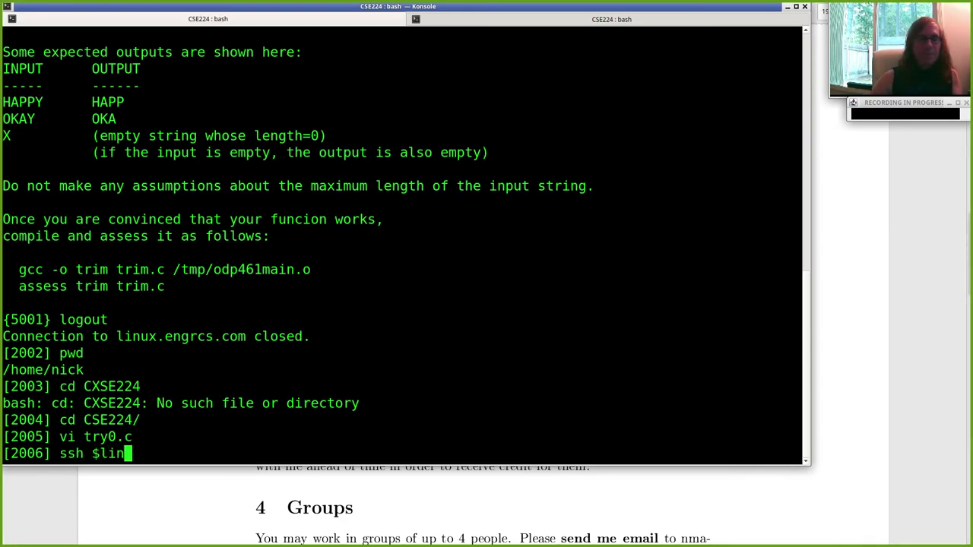
text(ux)
key(Return)
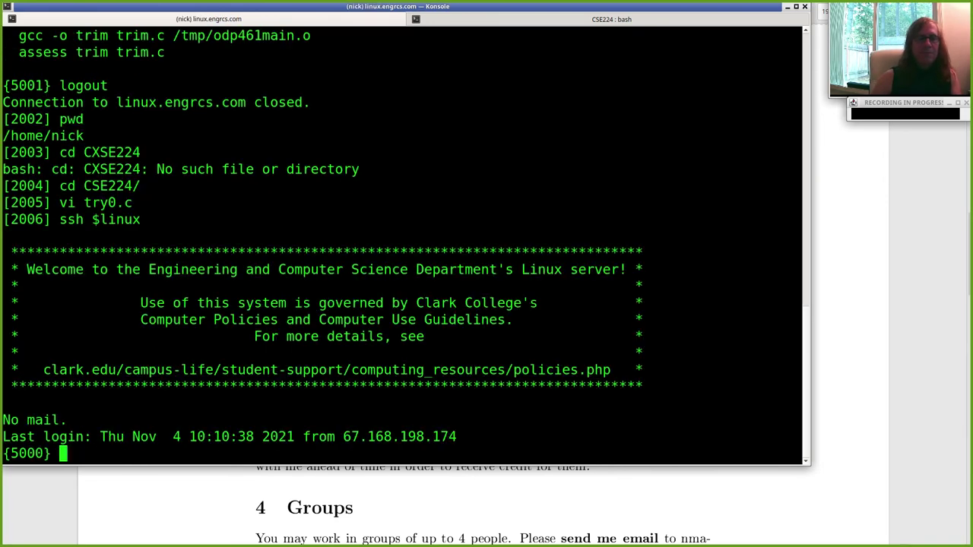
key(Return)
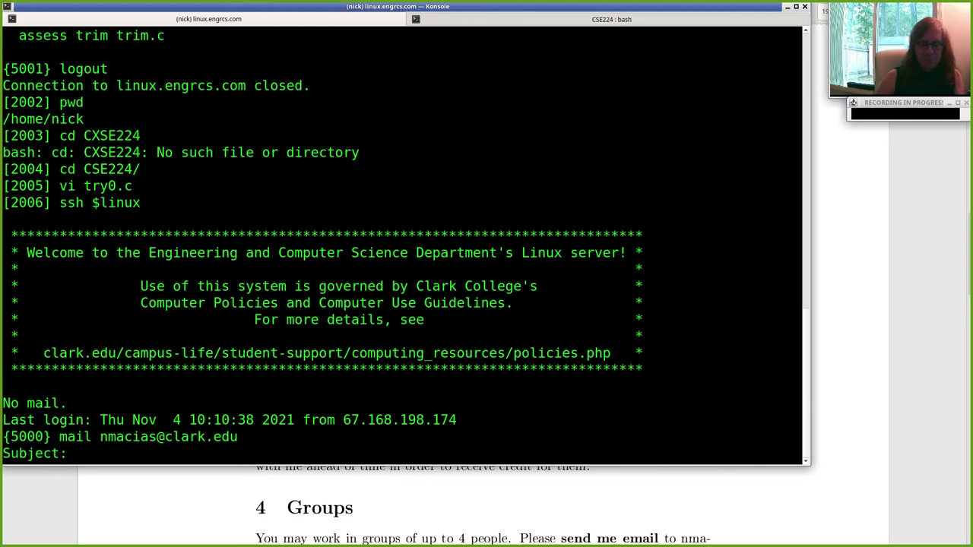
text(test)
key(Return)
text(hello)
key(Return)
text(.)
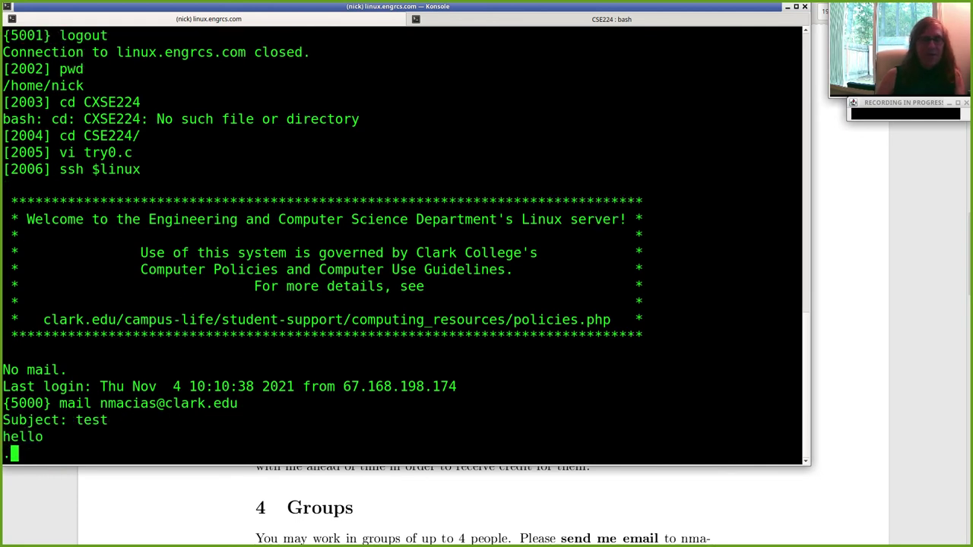
key(Return)
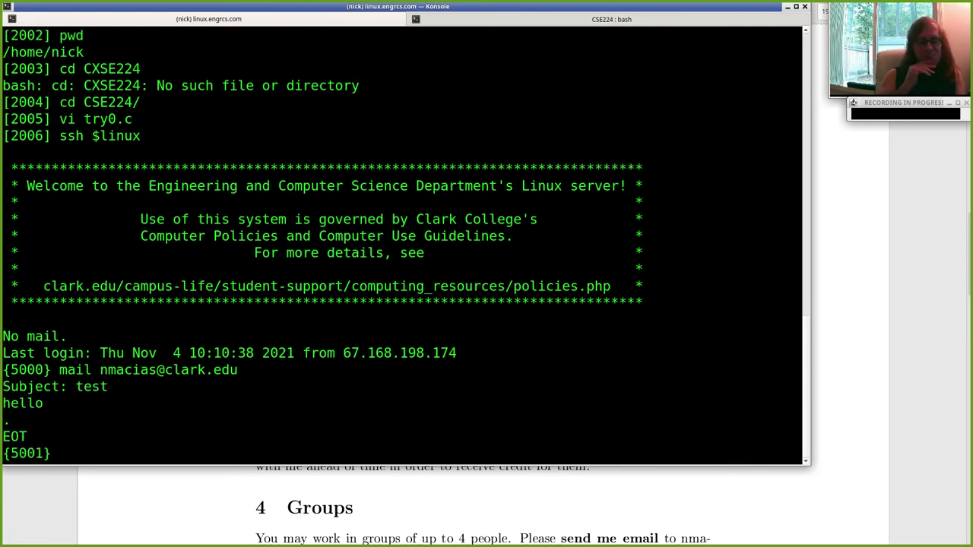
text(from)
List senders with from, read the bounce notice in mail, and quit, saving it to mbox.
key(Return)
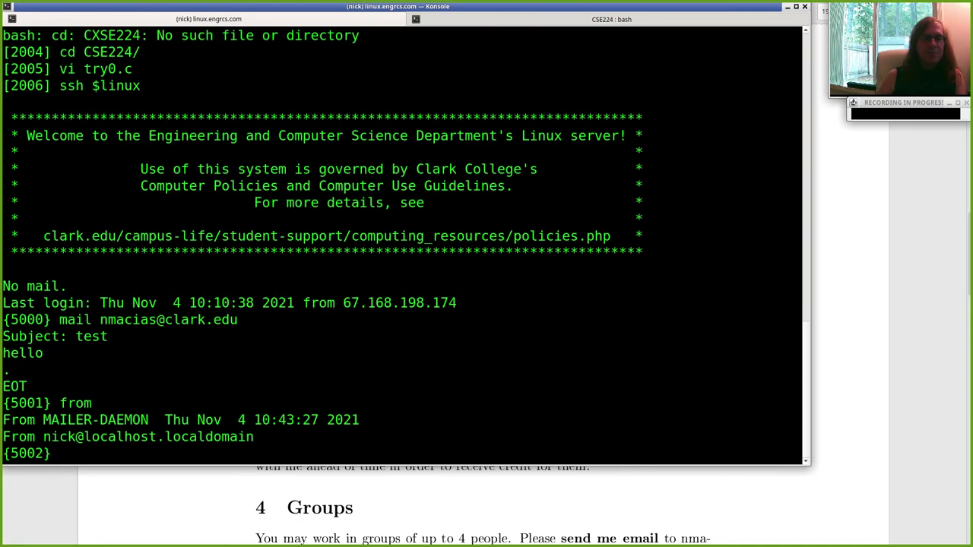
text(mail)
key(Return)
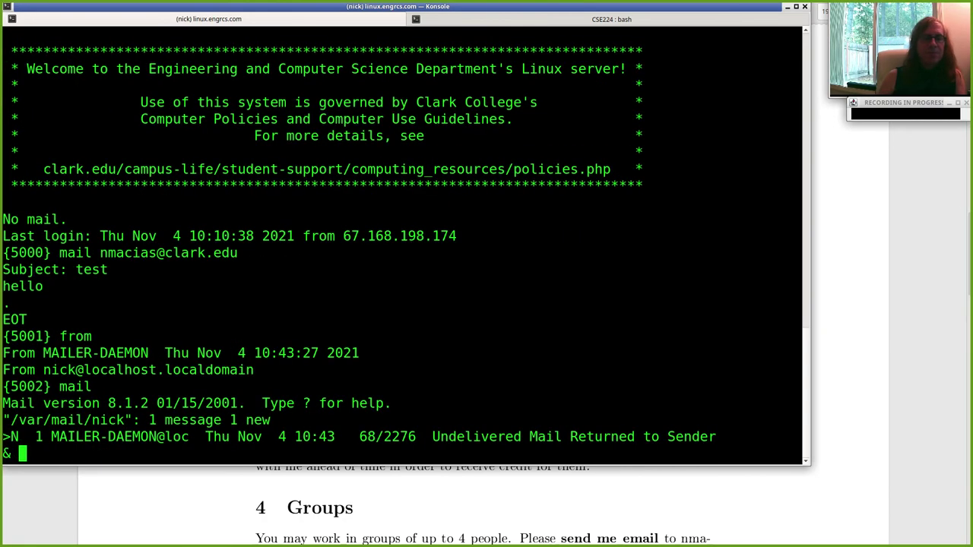
key(Return)
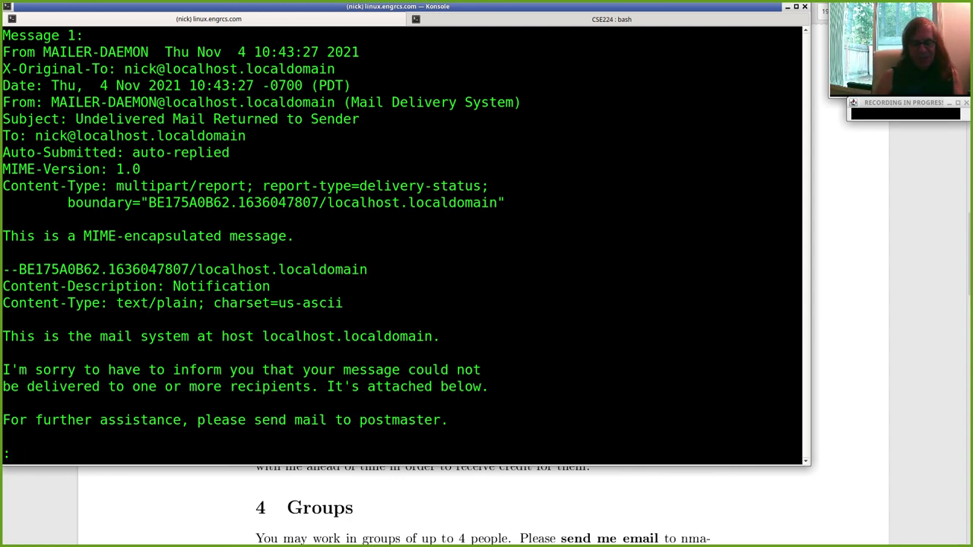
key(space)
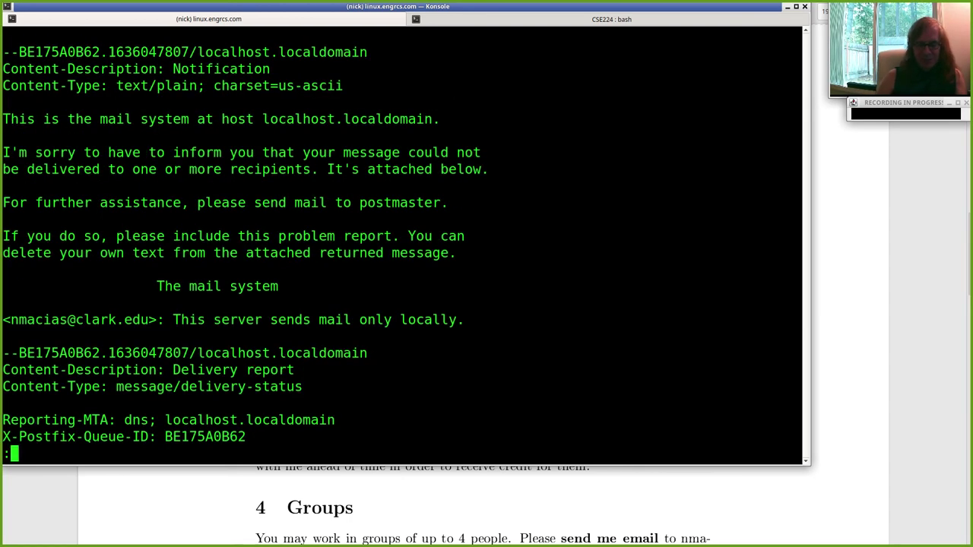
key(q)
key(Return)
key(ctrl+d)
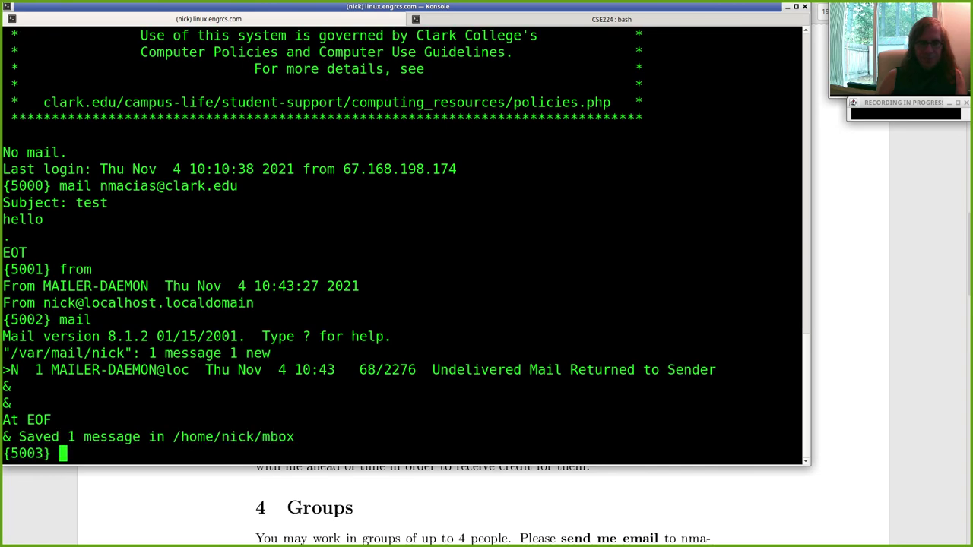
text(mail nick)
Send a 'hello' test mail to yourself, nick.
key(Return)
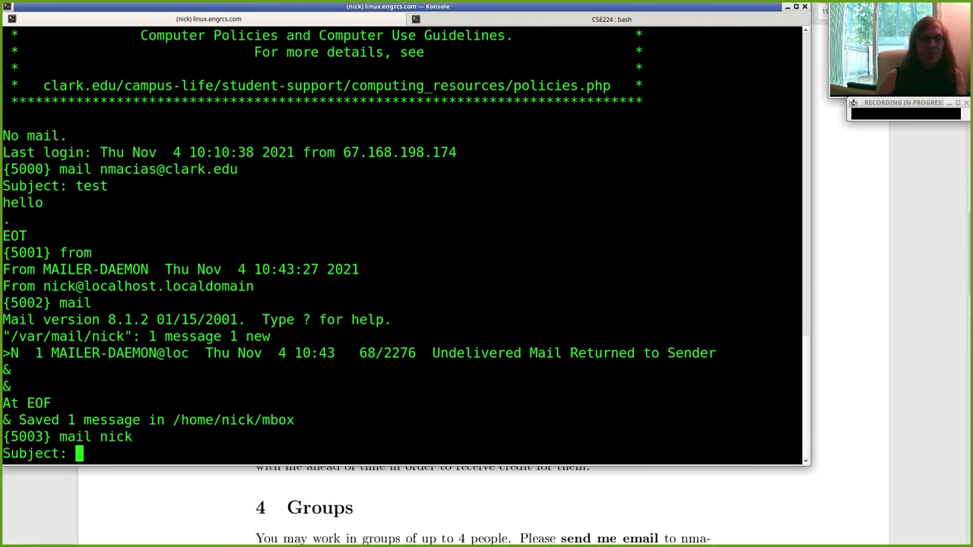
text(hello)
key(Return)
text(cool)
key(Return)
text(.)
key(Return)
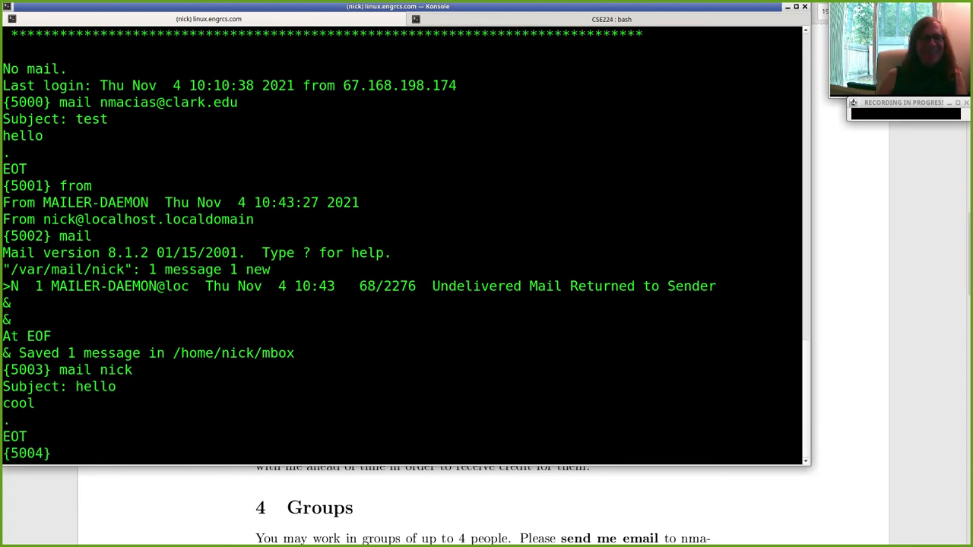
Check from, read the hello message in mail, and quit, saving it to mbox.
key(Return)
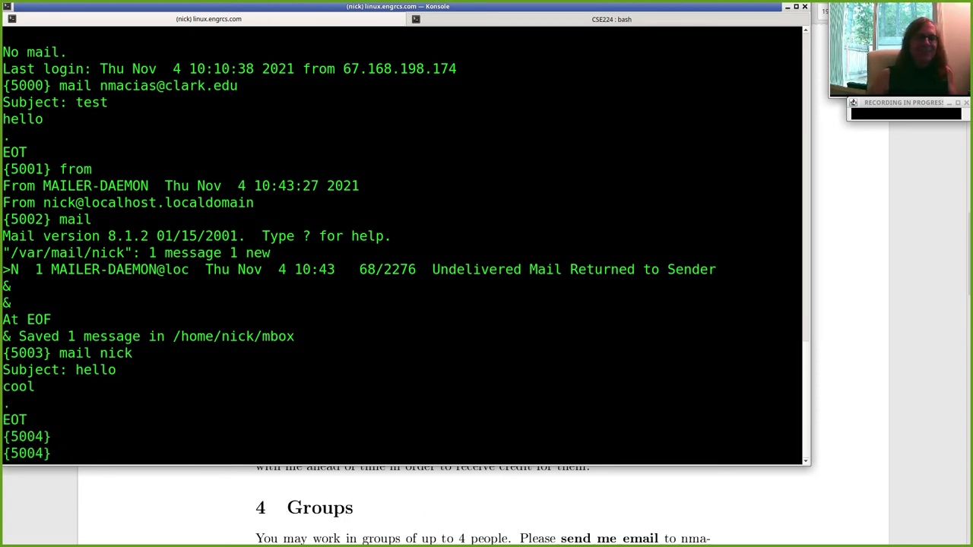
key(Return)
text(from)
key(Return)
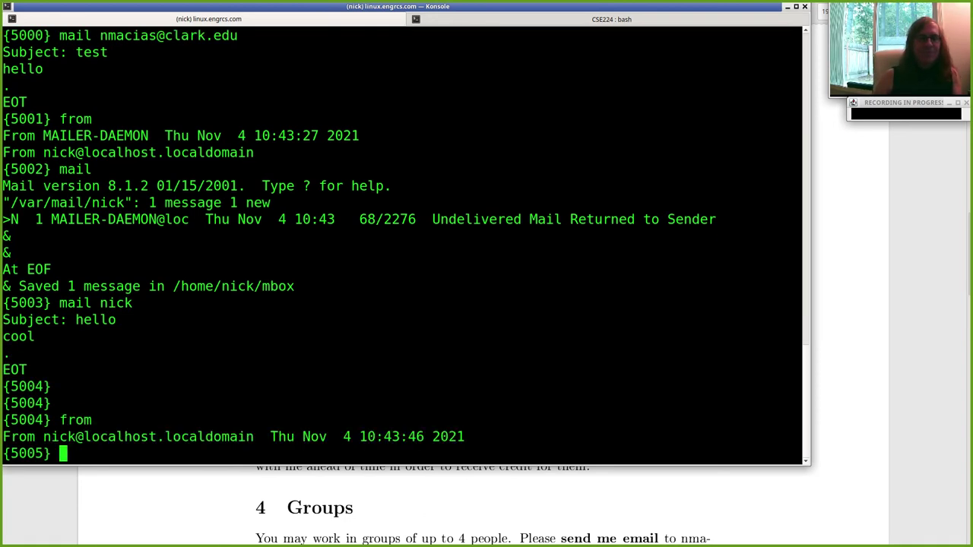
text(mail)
key(Return)
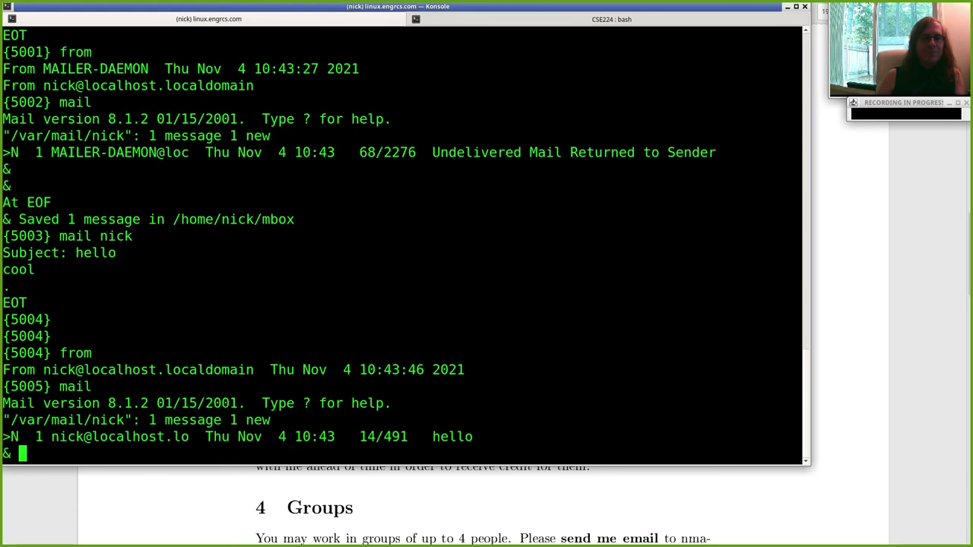
key(Return)
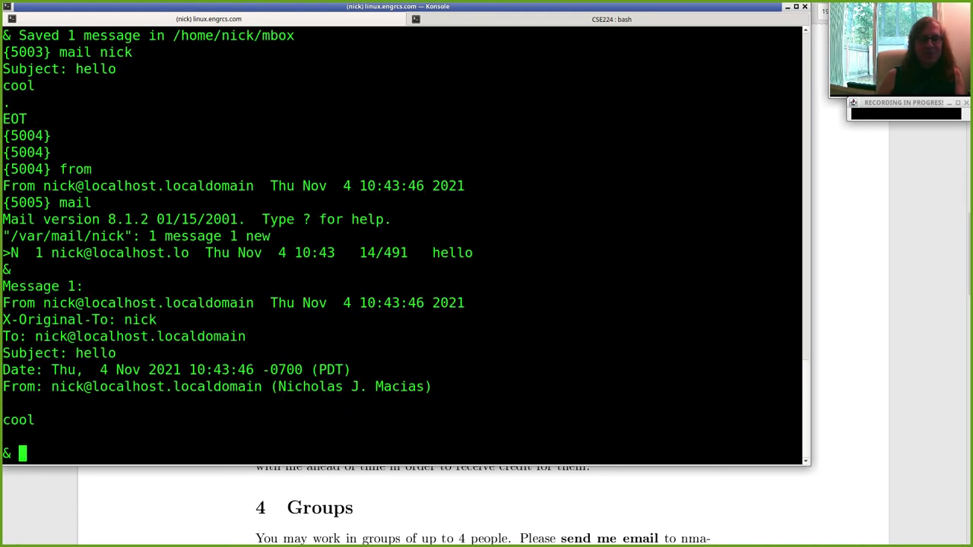
key(ctrl+d)
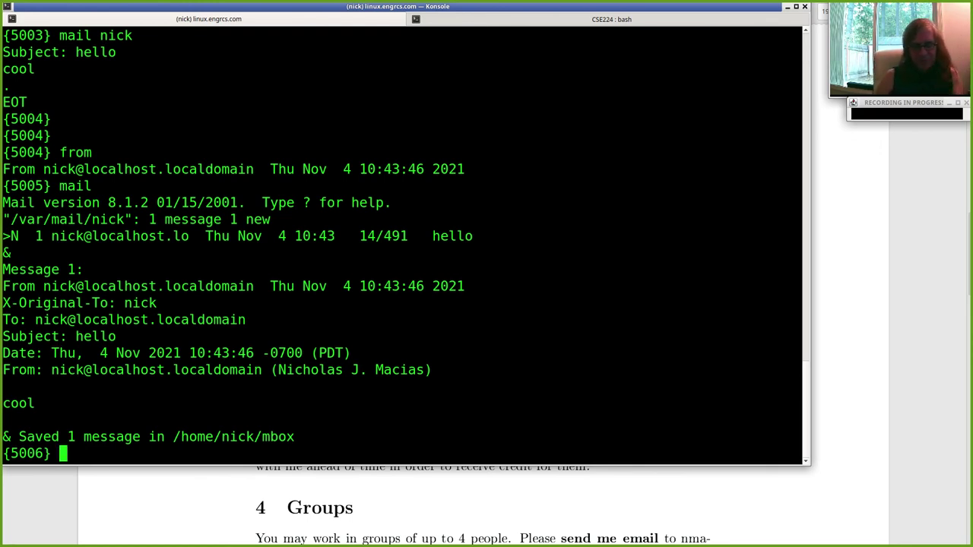
text(write nick)
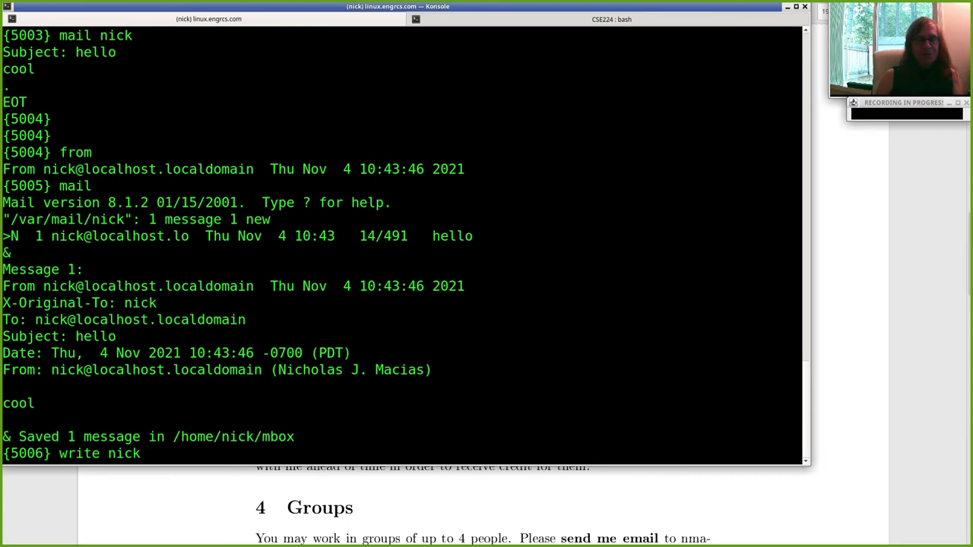
Write 'hello' to your own terminal with write nick, then end the chat.
key(Return)
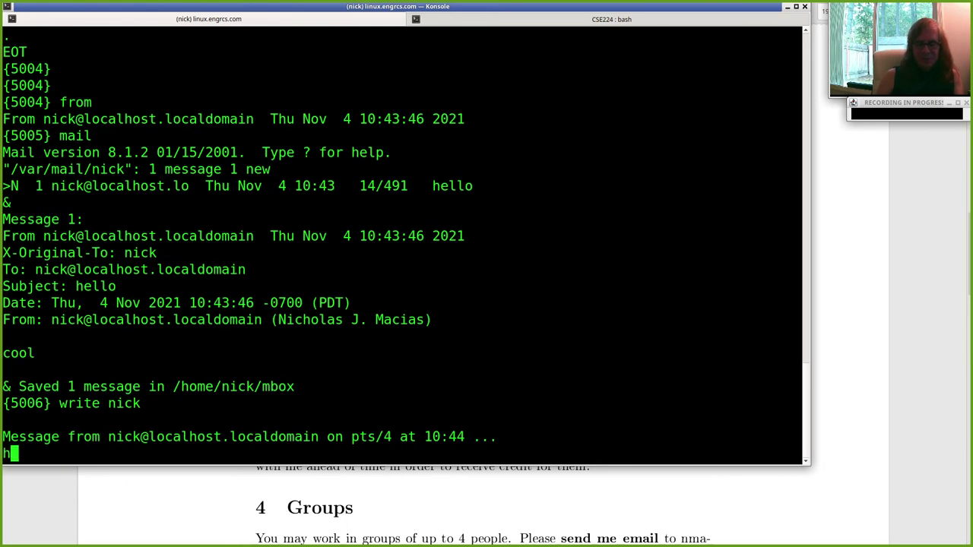
text(ello)
key(Return)
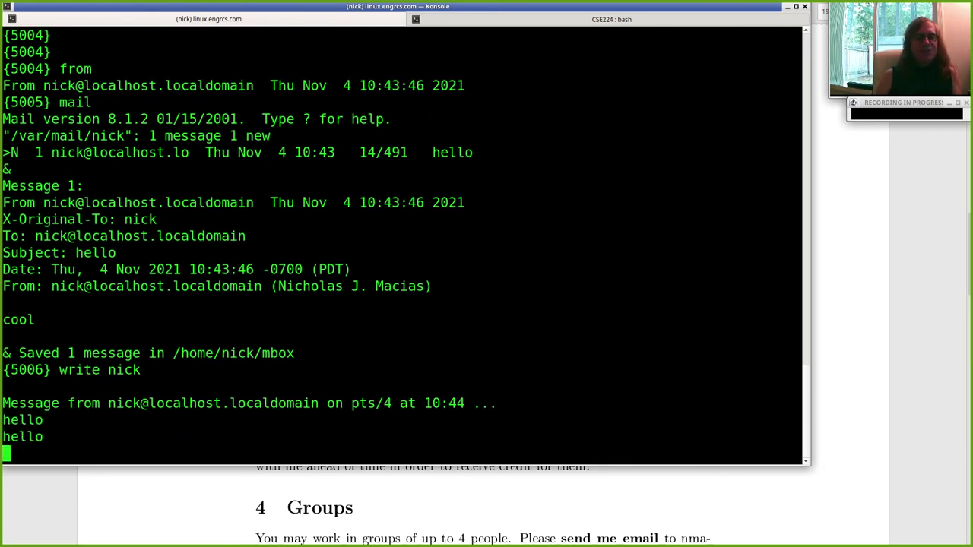
key(ctrl+d)
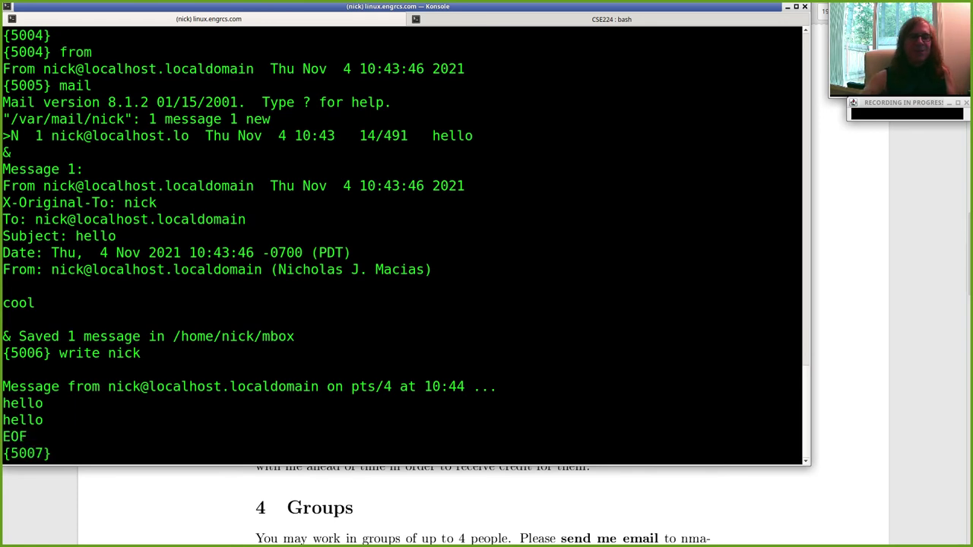
Select the incoming message banner, then try writing to a nonexistent user.
triple_click(101, 388)
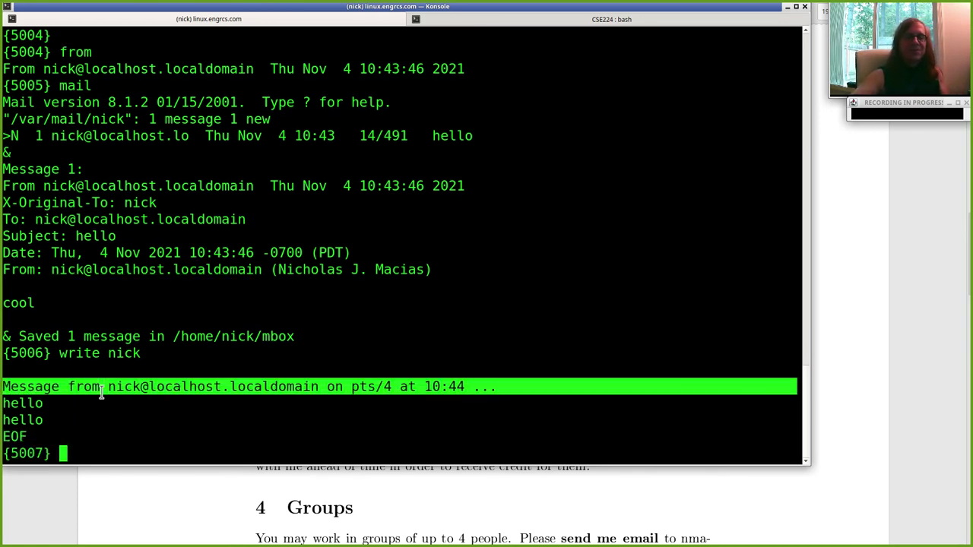
click(109, 417)
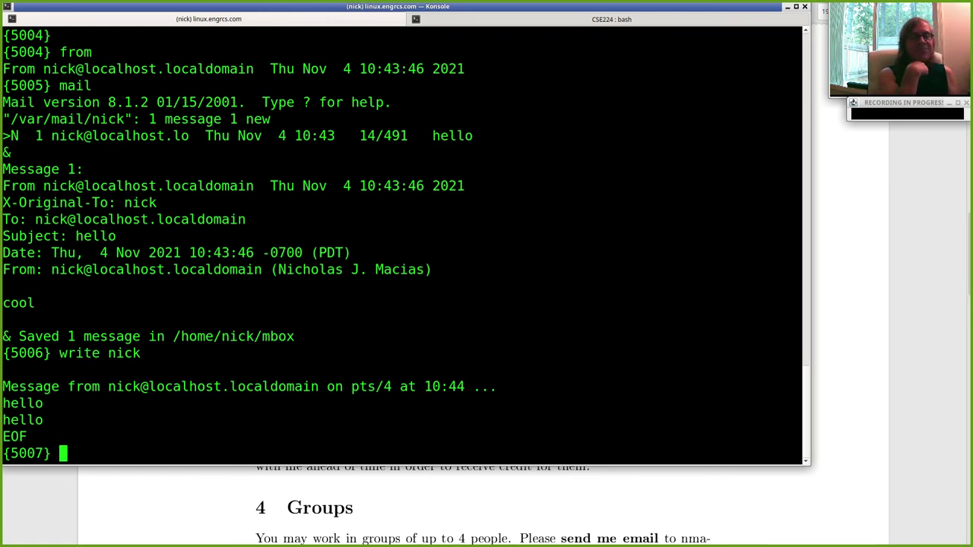
text(write sdjkfhsdjkfhd)
key(Return)
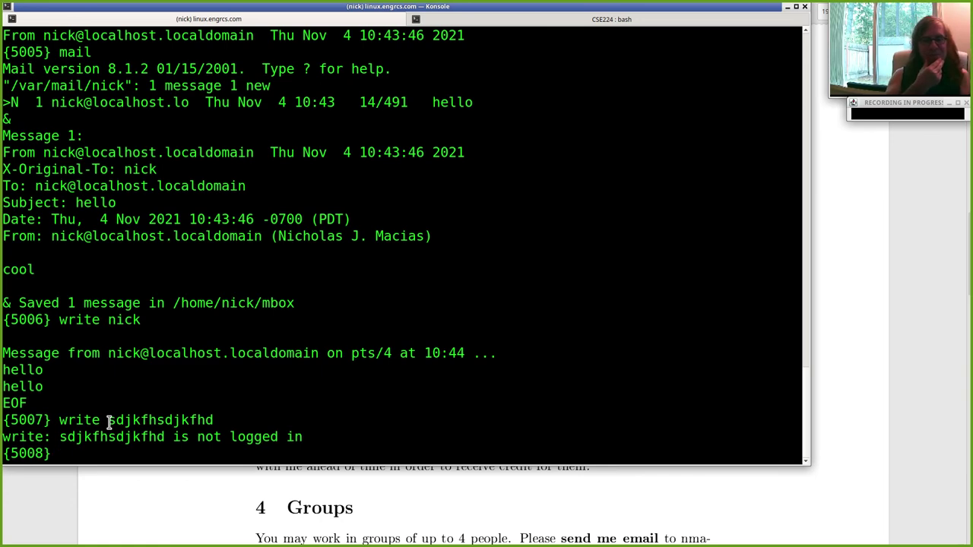
text(man write)
View the write man page, disable messages with mesg n so write nick is refused, then run mesg y.
key(Return)
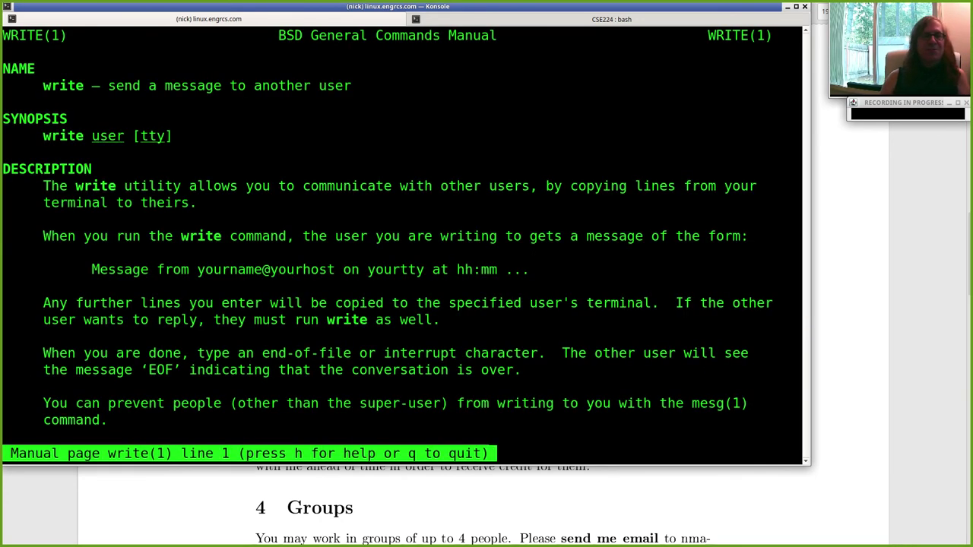
scroll(401, 243, down, 2)
scroll(401, 243, down, 6)
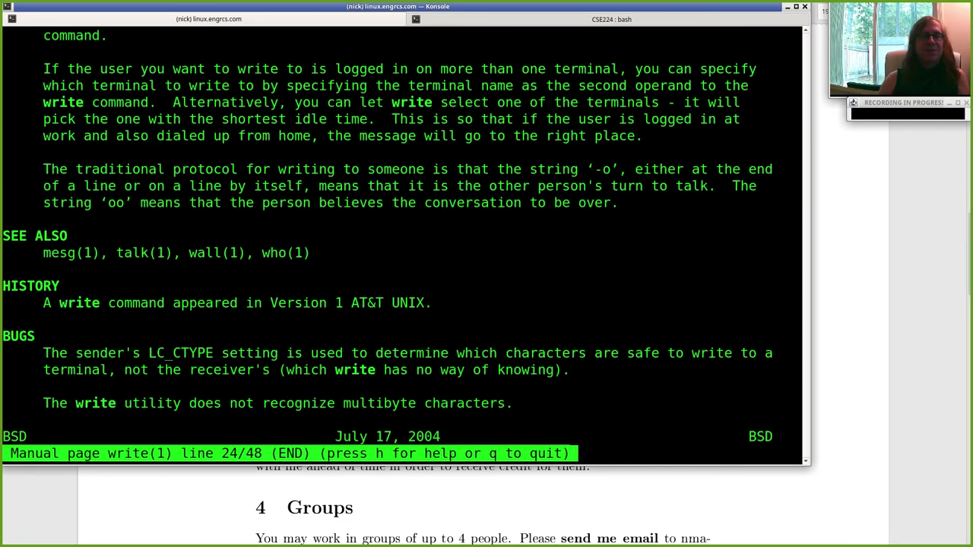
text(q)
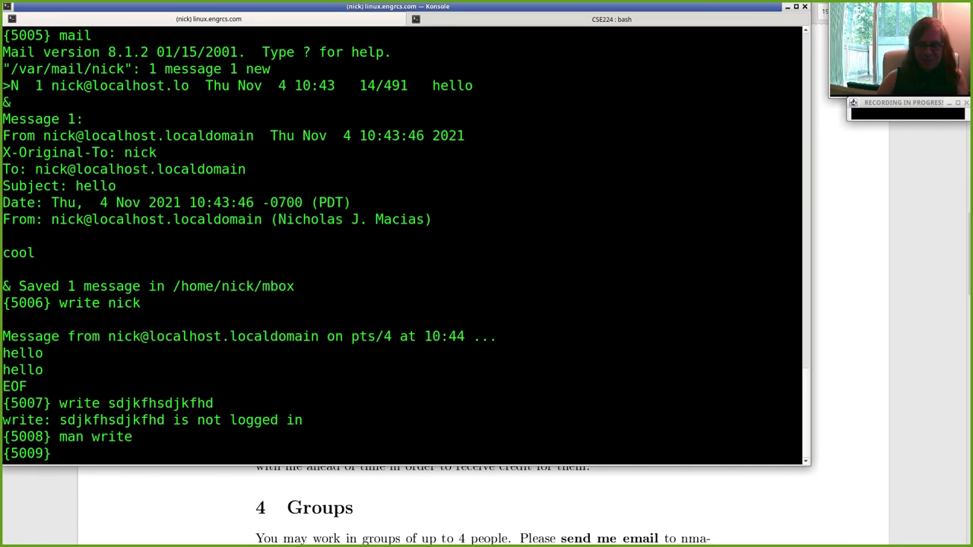
text(mesg)
key(Return)
text(mesg n)
key(Return)
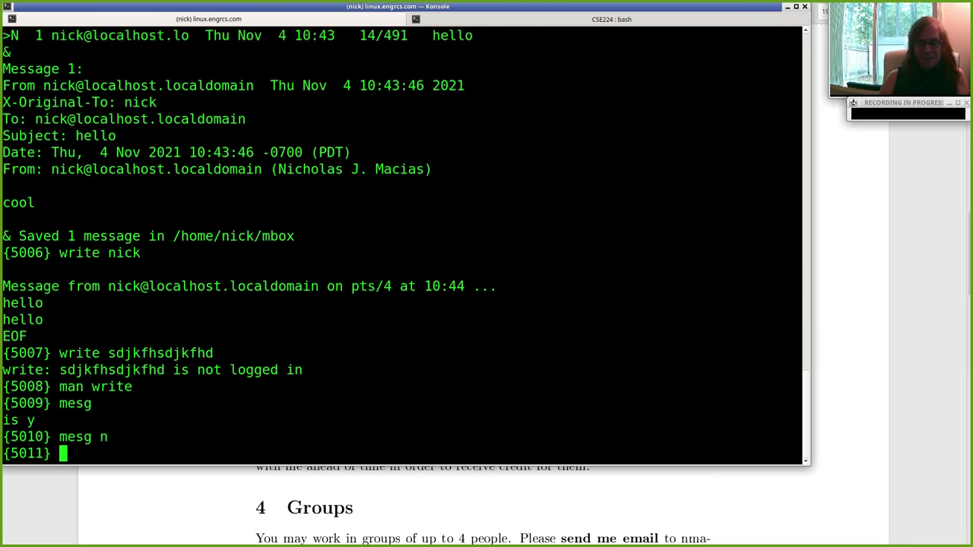
text(write nick)
key(Return)
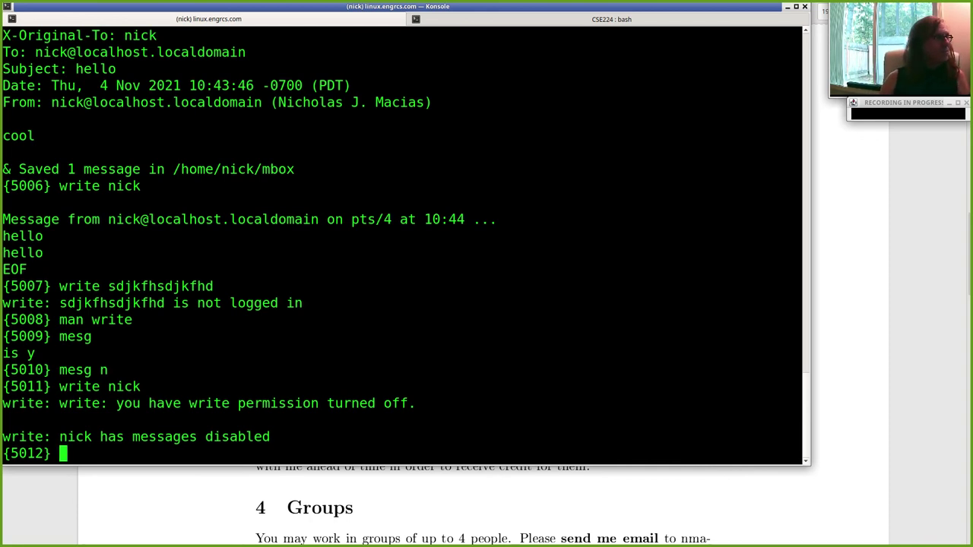
text(mesg y)
key(Return)
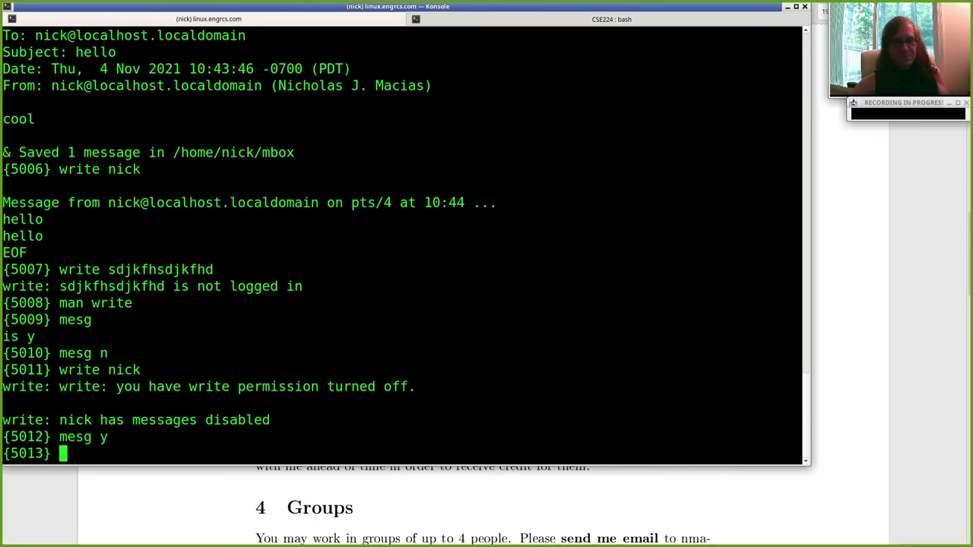
Bring the PA4.pdf assignment in Okular to the front to review its Groups through Grading sections.
click(850, 441)
scroll(571, 469, down, 2)
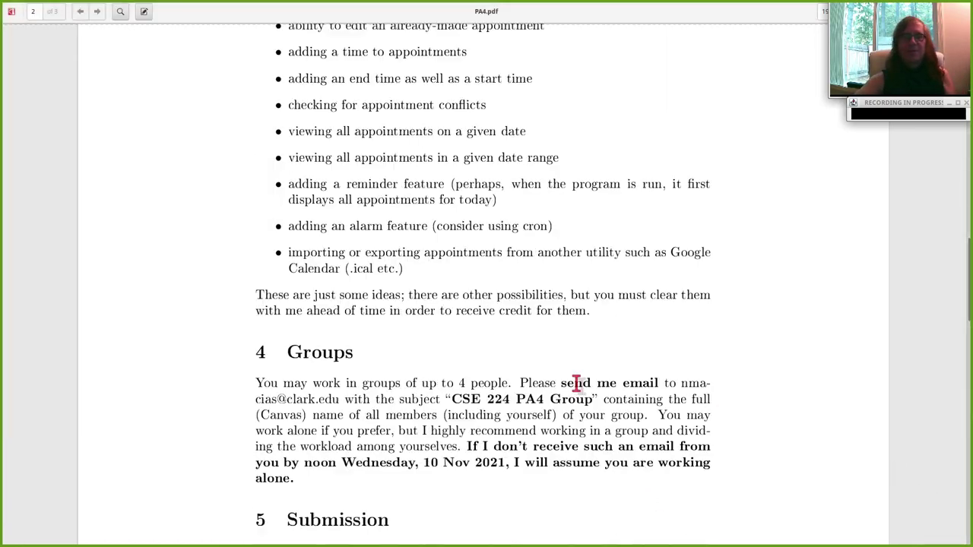
scroll(576, 390, down, 5)
scroll(575, 390, down, 5)
scroll(568, 391, down, 2)
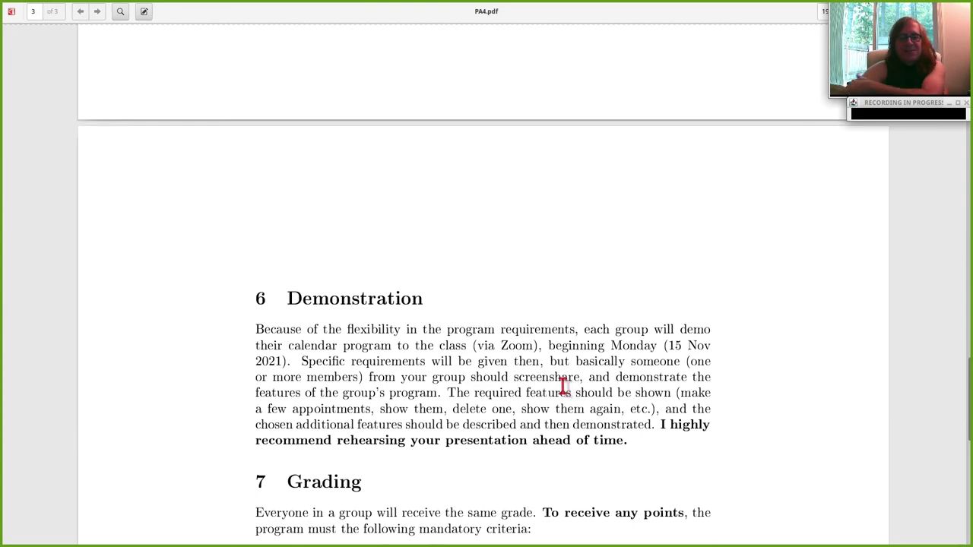
scroll(569, 387, down, 3)
scroll(566, 383, down, 5)
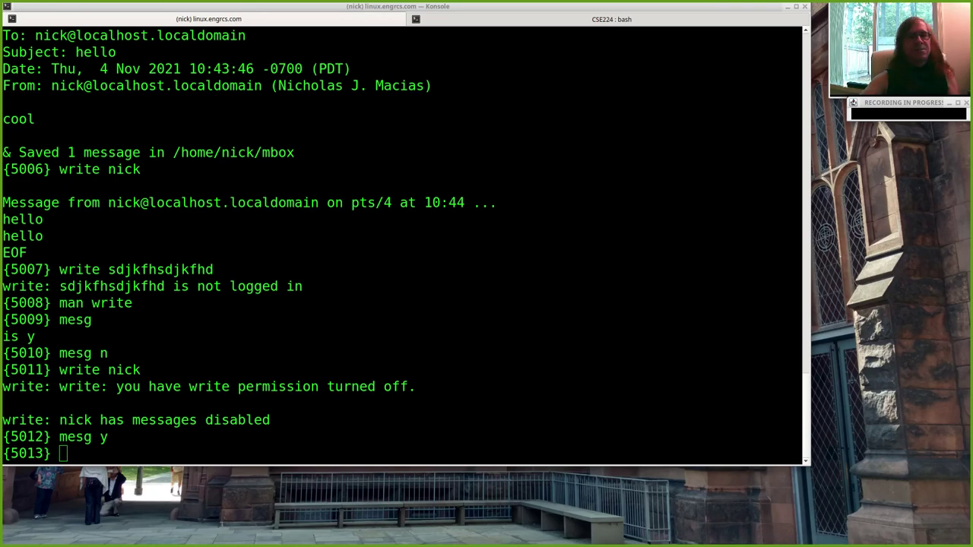
Run dialog to list box types, then show an infobox reading 'This is a test'.
click(456, 227)
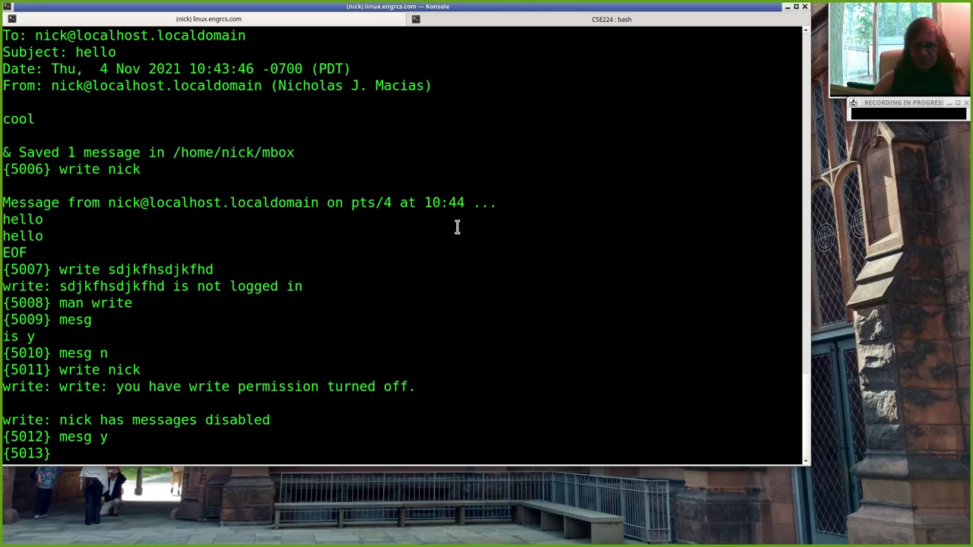
text(dialog)
key(Return)
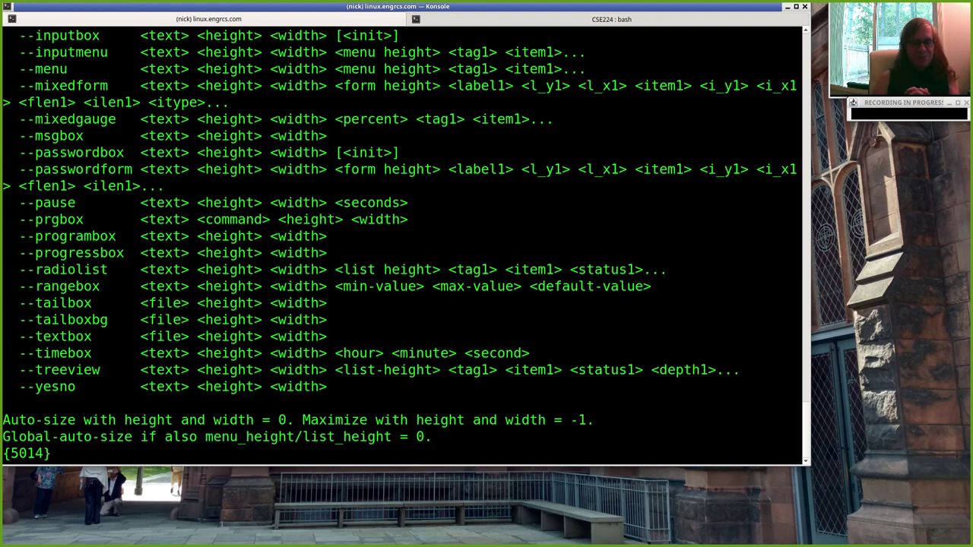
text(ialog )
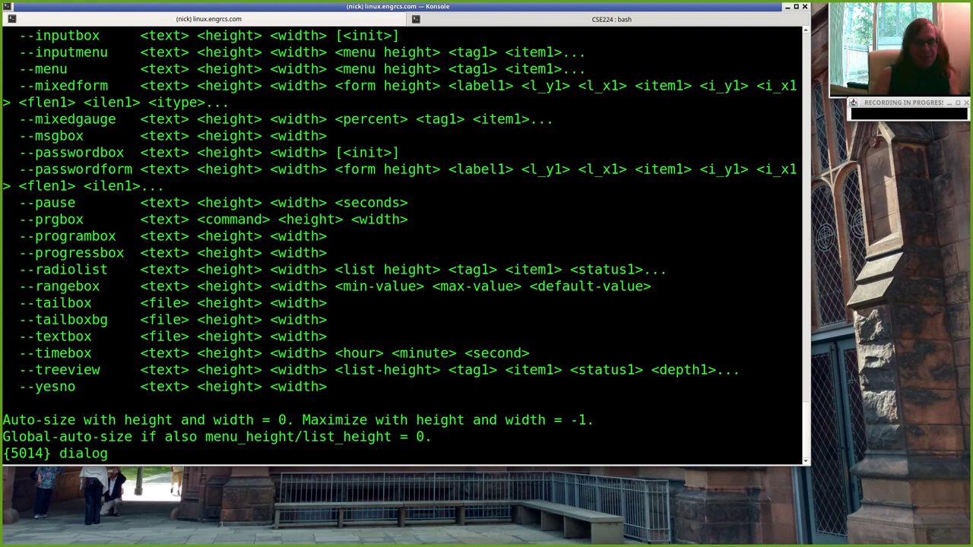
text(--infobox ")
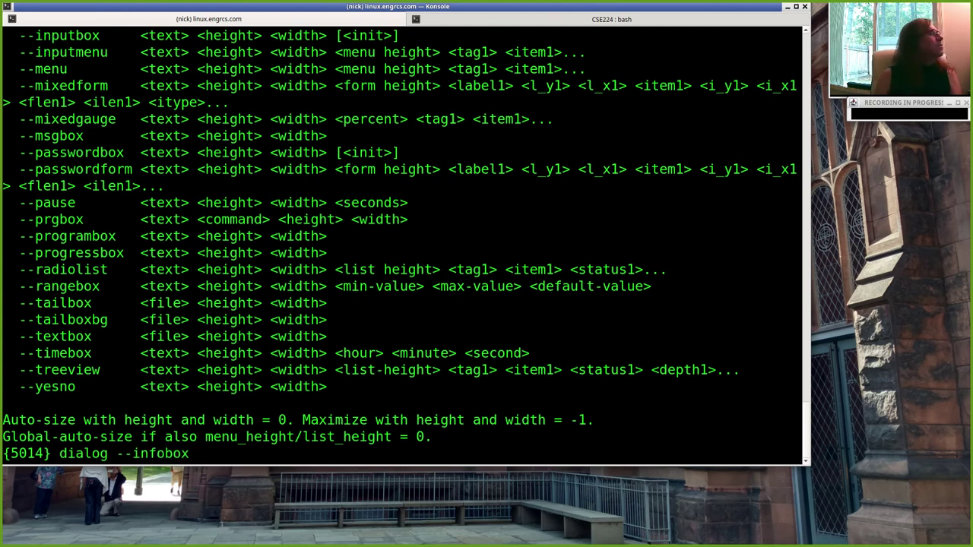
text(Thjis)
key(BackSpace)
key(BackSpace)
key(BackSpace)
text(is is a test" 0 0)
key(Return)
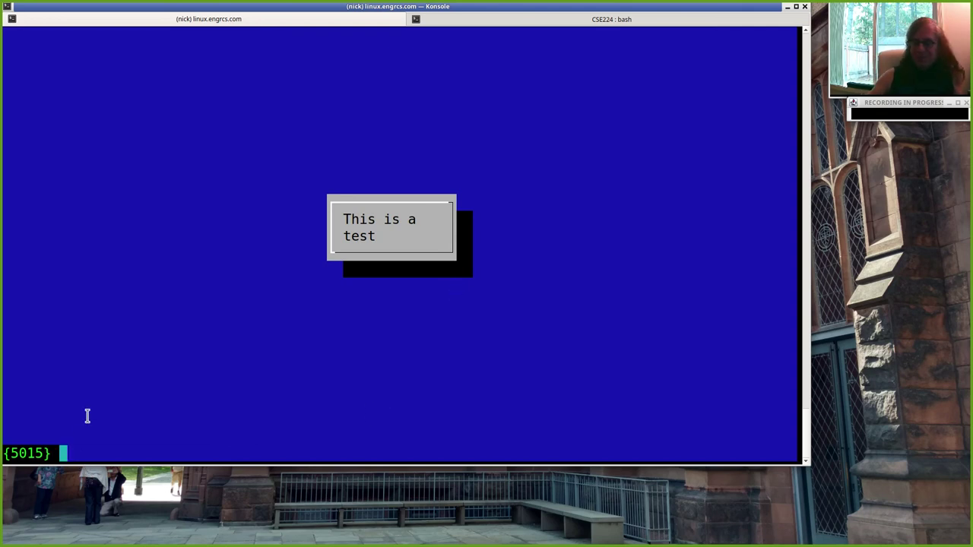
Recall the infobox command and delete part of its --infobox option.
key(Up)
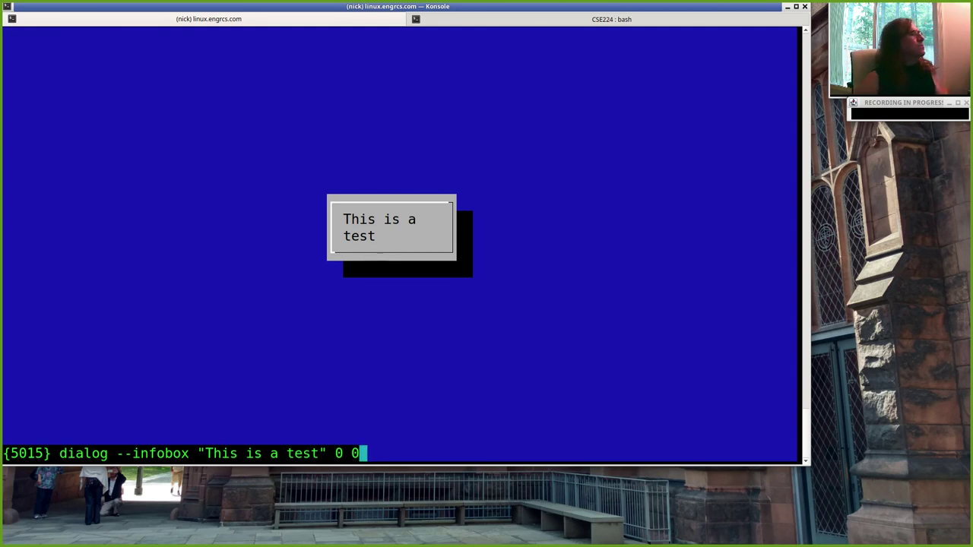
key(ctrl+Left)
key(ctrl+Left)
key(ctrl+Left)
key(ctrl+Left)
key(ctrl+Left)
key(ctrl+Left)
key(ctrl+Left)
key(Right)
key(ctrl+Right)
key(BackSpace)
key(BackSpace)
key(BackSpace)
key(BackSpace)
key(BackSpace)
key(BackSpace)
text(msgb)
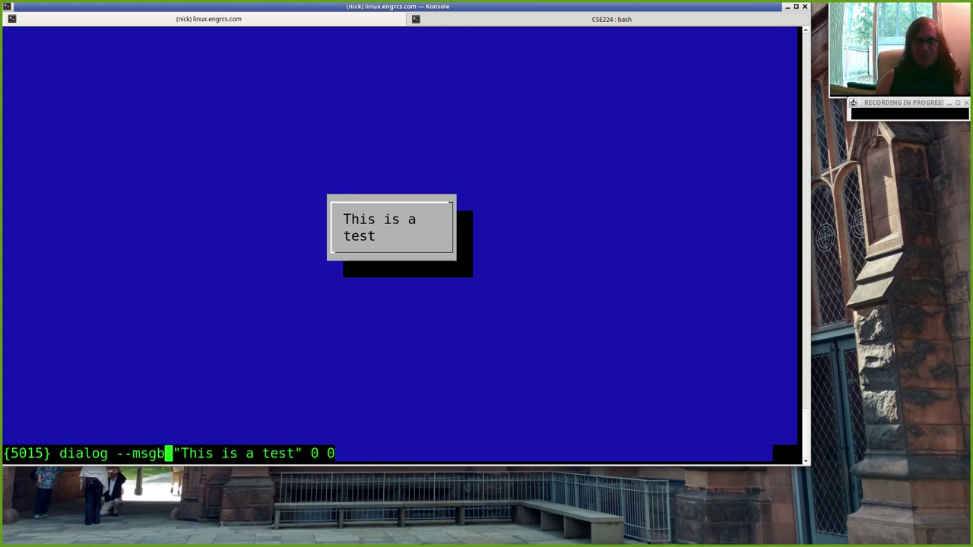
text(ox)
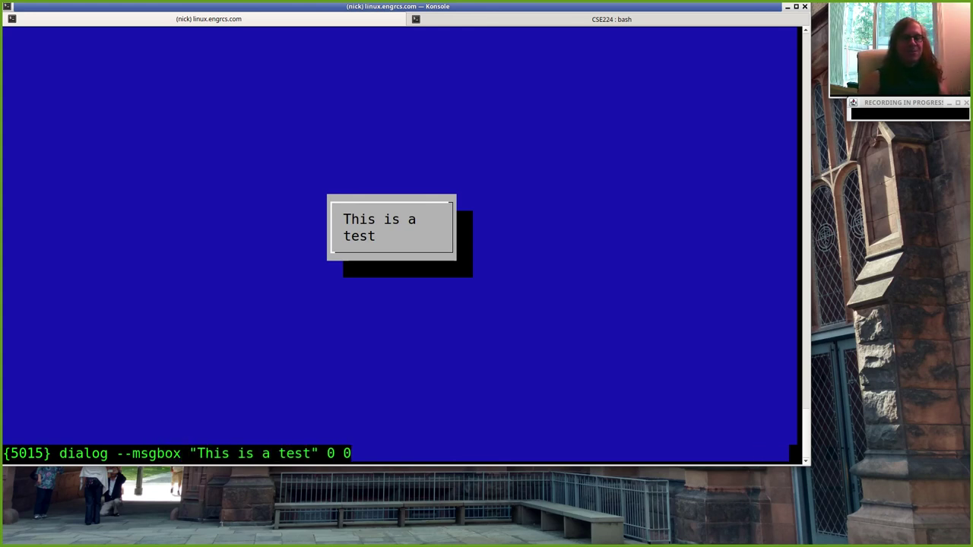
Show the 'This is a test' msgbox three times, dismissing it with OK each time.
key(Return)
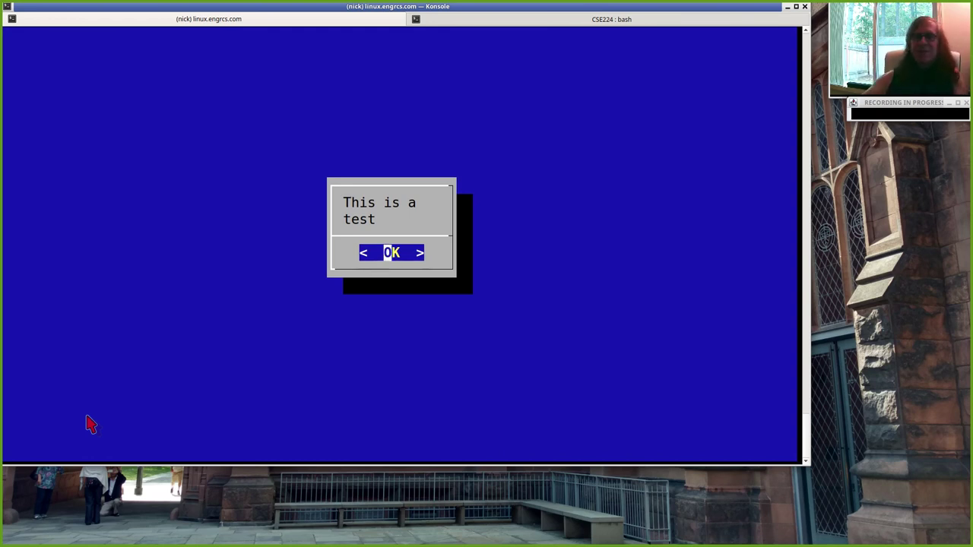
click(387, 255)
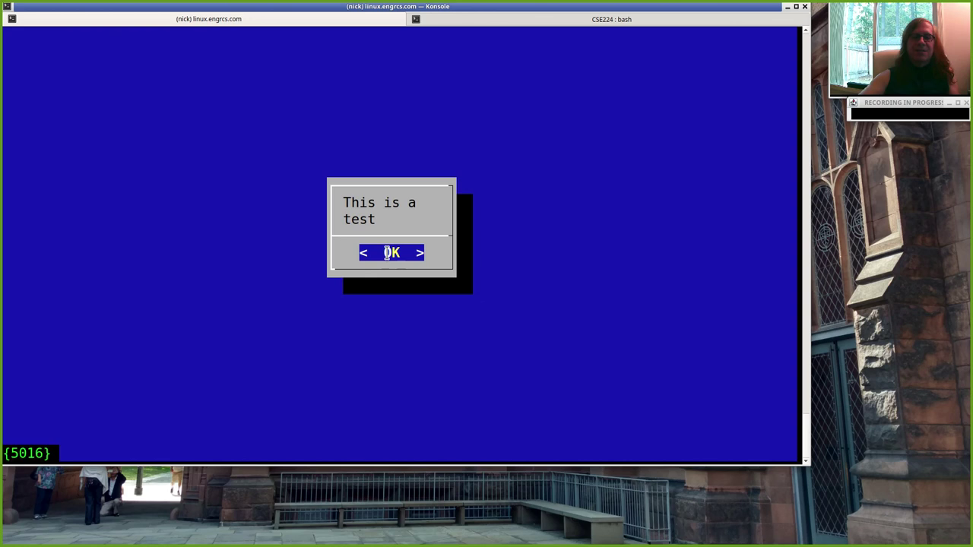
key(Up)
key(Return)
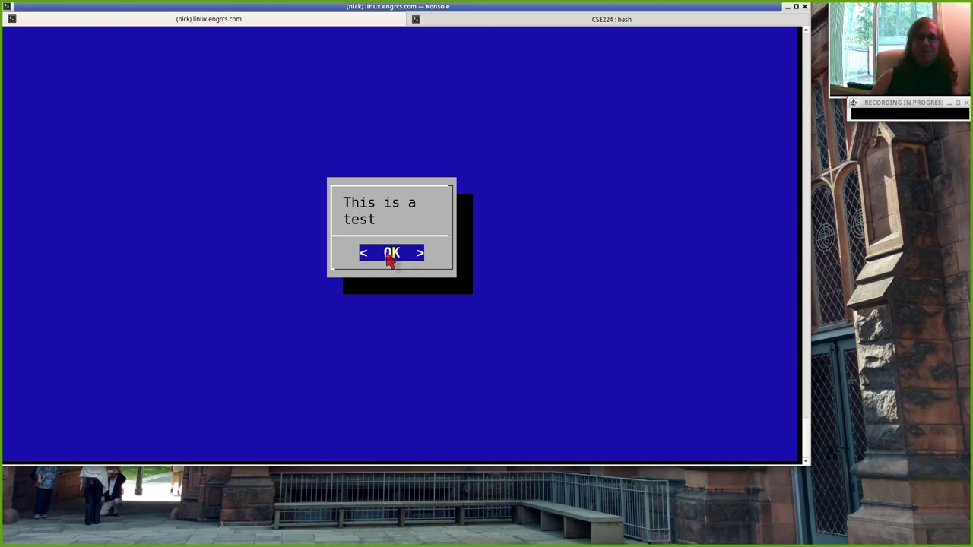
click(386, 254)
key(Up)
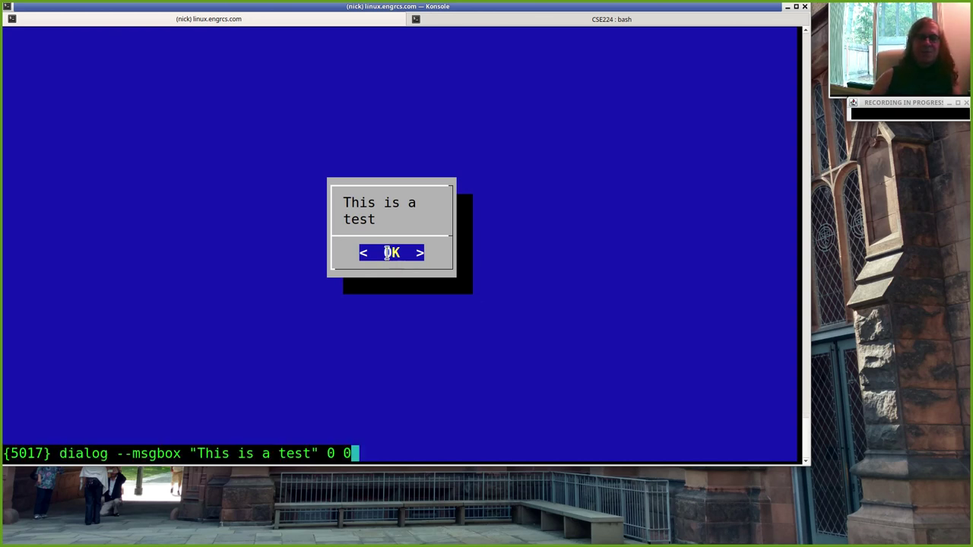
key(Return)
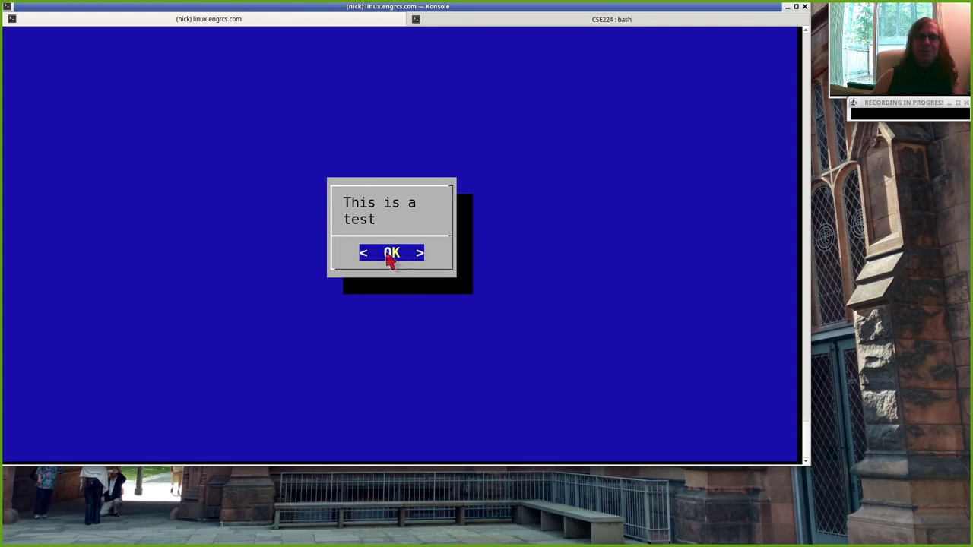
click(387, 256)
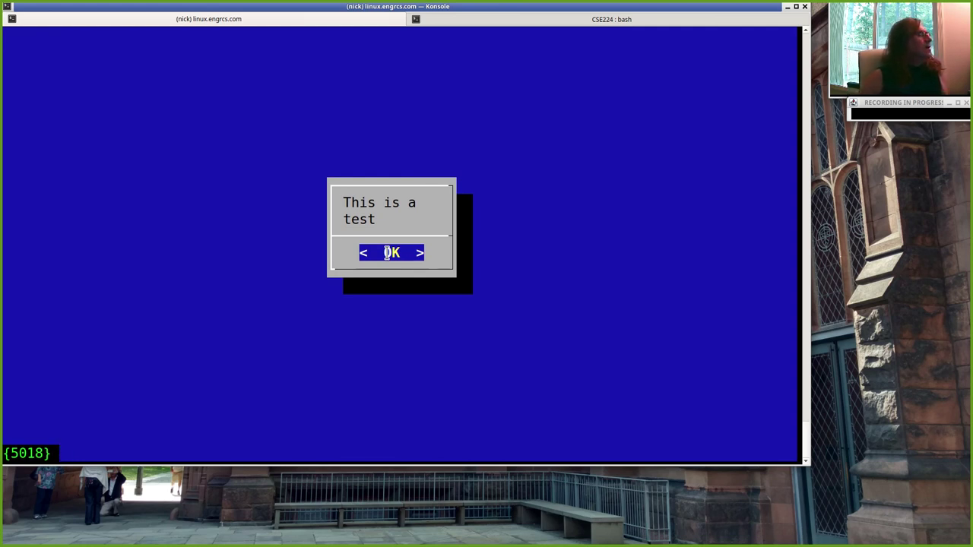
Insert --title "Important Stuff" after dialog in the msgbox command, run it, and close the box.
key(Up)
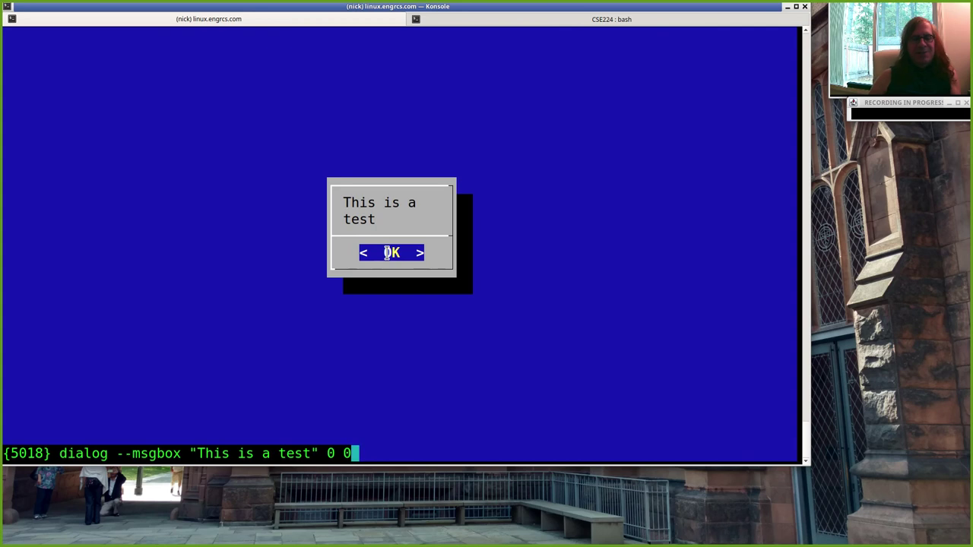
key(Left)
key(Left)
key(Left)
key(Left)
key(Left)
key(Left)
key(ctrl+Left)
key(ctrl+Left)
key(ctrl+Left)
key(ctrl+Right)
text(--)
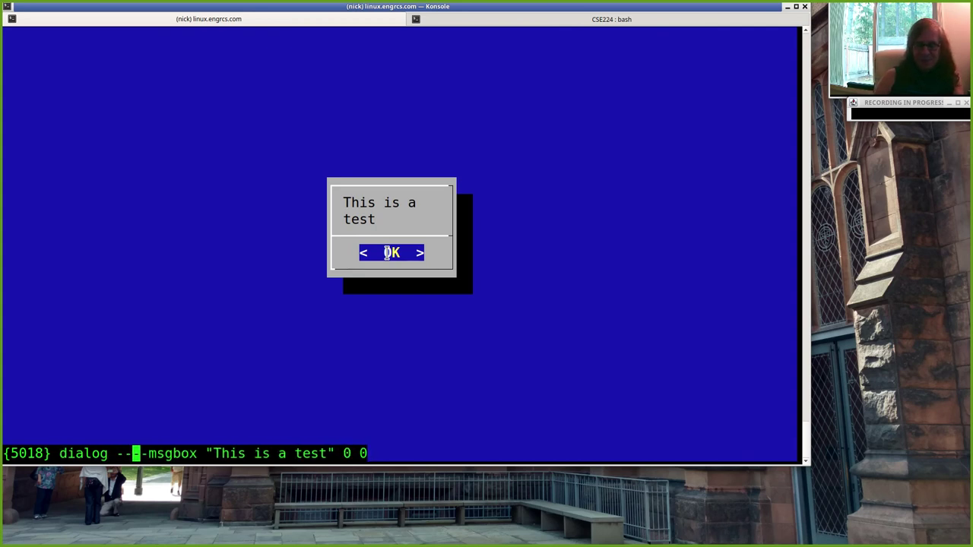
text(tit)
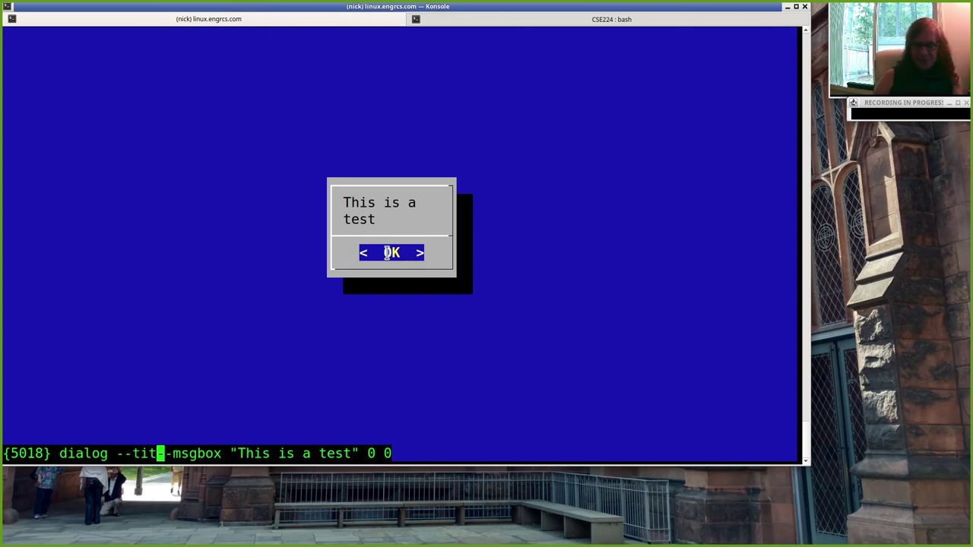
text(le "Inportant Stuff")
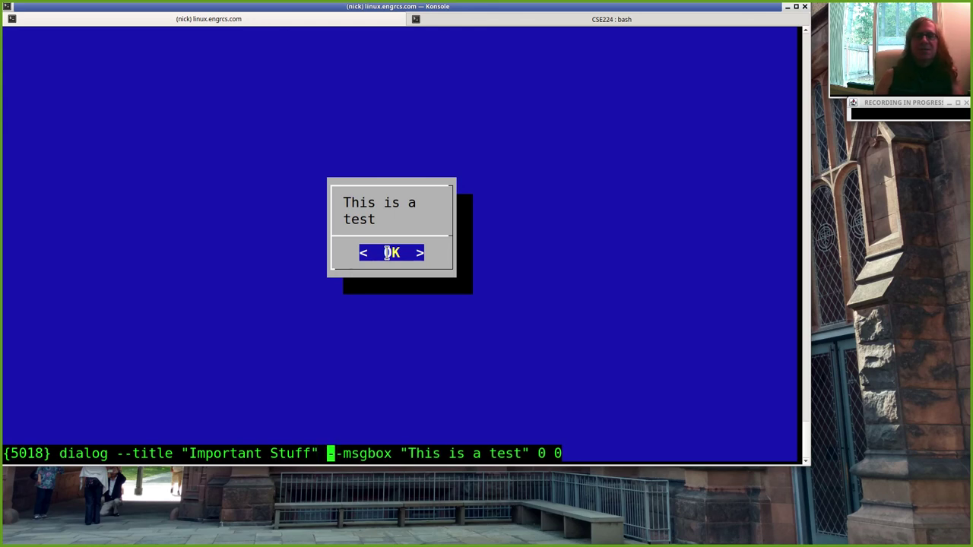
key(Return)
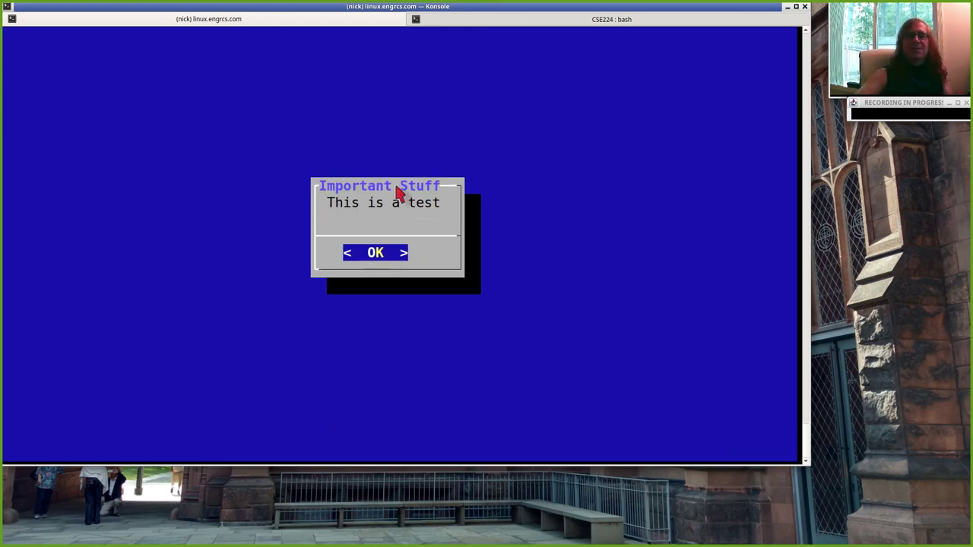
key(Return)
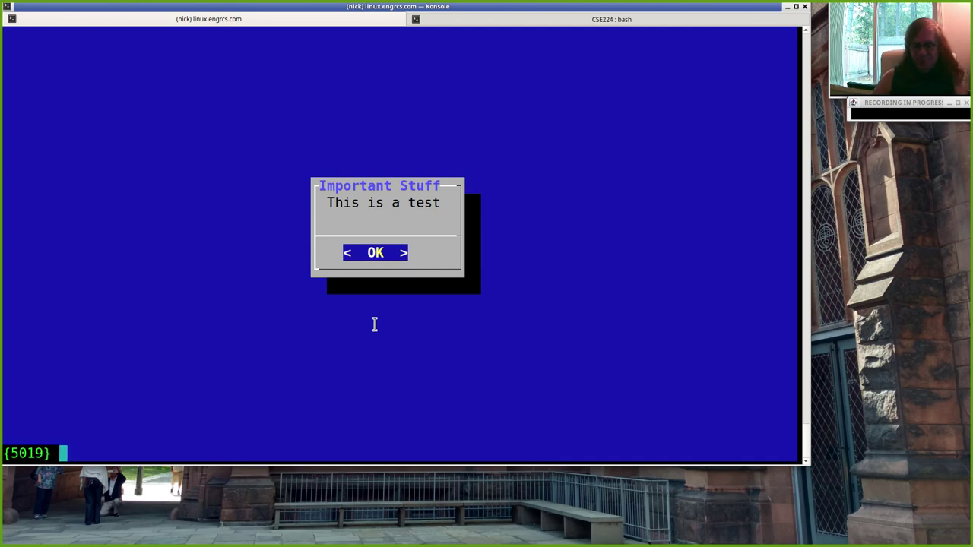
text(magh)
Run dialog --infobox "`cowsay Hello`" and add fresh prompt lines below the cow box.
key(BackSpace)
key(BackSpace)
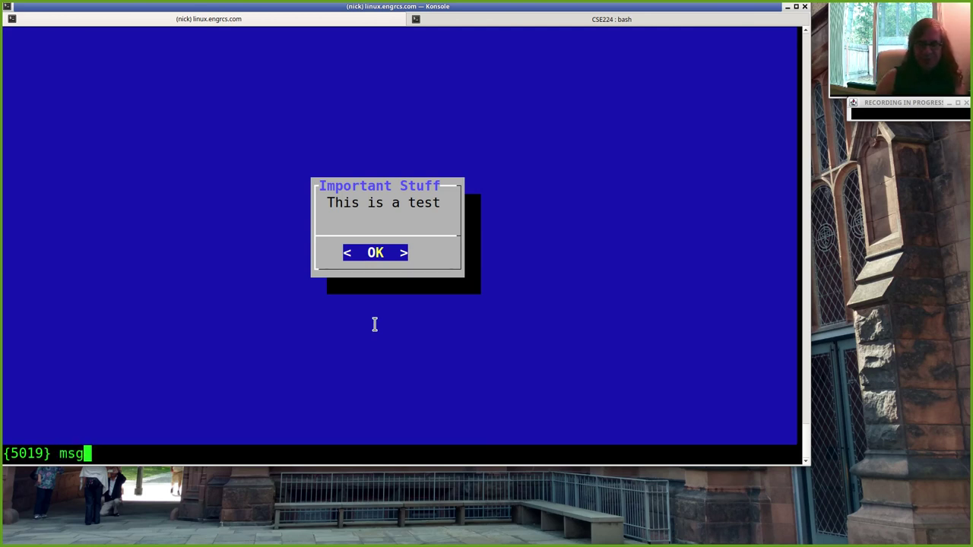
key(BackSpace)
key(BackSpace)
text(dialog --)
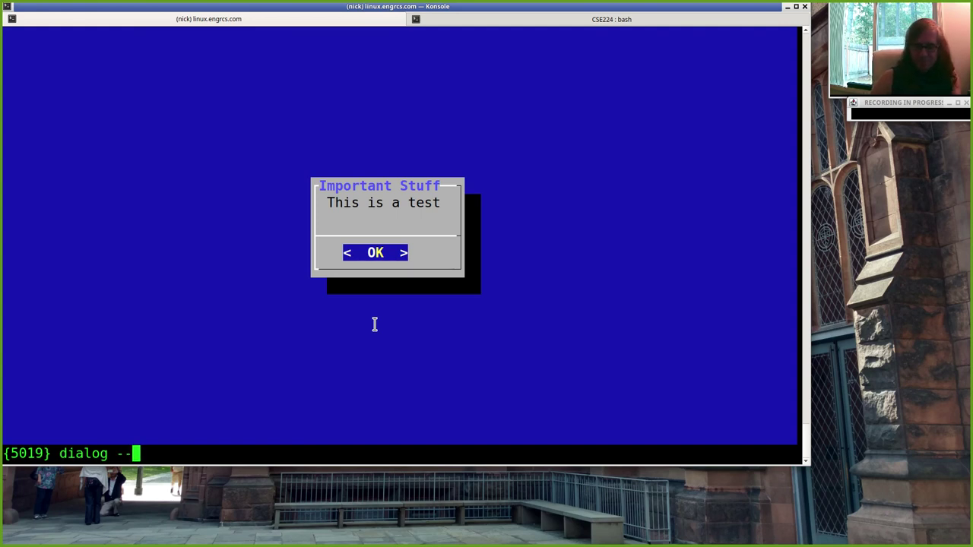
text(infobox )
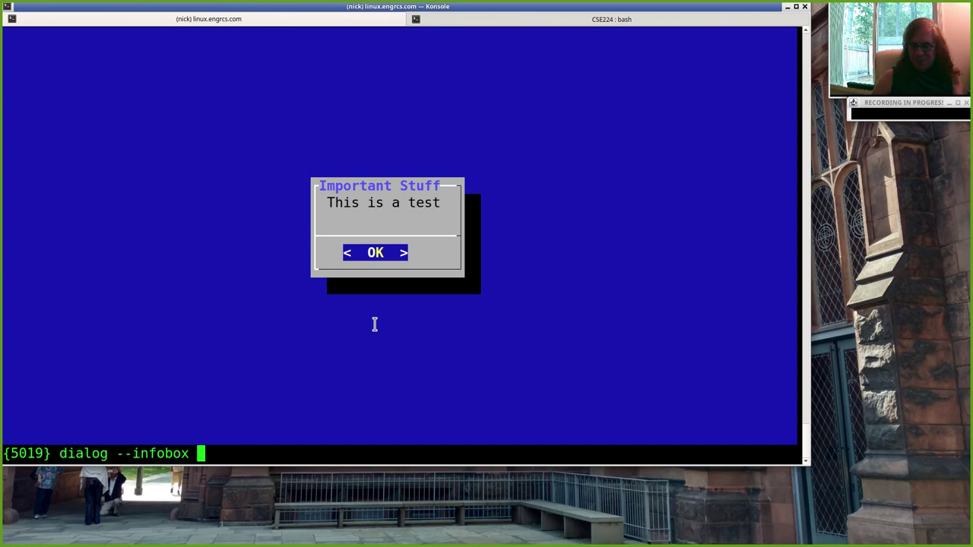
text("`cowsay )
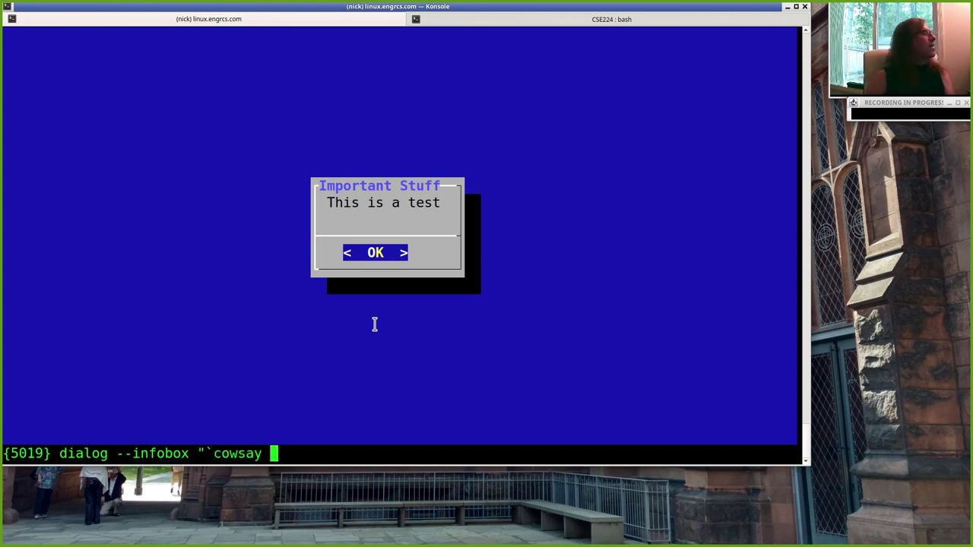
text(Hello)
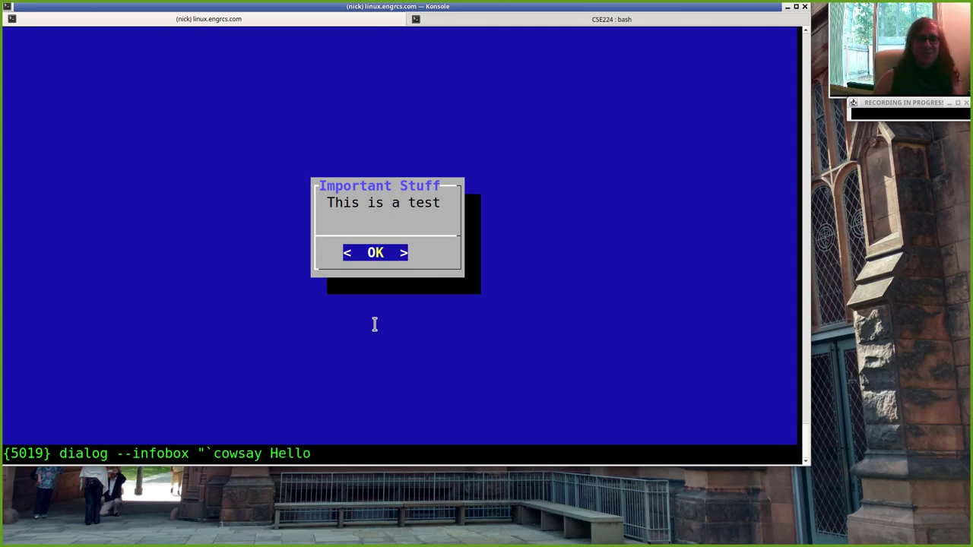
text(`" )
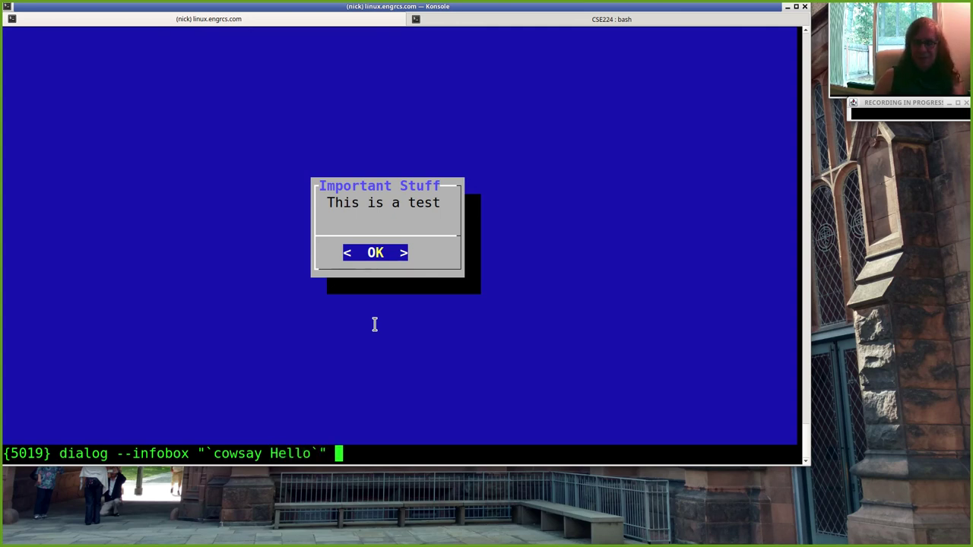
text(0 0)
key(Return)
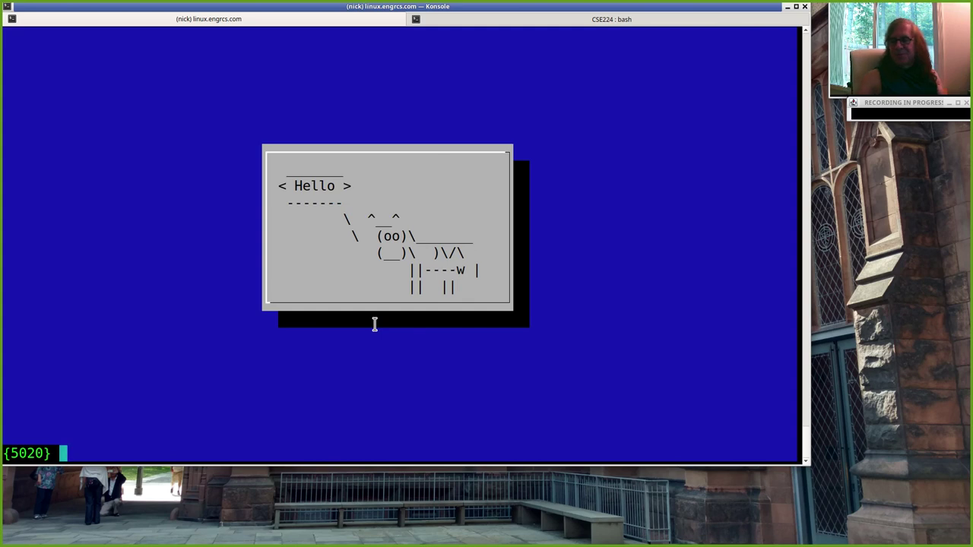
click(147, 282)
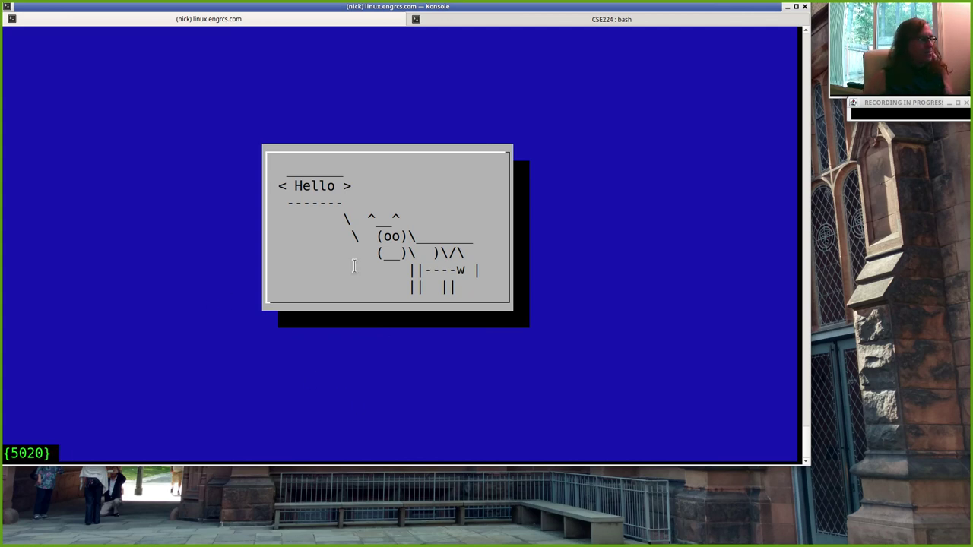
key(Return)
key(Return)
key(Return)
key(Return)
key(Return)
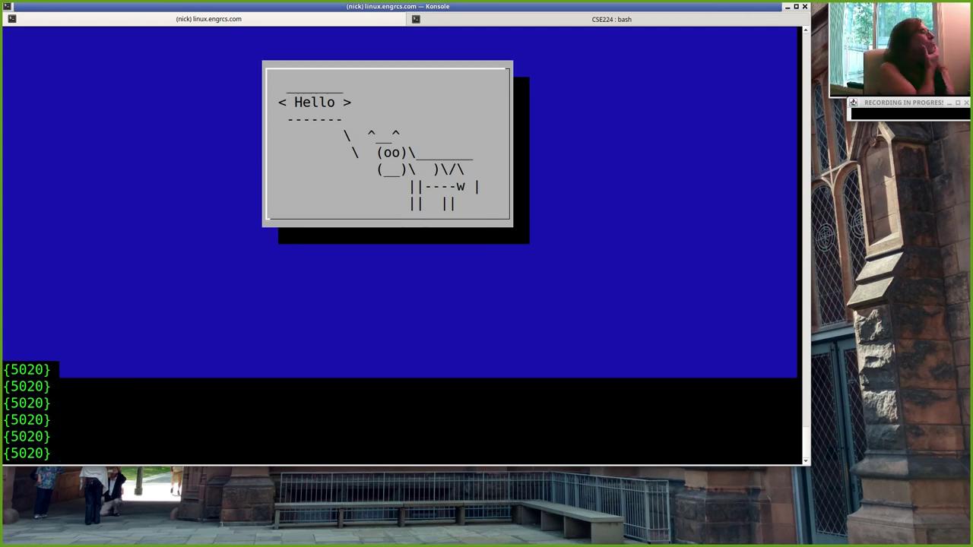
text(dialog --yesno )
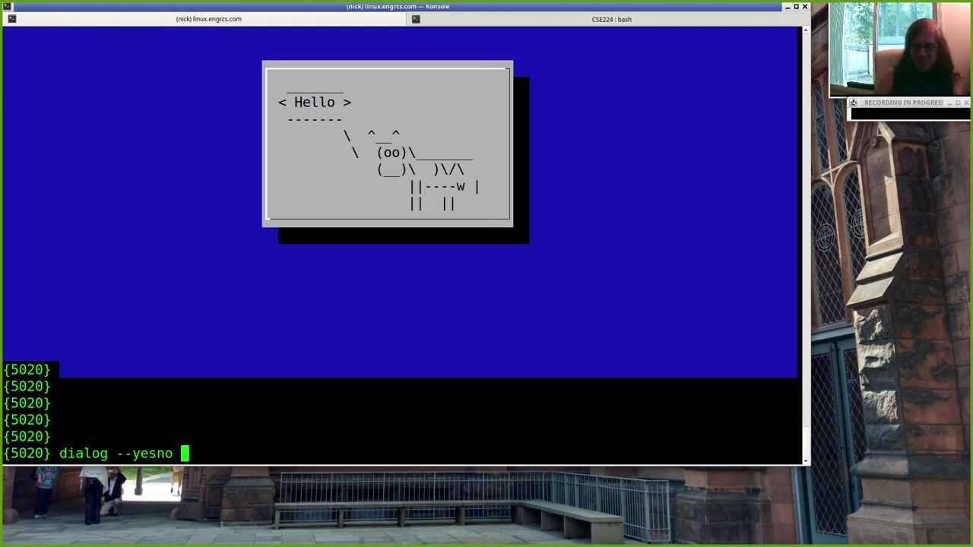
text("Well???" 0 0)
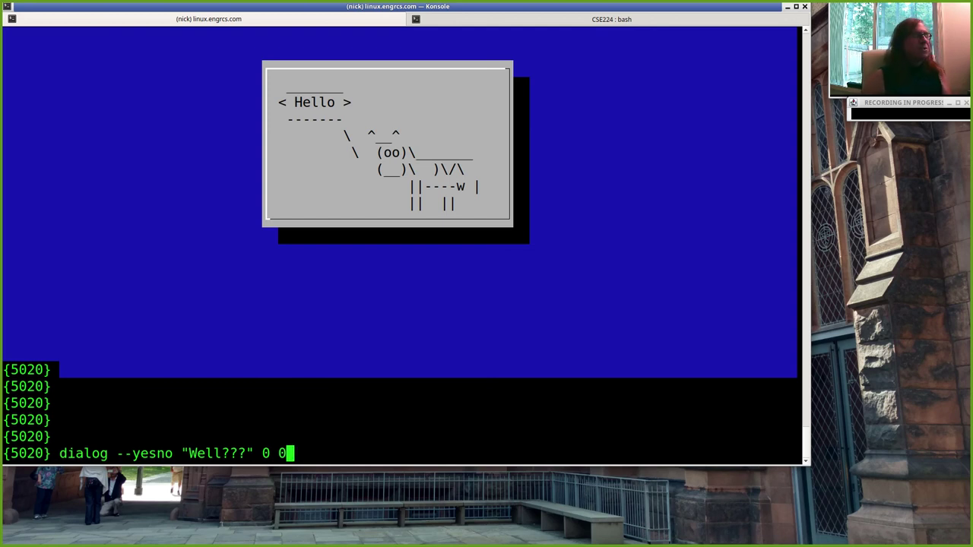
Run the 'Well???' yes/no dialog, answer No, and echo $? to show status 1.
key(Return)
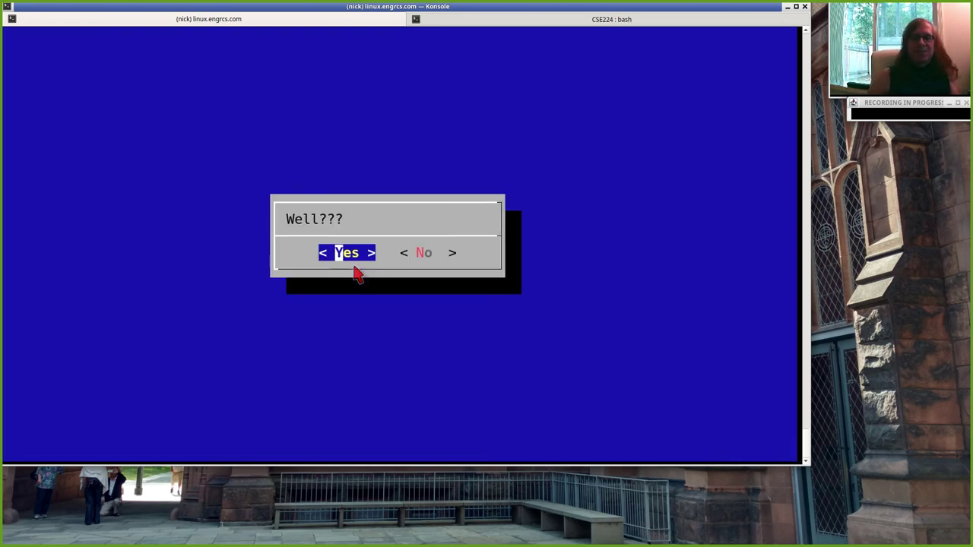
key(Right)
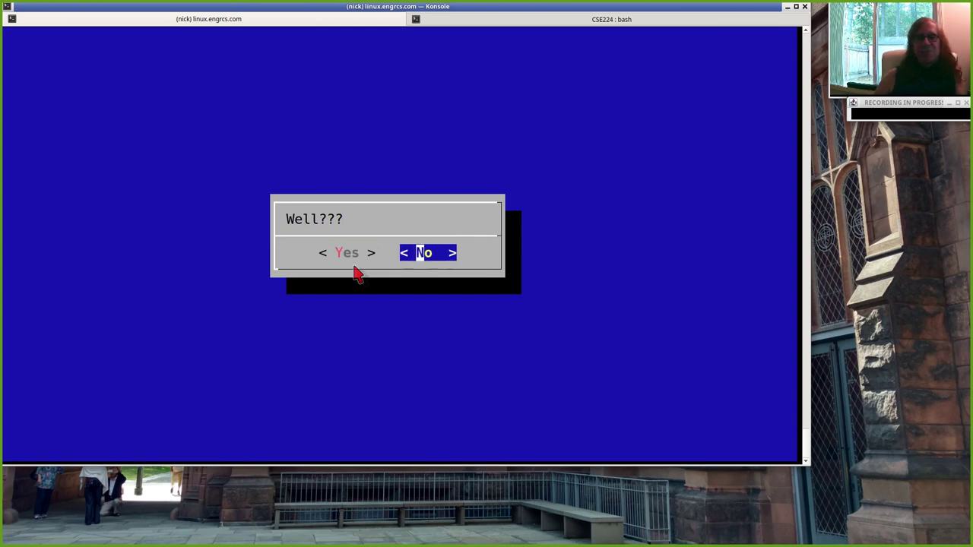
key(Left)
key(Right)
key(Left)
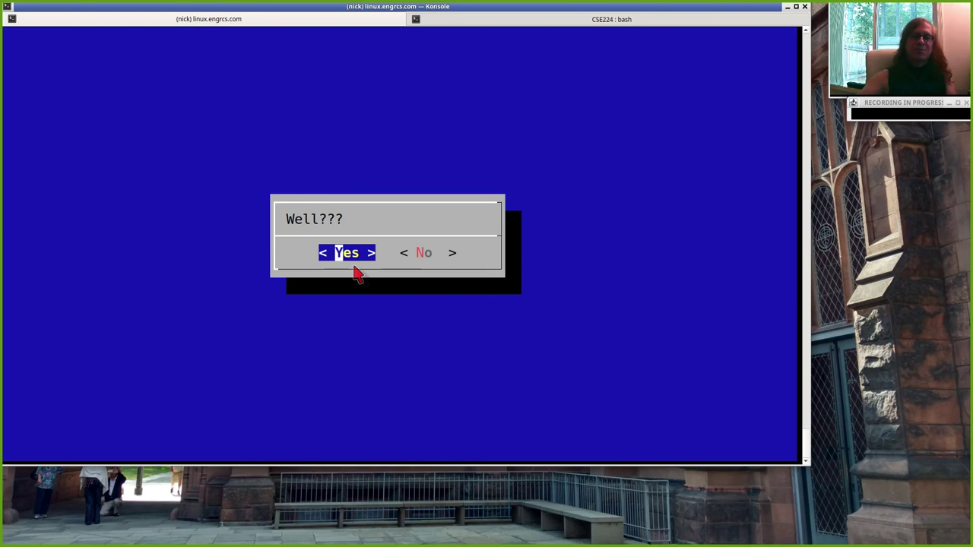
click(422, 258)
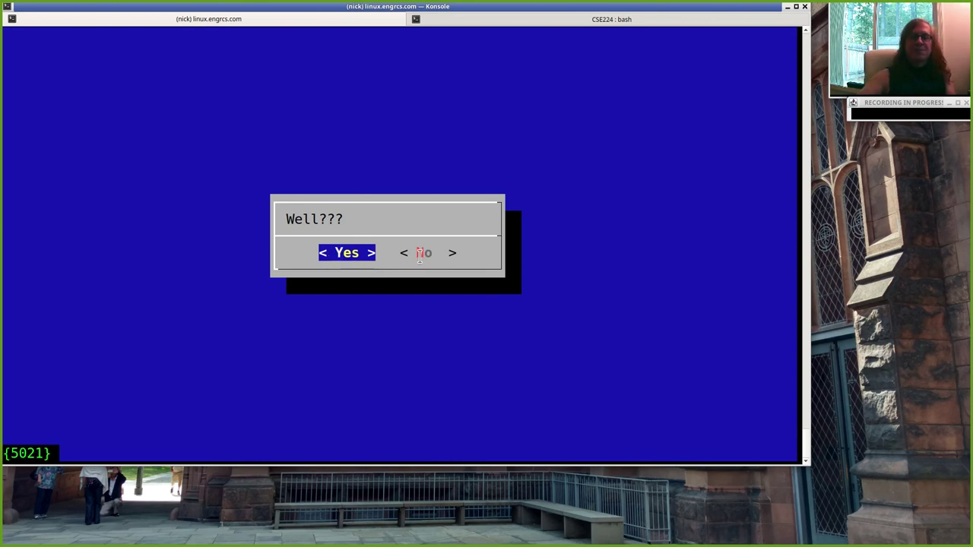
text(echo $?)
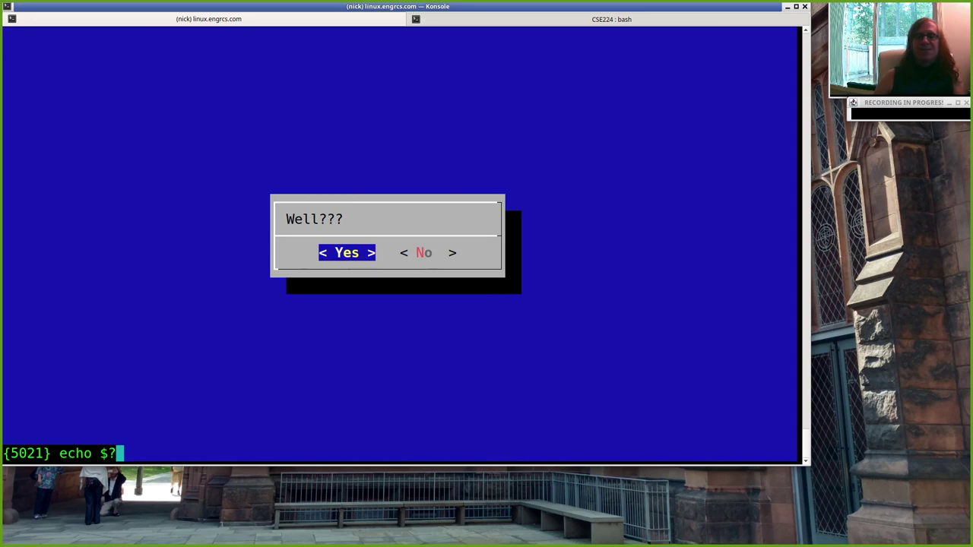
key(Return)
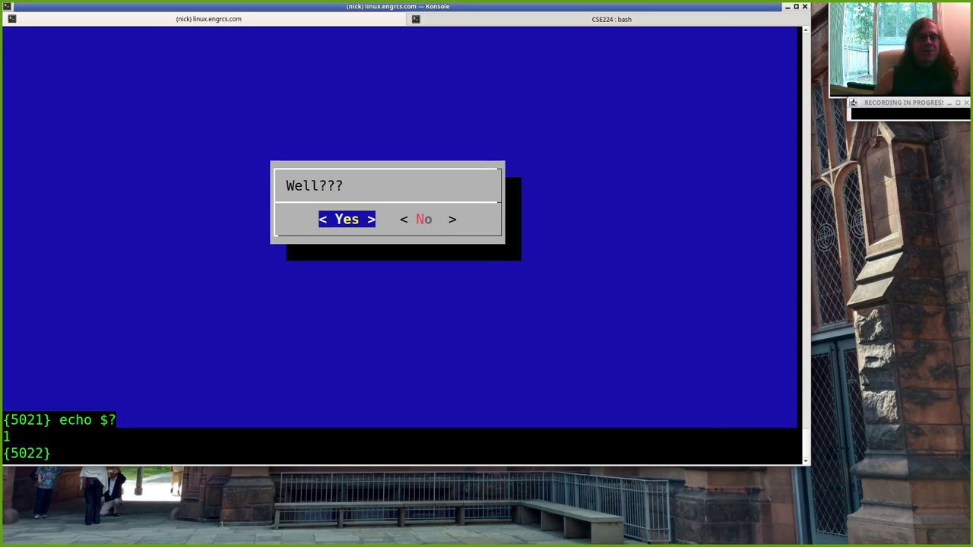
Rerun the 'Well???' dialog, answer Yes, and echo $? to show status 0.
key(Up)
key(Up)
key(Return)
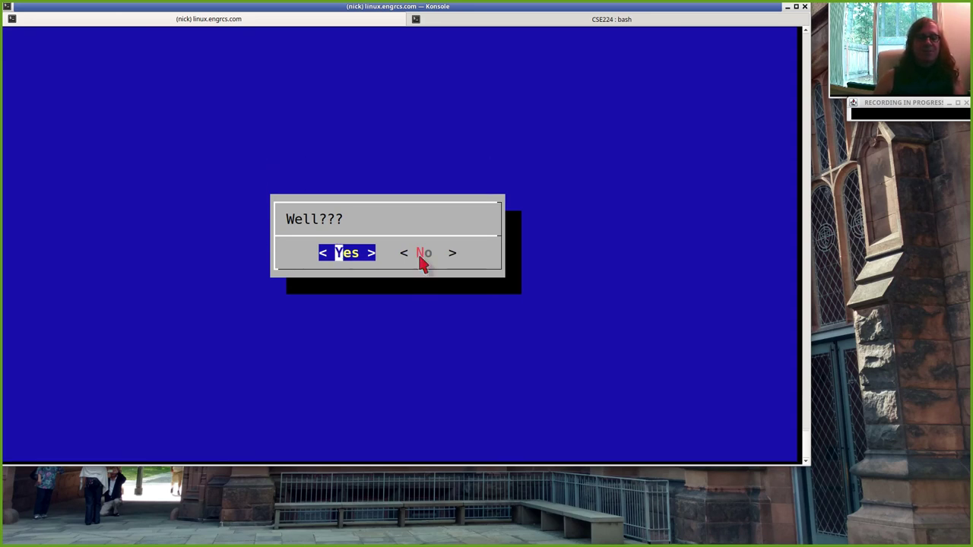
key(Return)
key(Up)
key(Up)
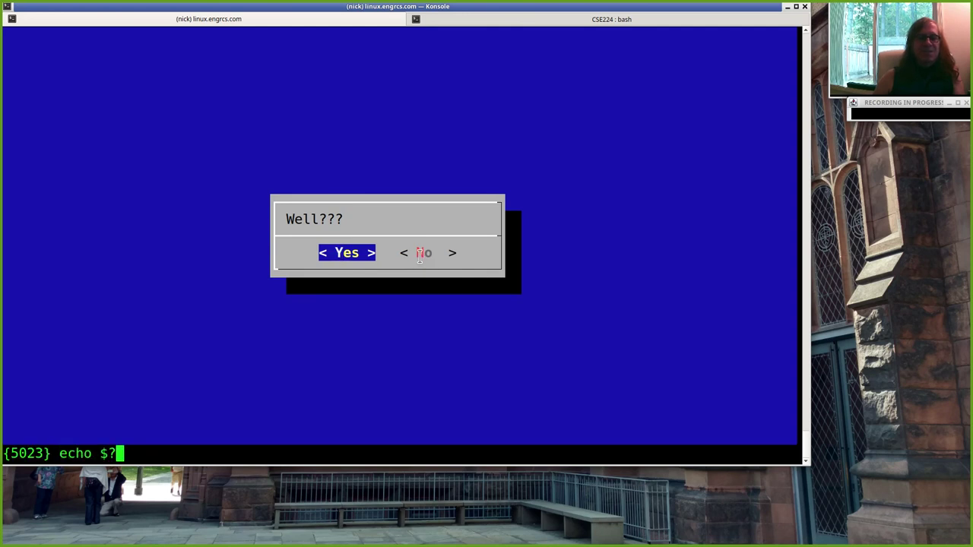
key(Return)
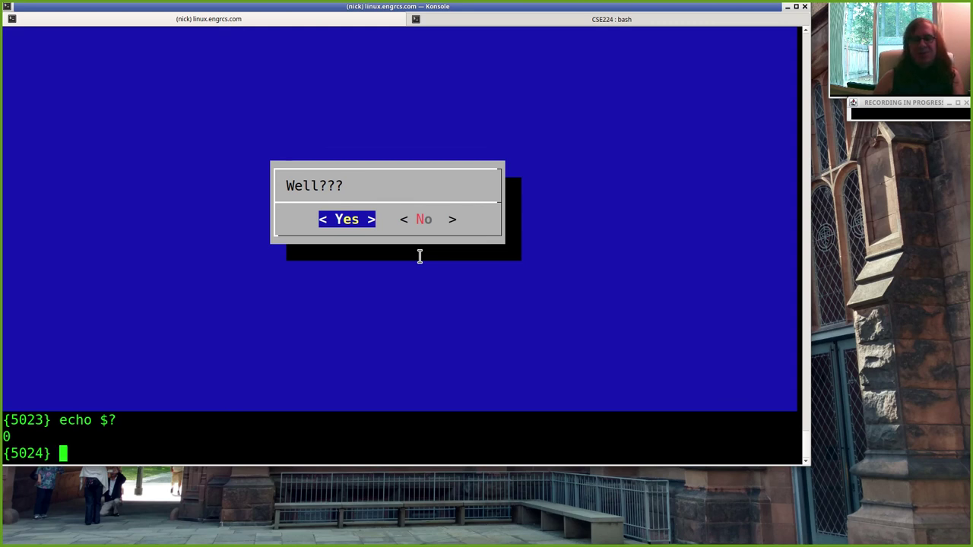
text(dfjkhasjkfhjksdhfsdj)
Run a nonsense command and echo $? twice, showing 127 and then 0.
key(Return)
text(echo $?)
key(Return)
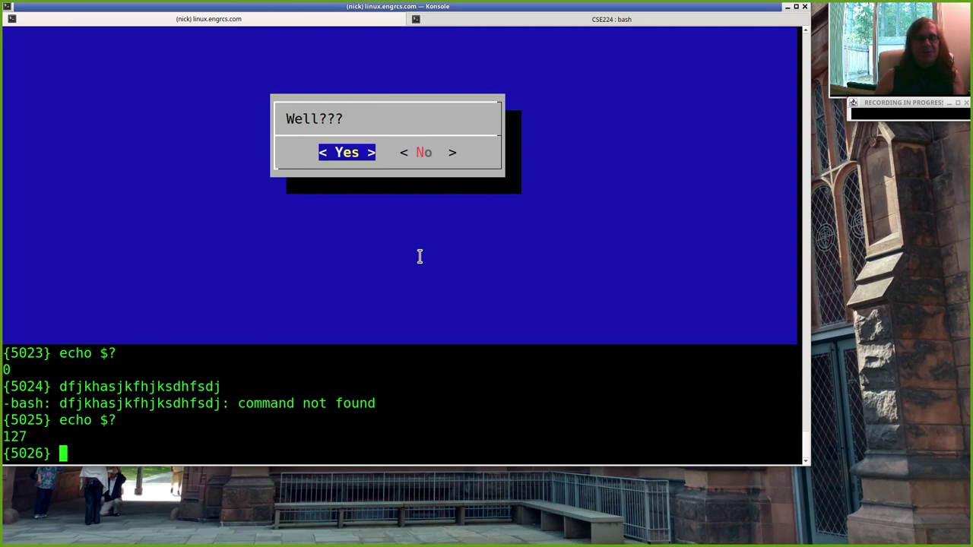
key(Up)
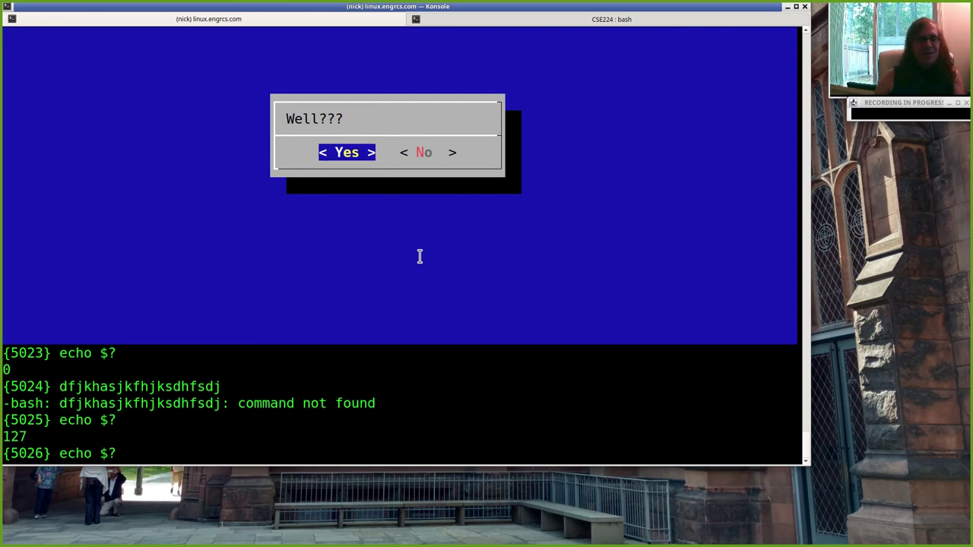
key(Return)
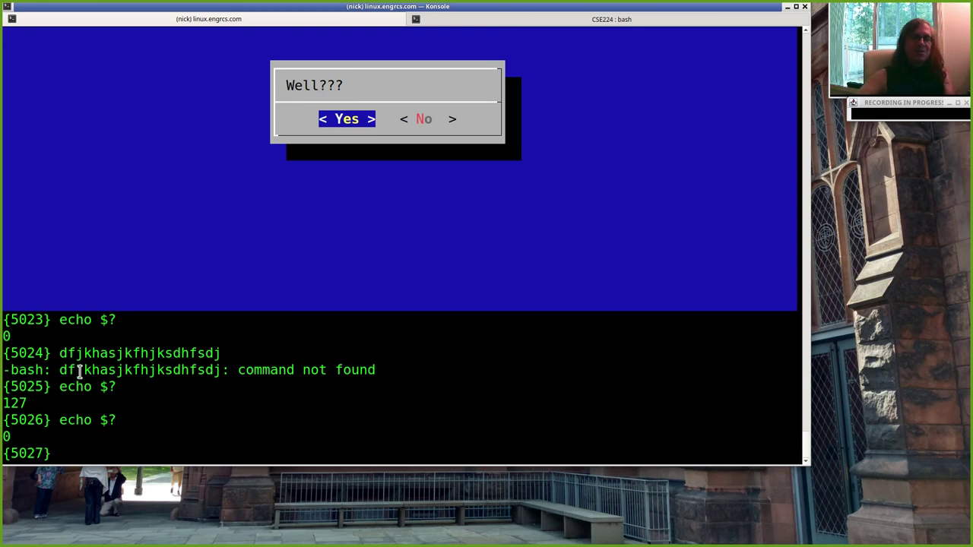
Select the echo $? command text and the 0 status value in the output.
drag(61, 386, 123, 386)
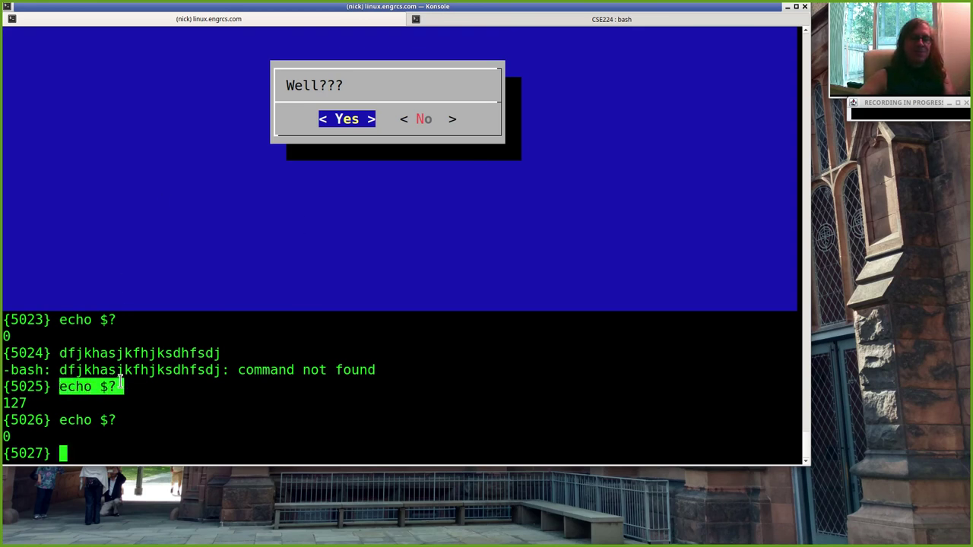
double_click(15, 437)
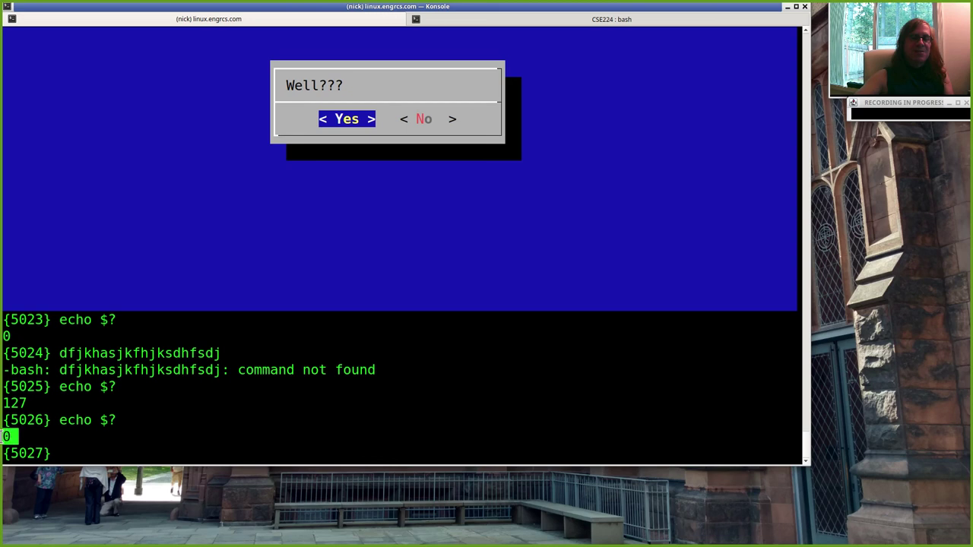
click(44, 437)
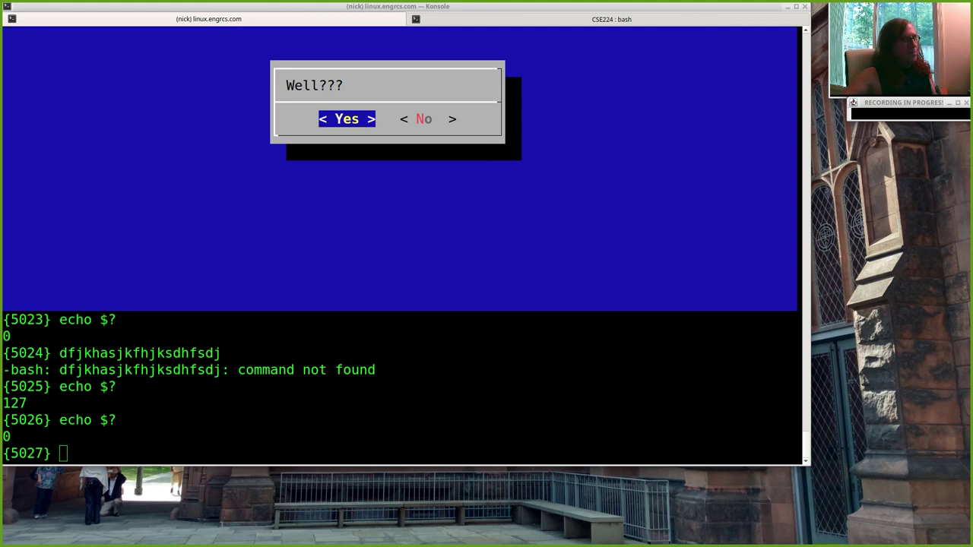
click(267, 434)
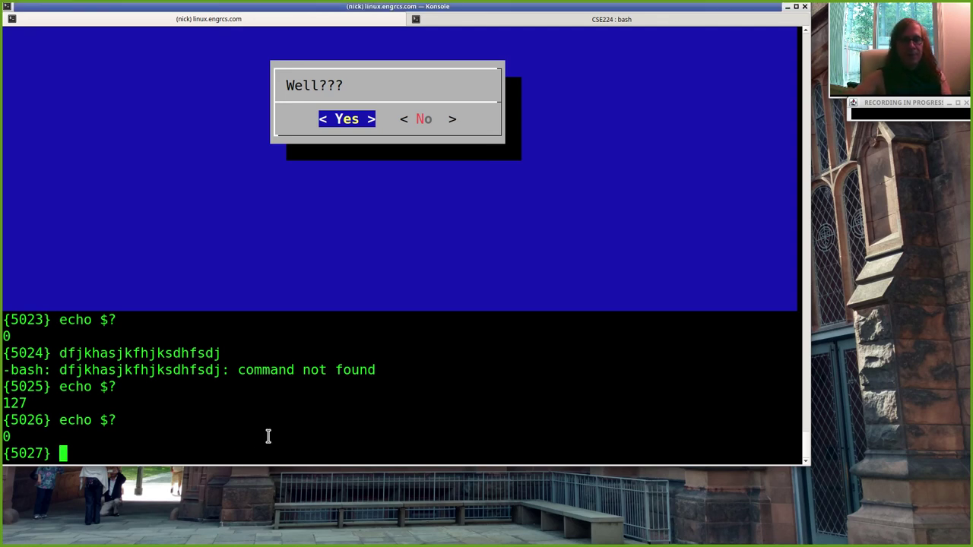
Rerun the 'hahaha' radiolist dialog, mark 'last', and accept so it returns 'last'.
key(Up)
key(Up)
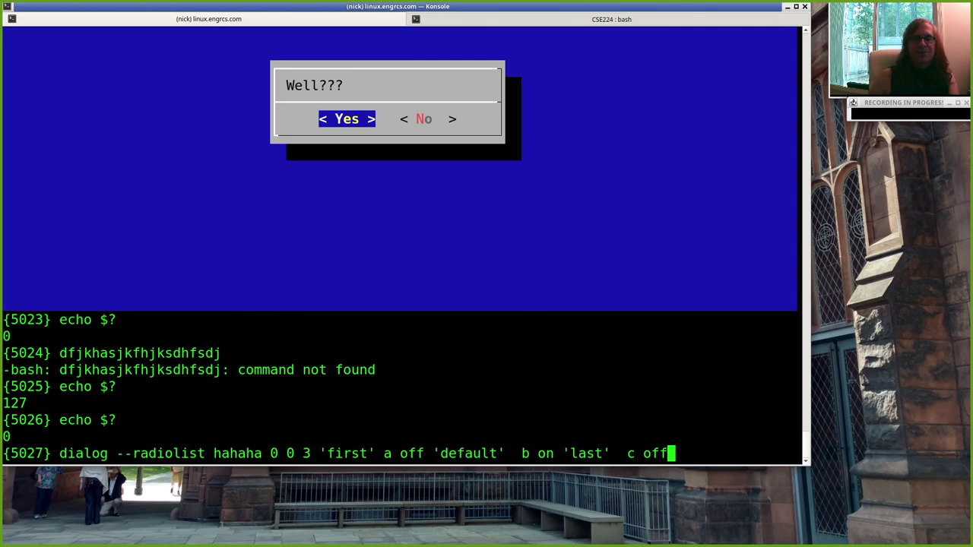
key(Return)
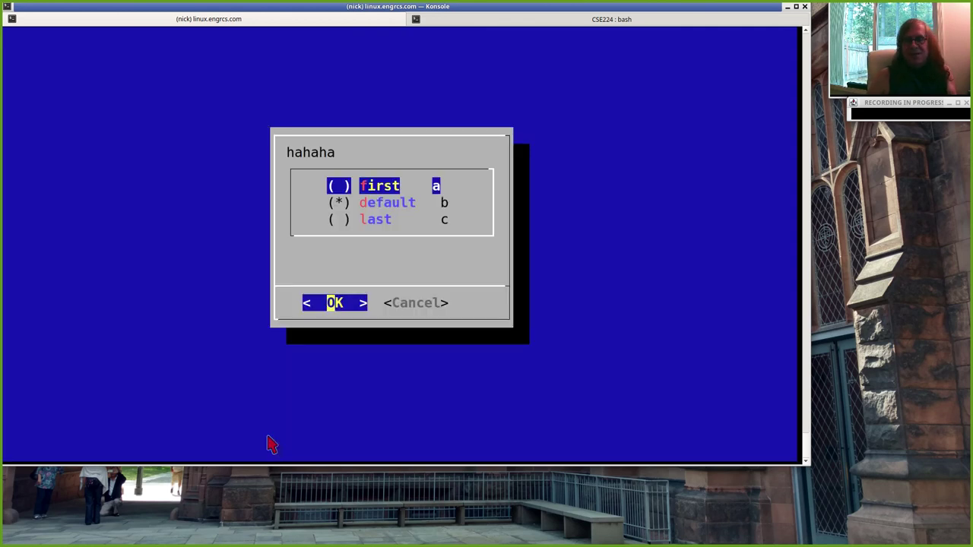
key(space)
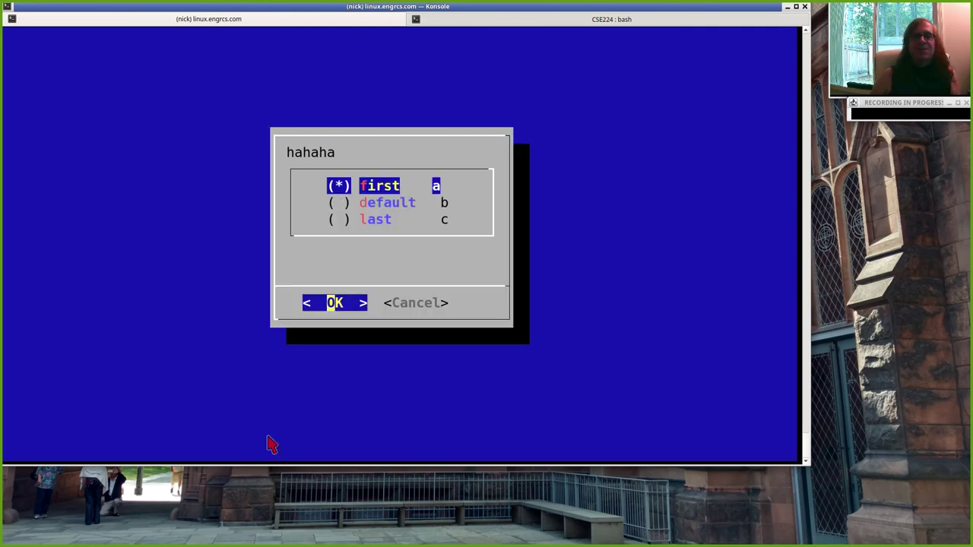
key(Down)
key(Down)
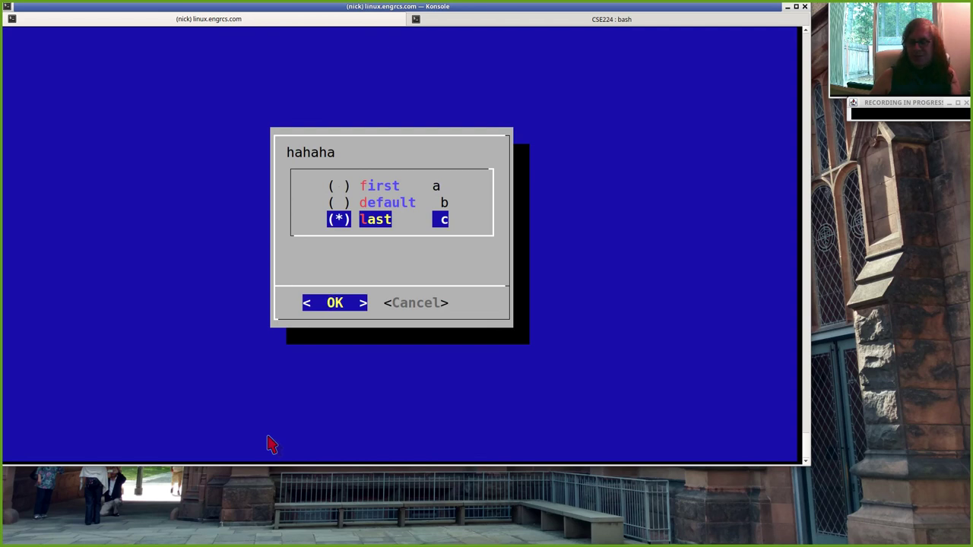
key(Return)
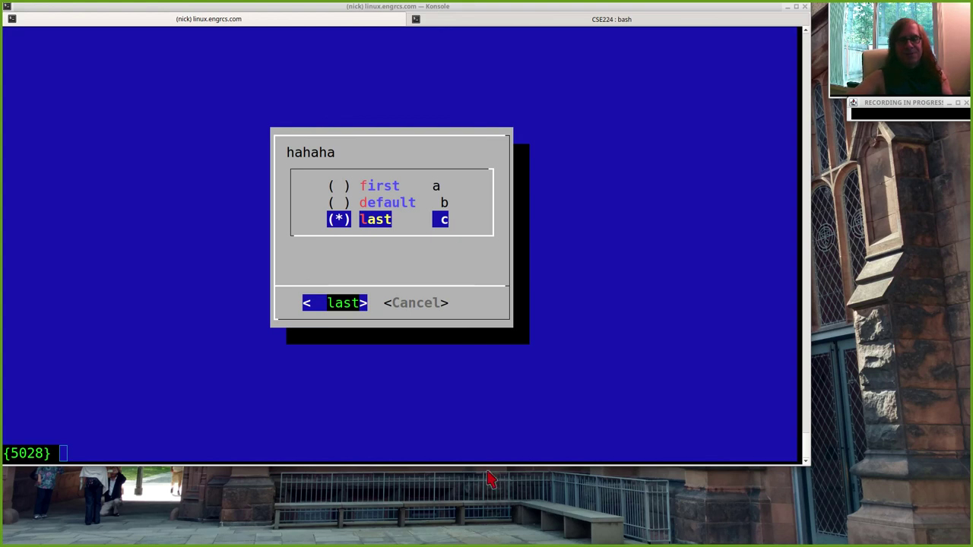
Run the 'Title Here' calendar dialog for November 2021 and accept 25/11/2021.
click(497, 450)
text(dialog --calendar 'Title Here' 0 0 15 11 2021)
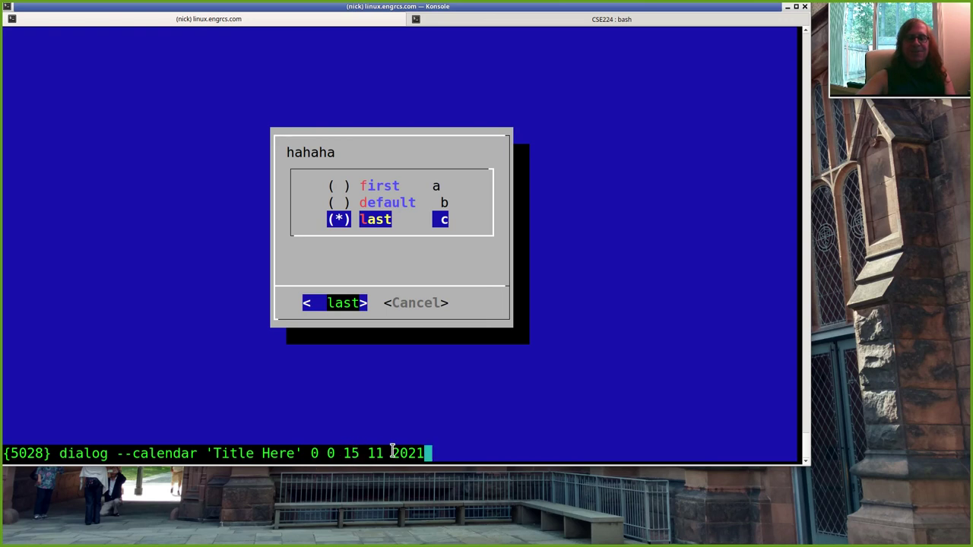
key(Left)
key(Right)
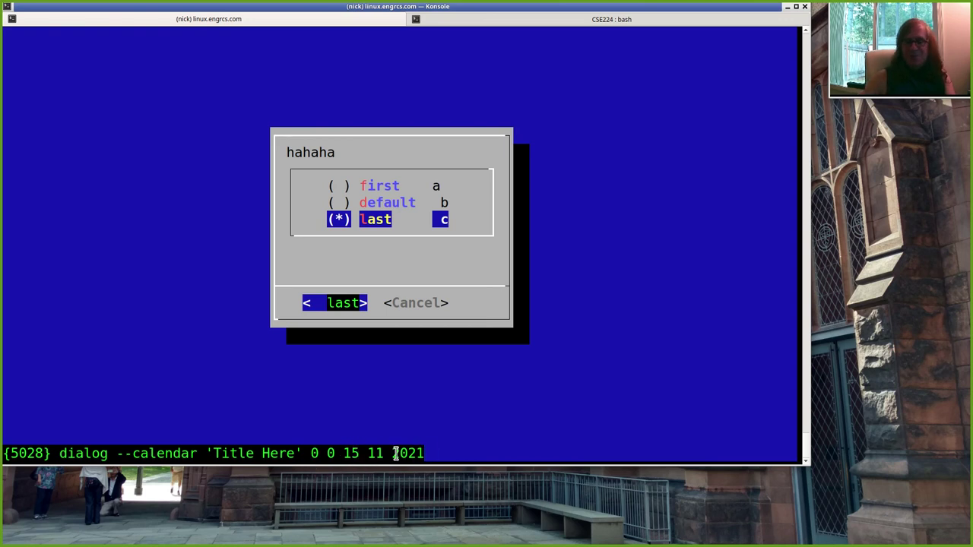
key(Return)
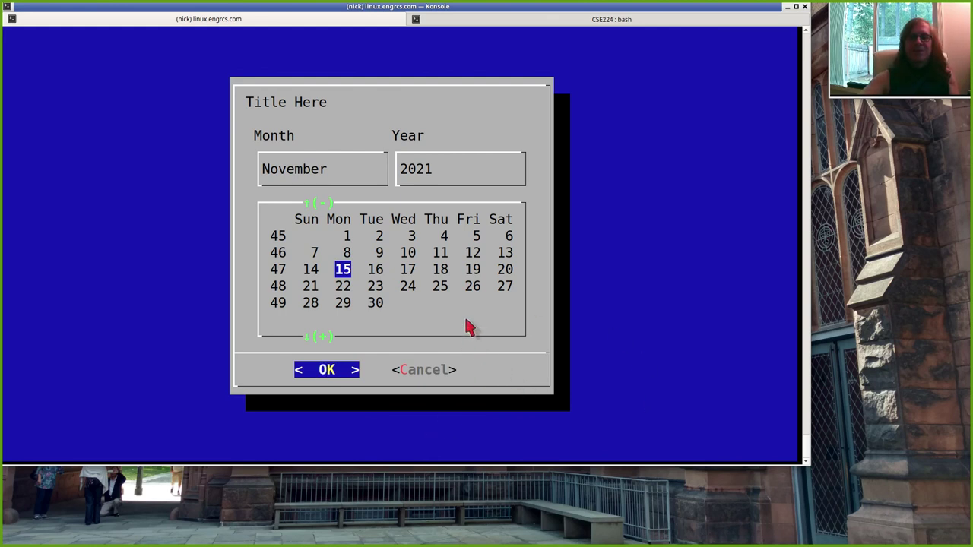
click(446, 288)
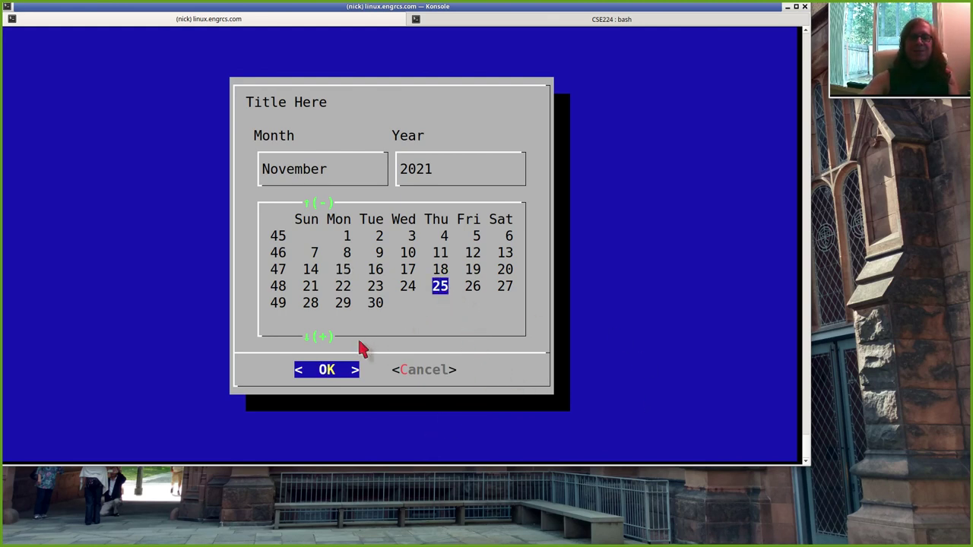
click(327, 372)
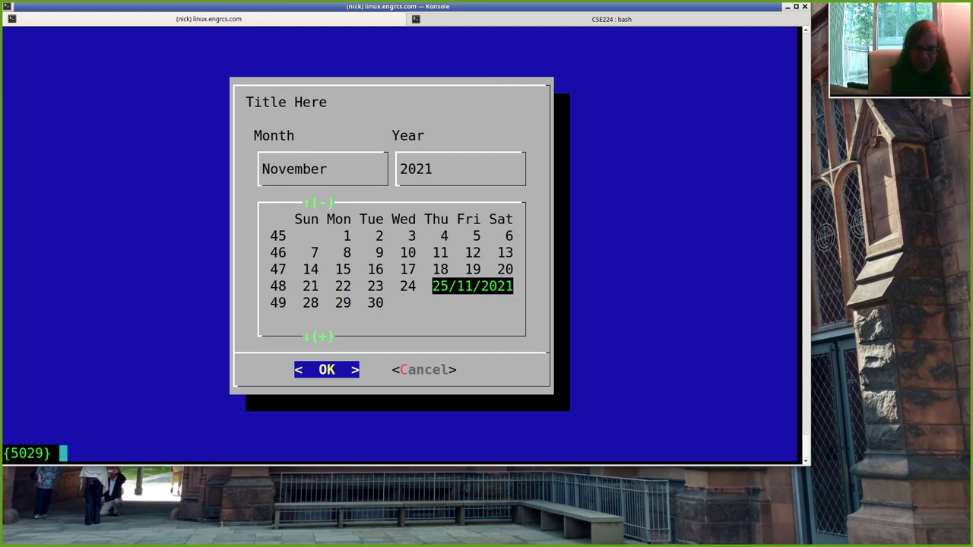
text(nman)
Open the dialog man page, highlight the box-type list, and page down to --no-kill.
key(BackSpace)
key(BackSpace)
key(BackSpace)
key(BackSpace)
key(BackSpace)
text(man dialog)
key(Return)
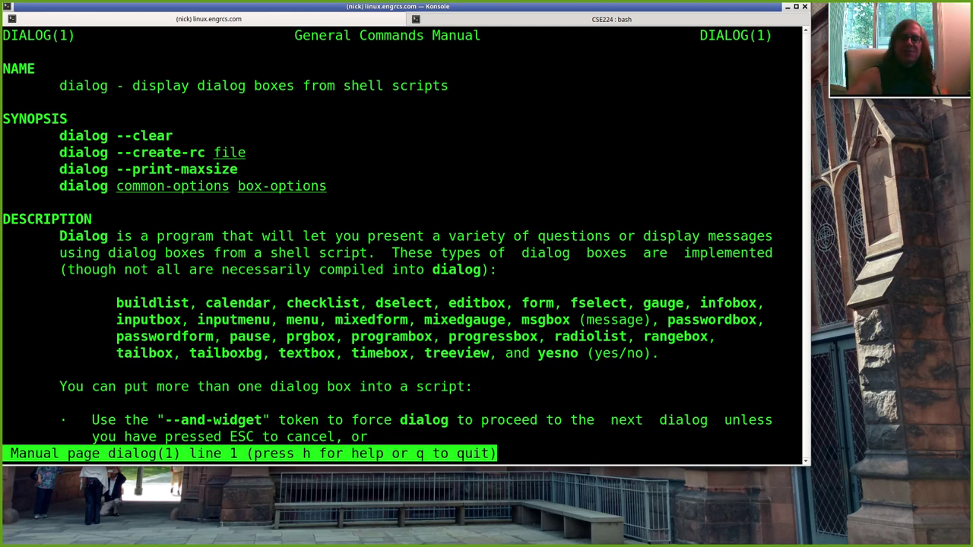
drag(579, 354, 74, 304)
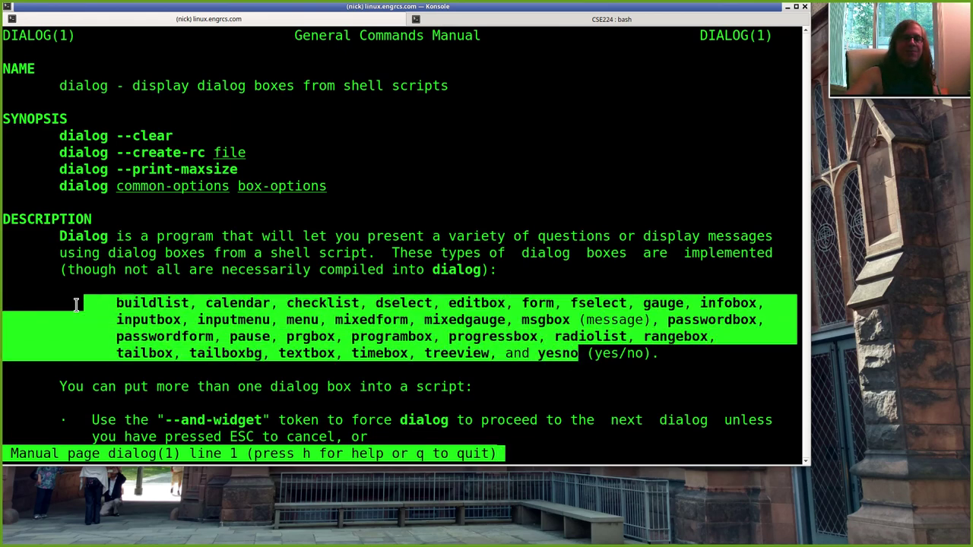
key(space)
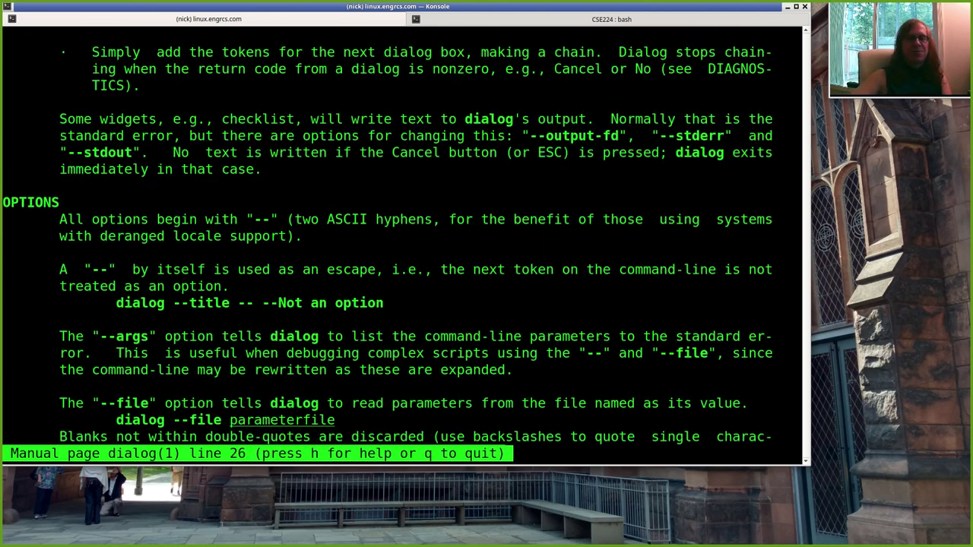
key(space)
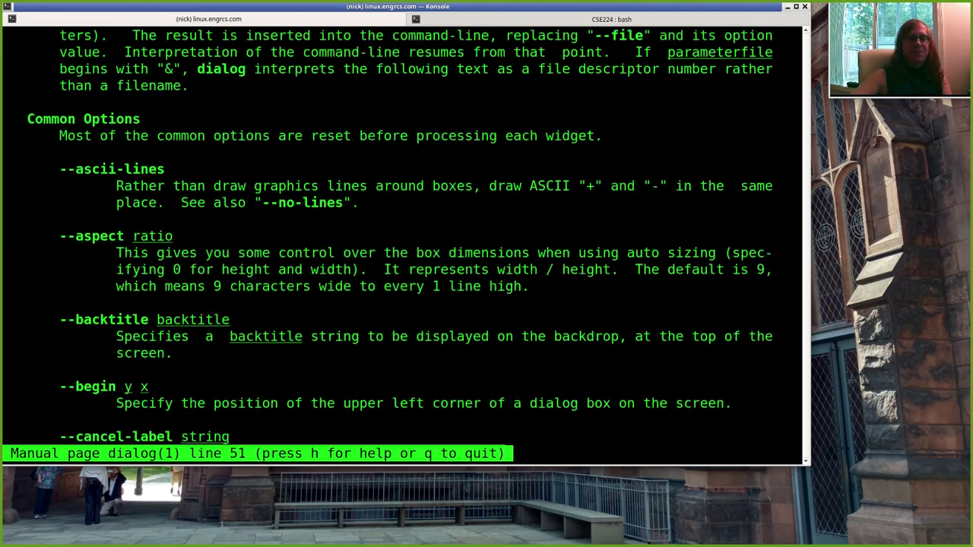
key(space)
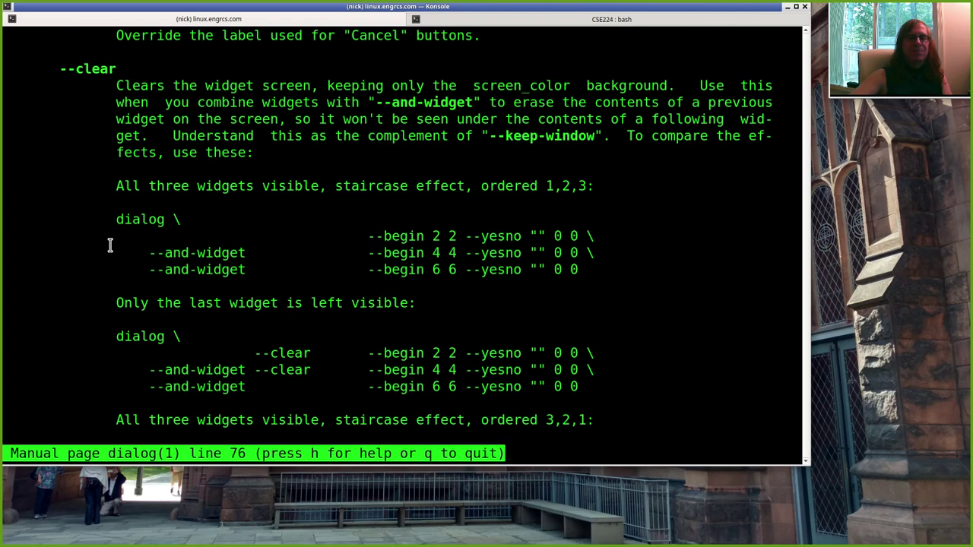
key(space)
key(space)
key(space)
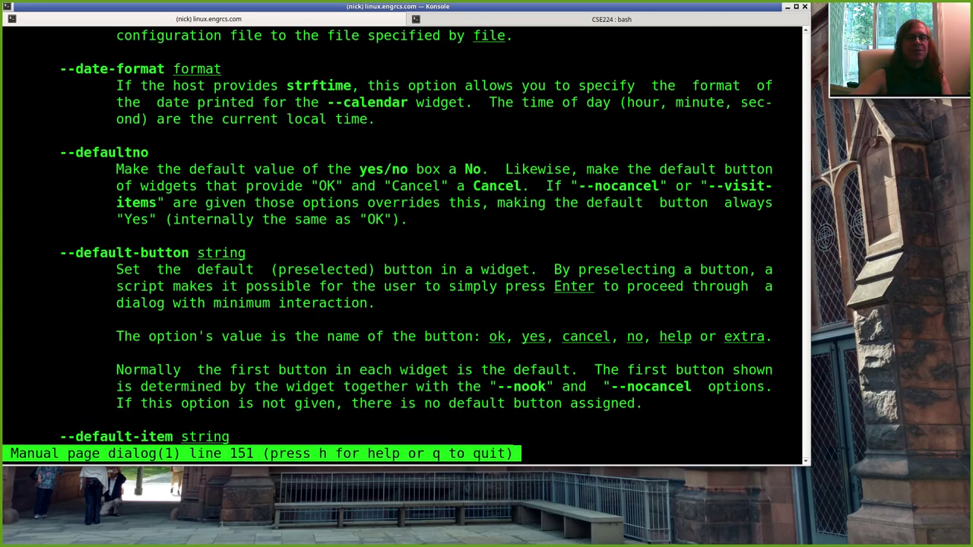
key(space)
key(space)
key(space)
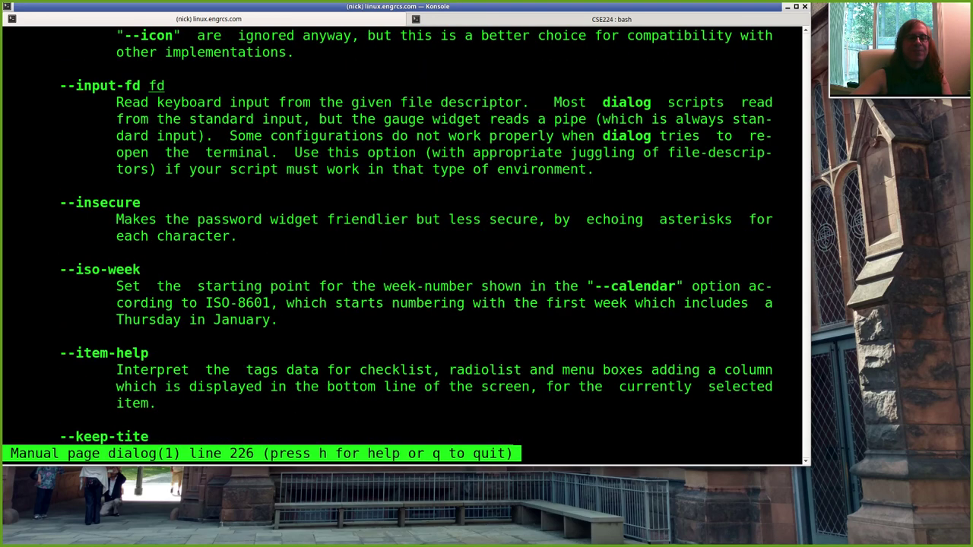
key(space)
key(space)
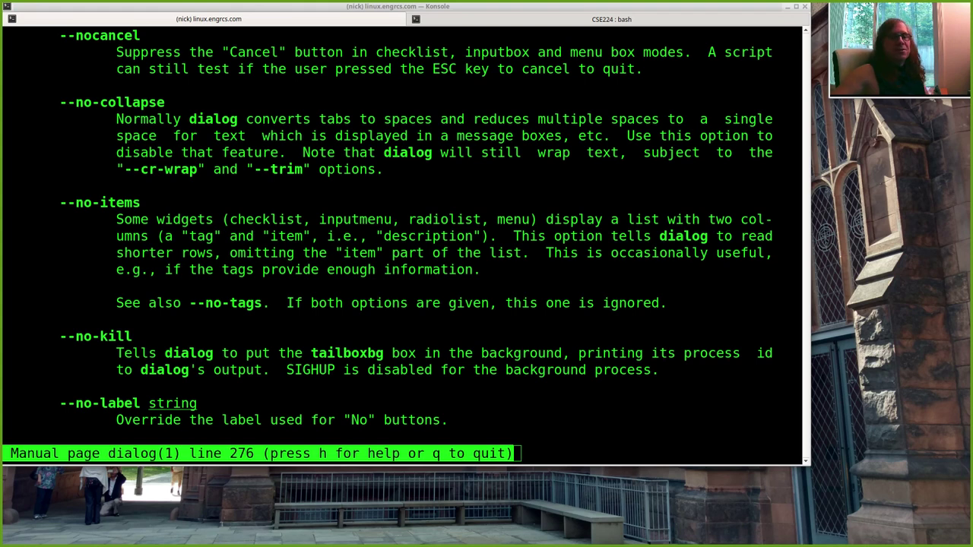
Refocus the Konsole window showing the dialog man page.
click(474, 245)
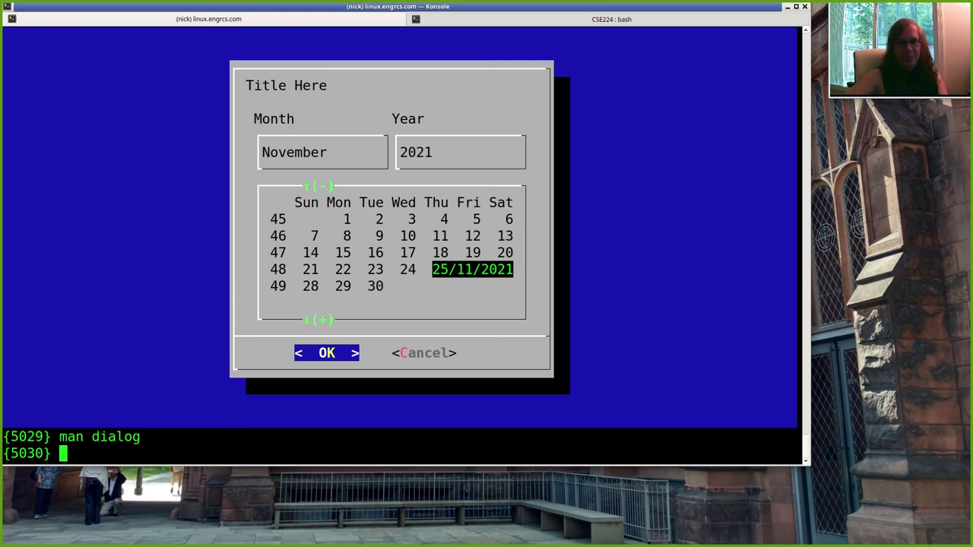